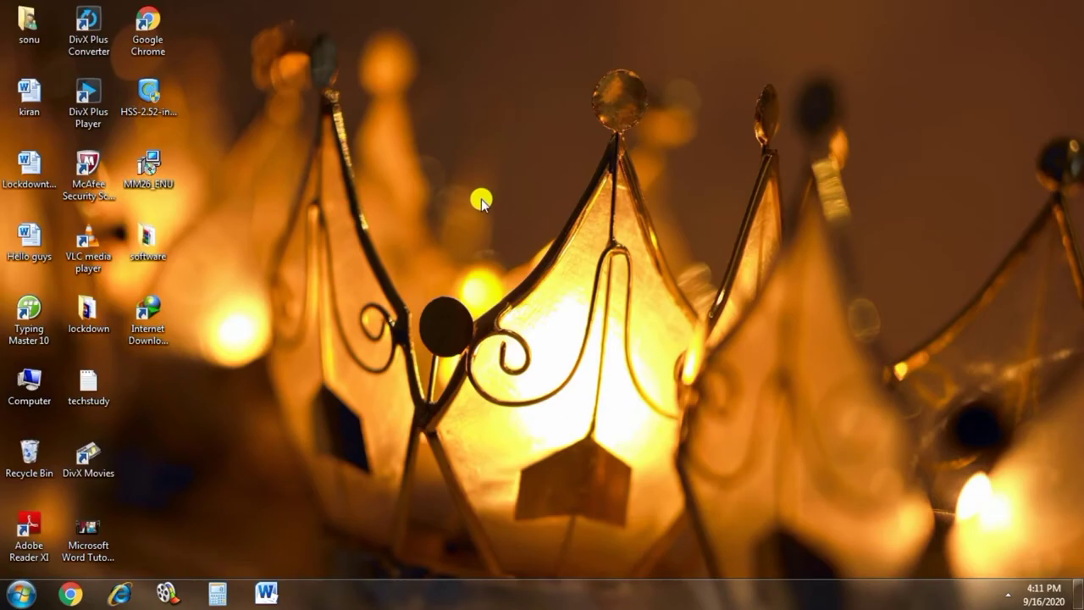
- Pin Word 2010 from the Microsoft Office folder to the taskbar and launch it
{"action": "left_click", "coordinate": [21, 595]}
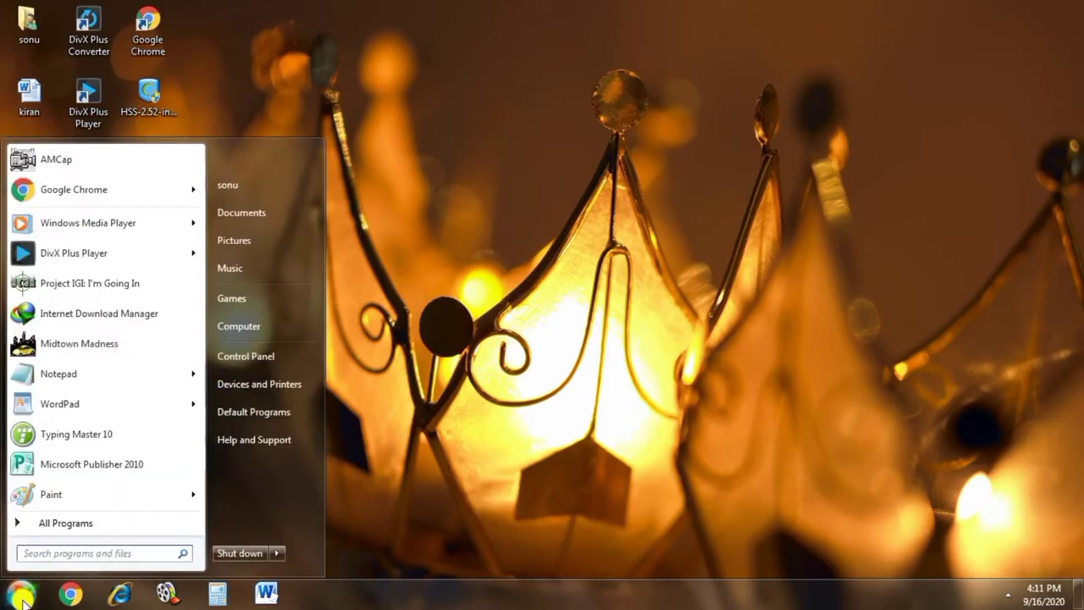
{"action": "left_click", "coordinate": [77, 525]}
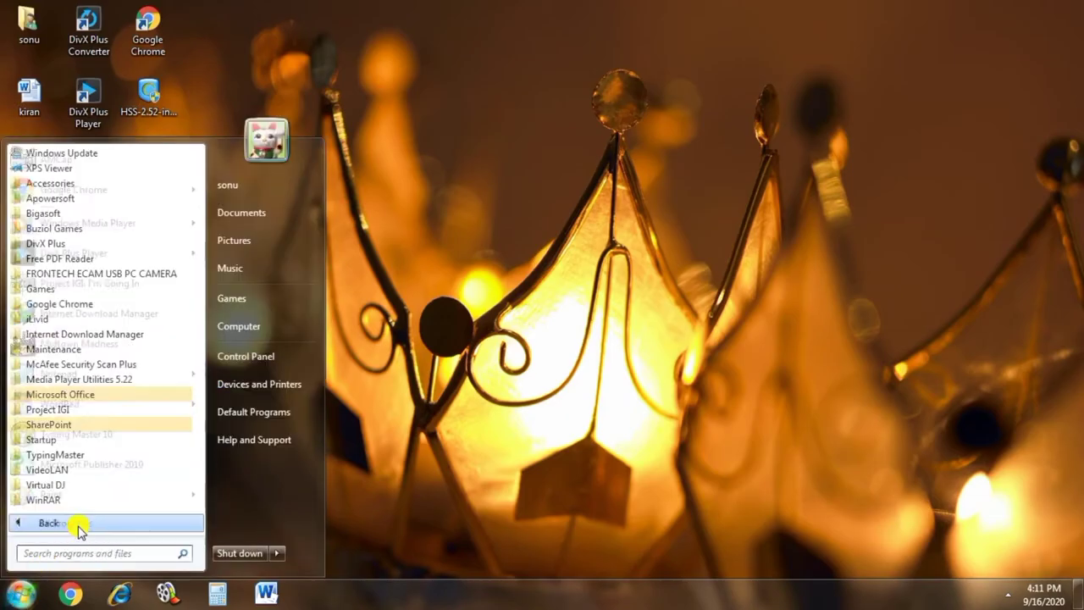
{"action": "left_click", "coordinate": [86, 394]}
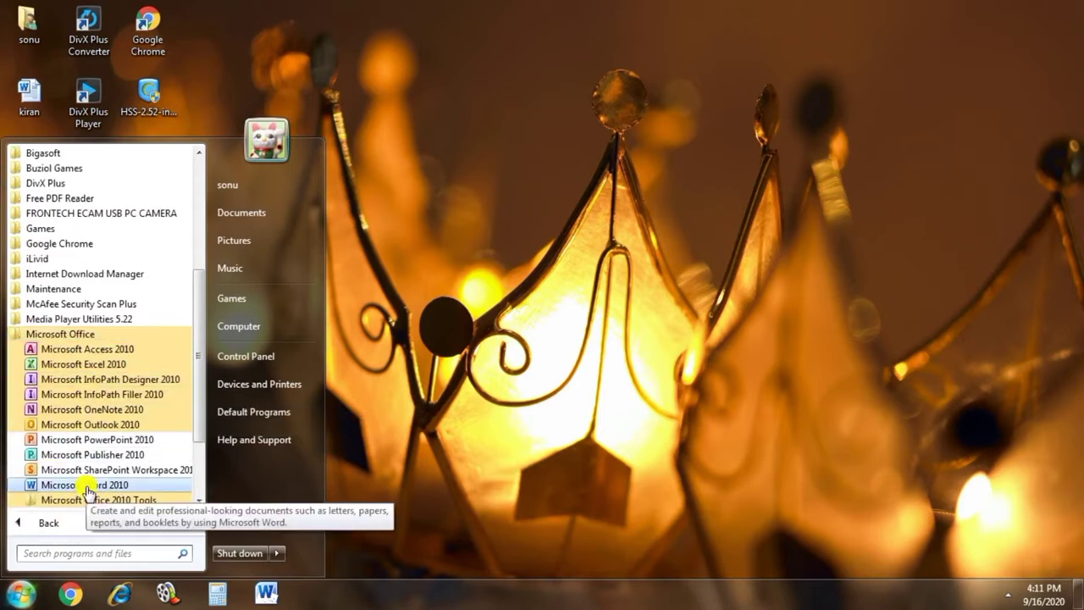
{"action": "left_click_drag", "start_coordinate": [88, 490], "coordinate": [243, 474]}
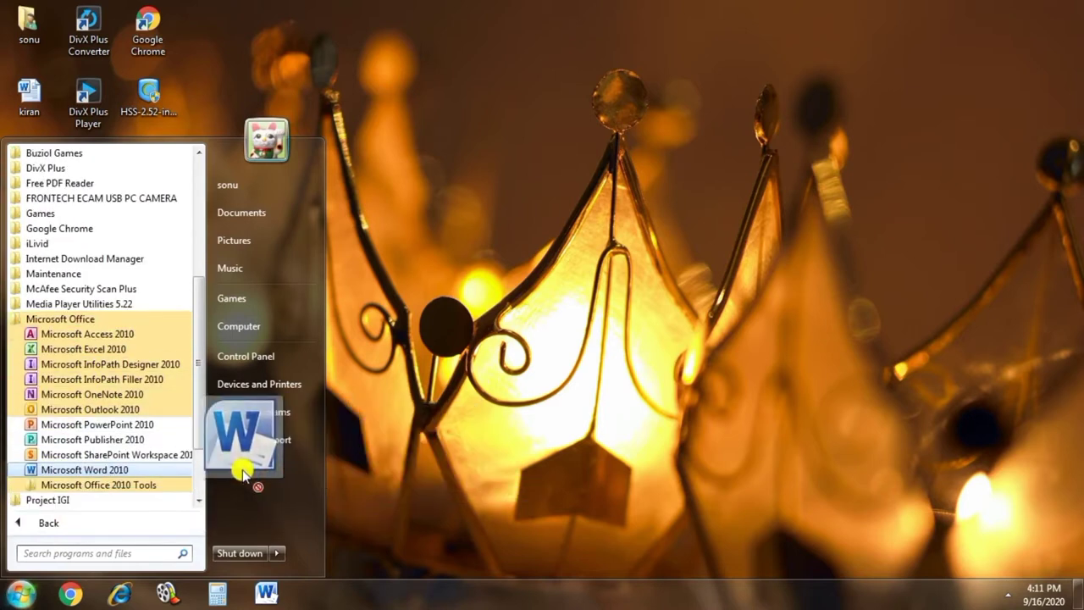
{"action": "mouse_move", "coordinate": [243, 474]}
{"action": "left_mouse_down"}
{"action": "mouse_move", "coordinate": [282, 243]}
{"action": "mouse_move", "coordinate": [248, 482]}
{"action": "left_mouse_up"}
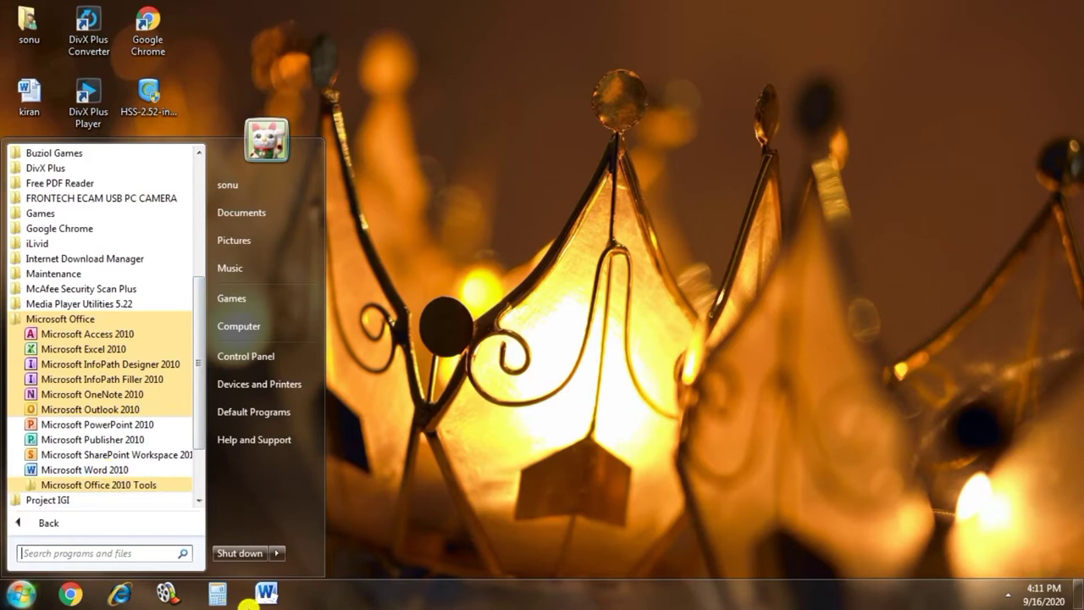
{"action": "left_click", "coordinate": [264, 596]}
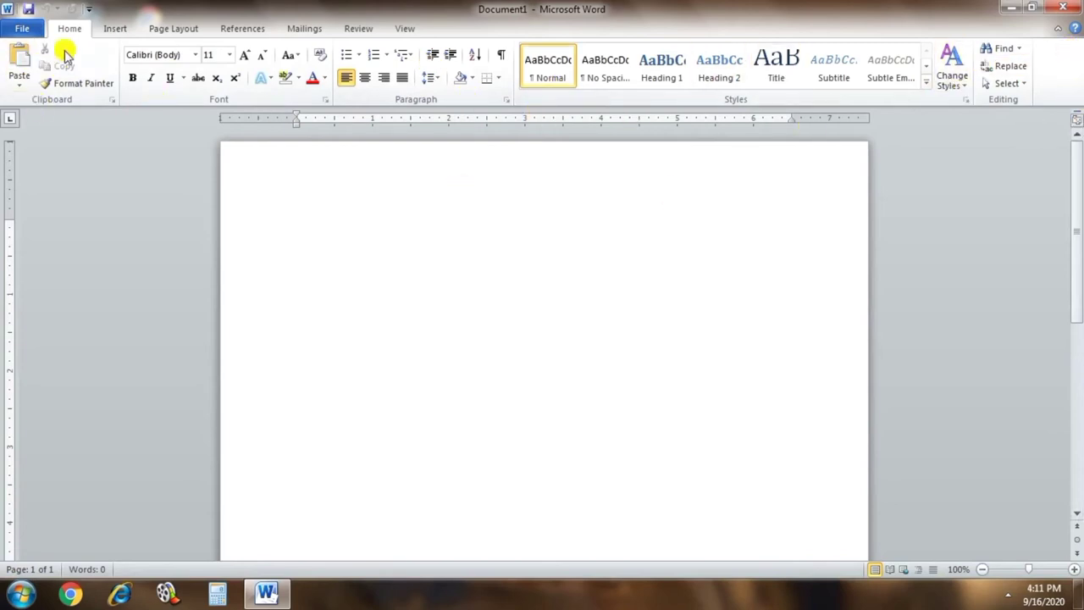
- Insert the Perspective design from the Cover Page gallery
{"action": "left_click", "coordinate": [119, 30]}
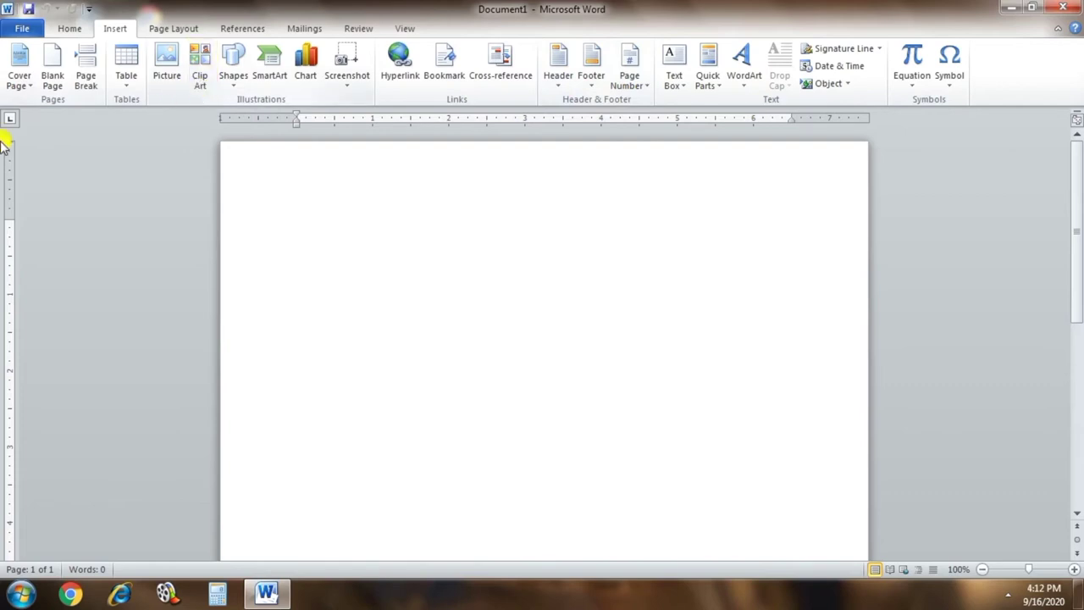
{"action": "left_click", "coordinate": [19, 82]}
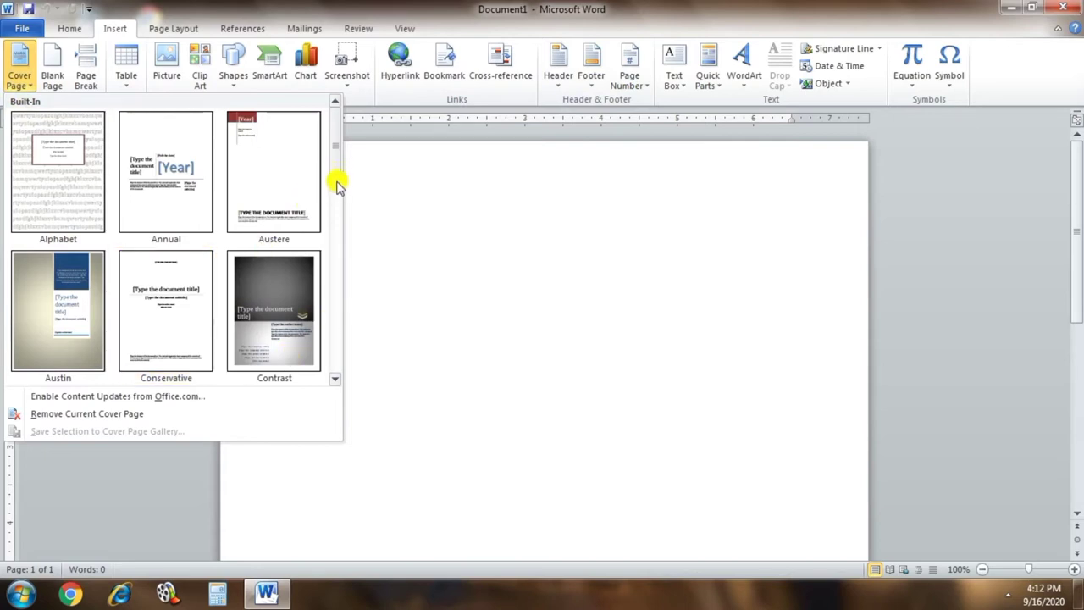
{"action": "scroll", "coordinate": [337, 177], "scroll_direction": "down", "scroll_amount": 3}
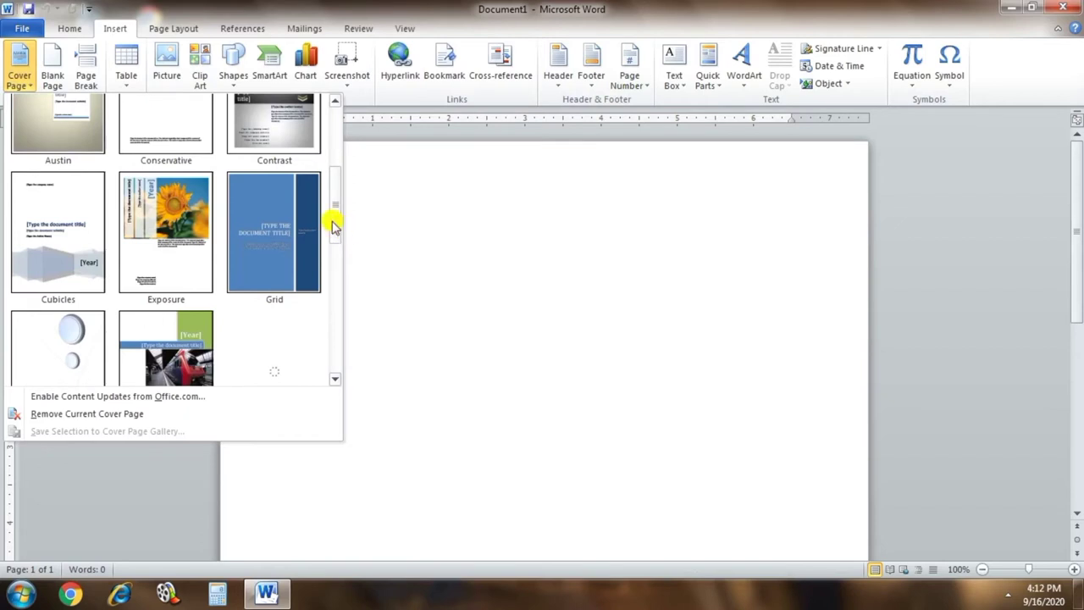
{"action": "scroll", "coordinate": [335, 227], "scroll_direction": "down", "scroll_amount": 4}
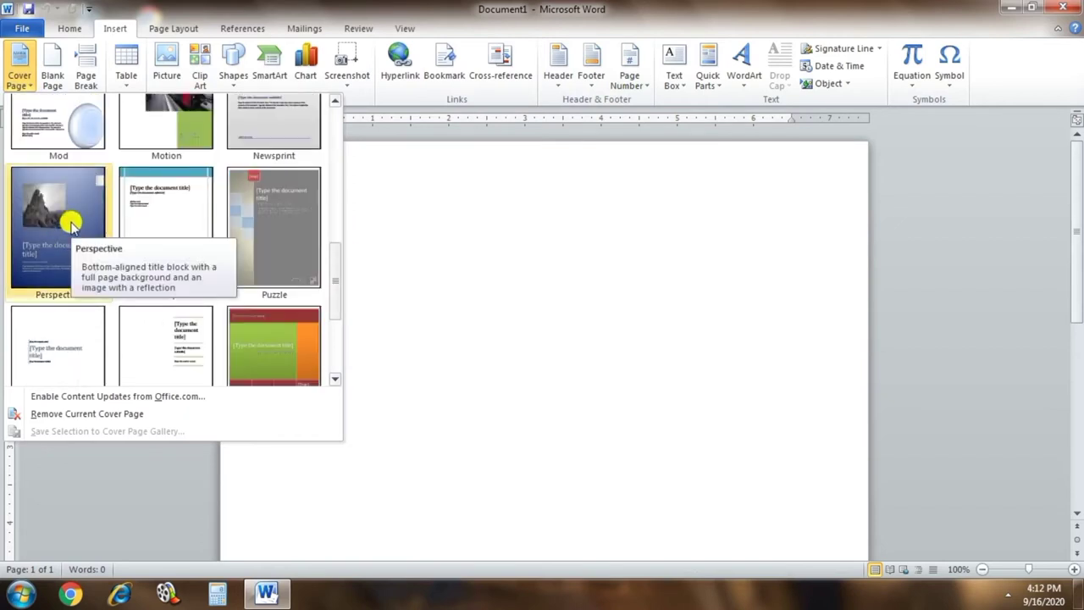
{"action": "key", "text": "Escape"}
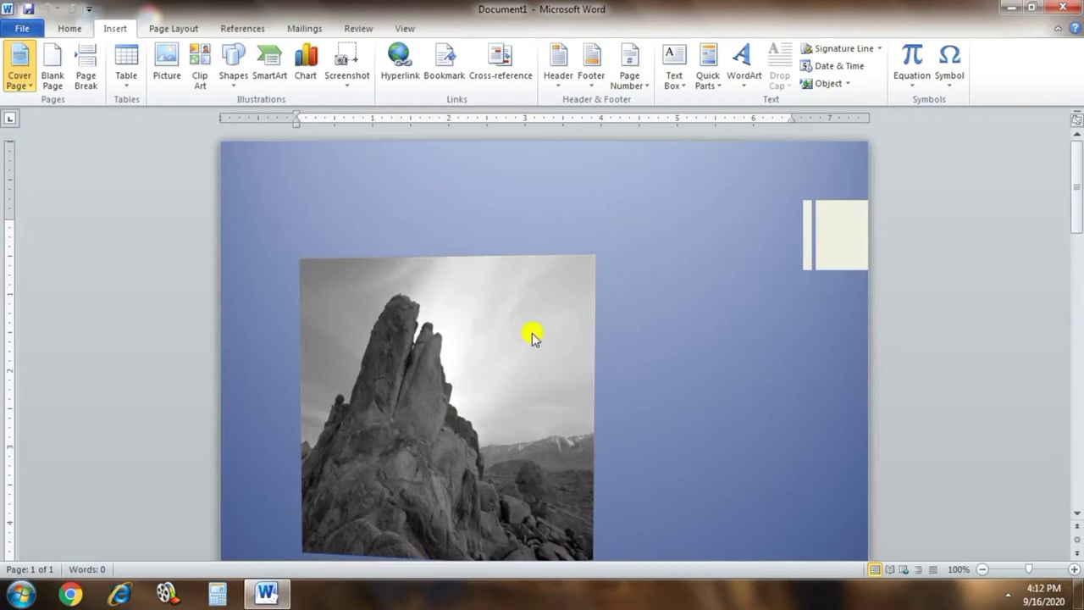
- Type 'Motivational Story' into the cover page's title placeholder
{"action": "scroll", "coordinate": [559, 373], "scroll_direction": "down", "scroll_amount": 10}
{"action": "scroll", "coordinate": [372, 340], "scroll_direction": "up", "scroll_amount": 2}
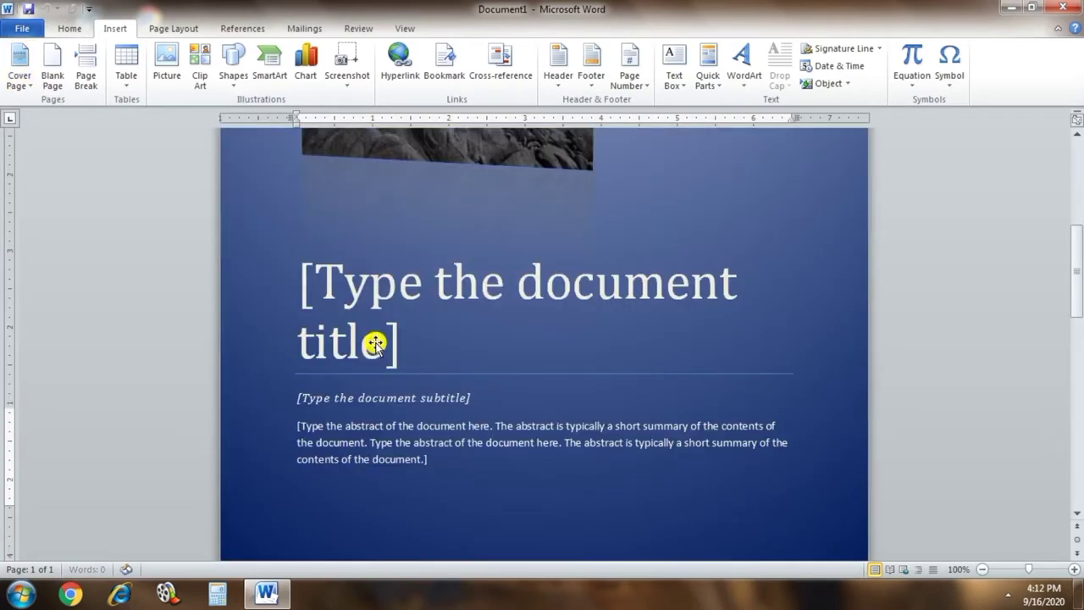
{"action": "left_click", "coordinate": [376, 338]}
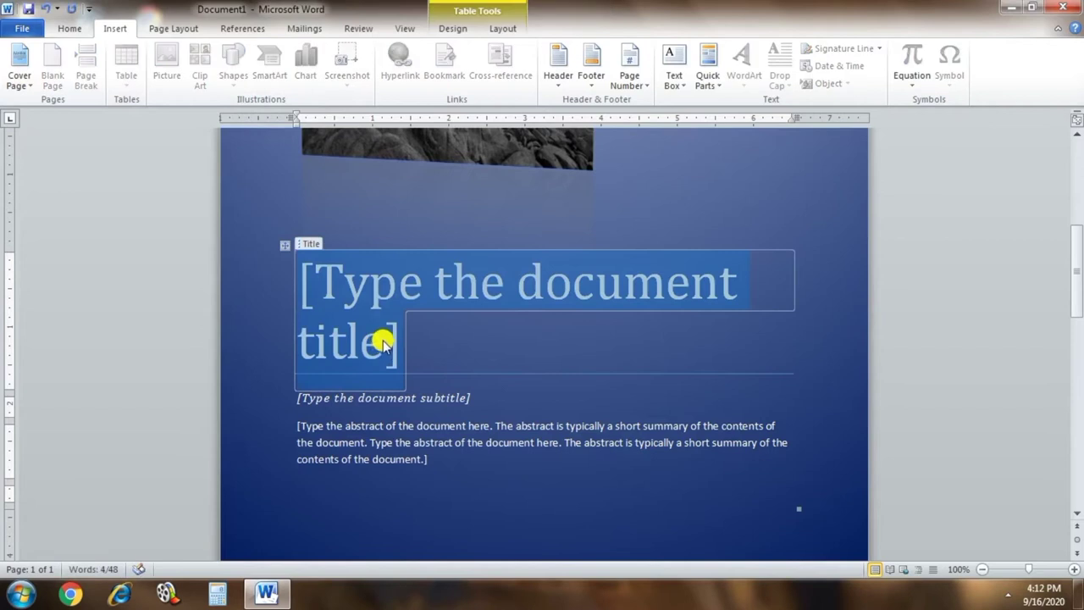
{"action": "key", "text": "Right"}
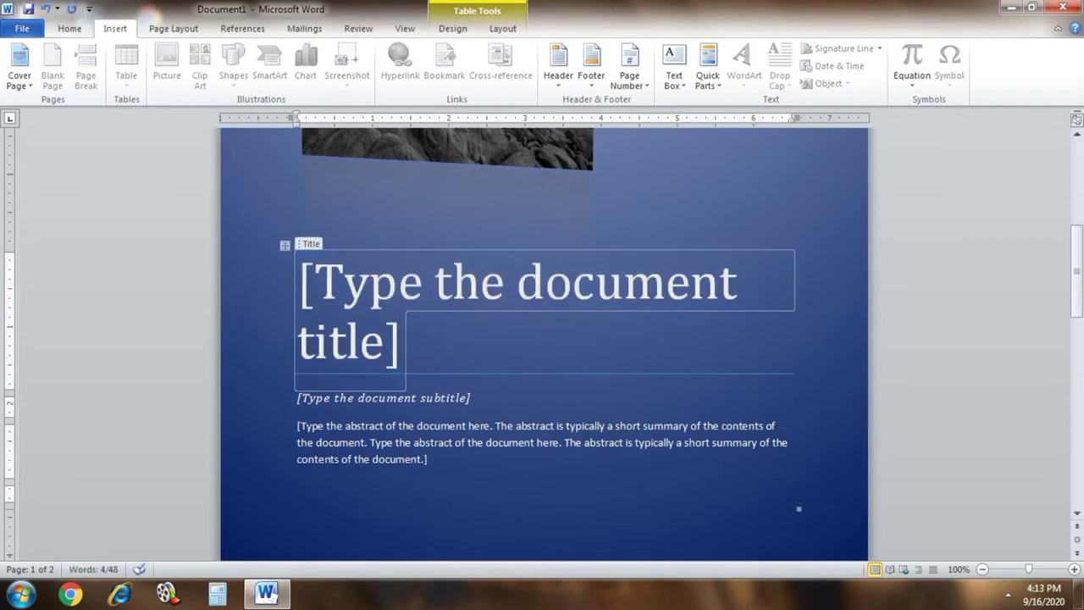
{"action": "type", "text": "M"}
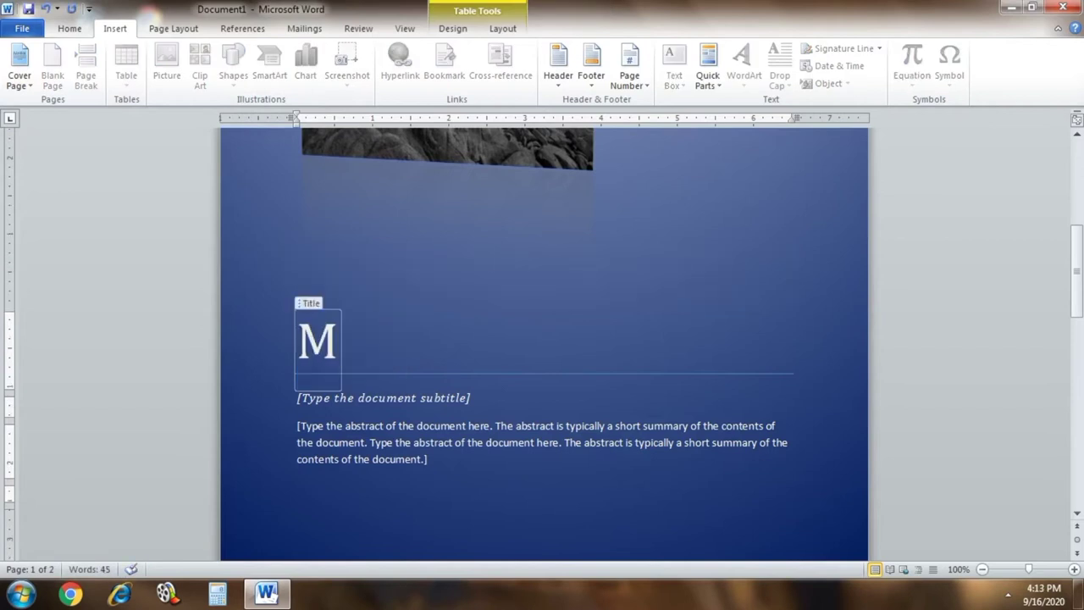
{"action": "type", "text": "otiv"}
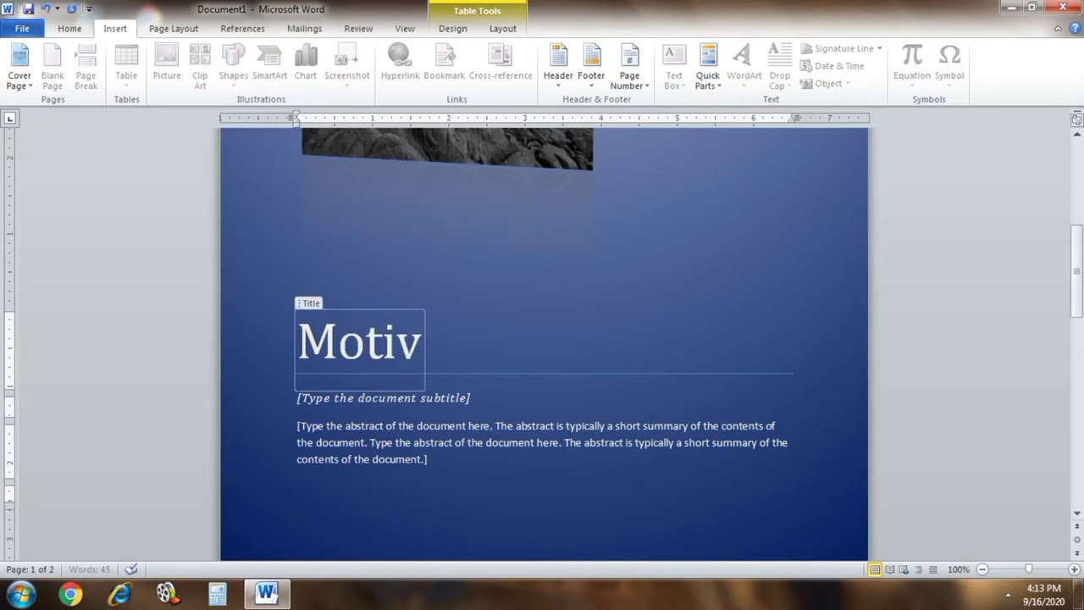
{"action": "type", "text": "a"}
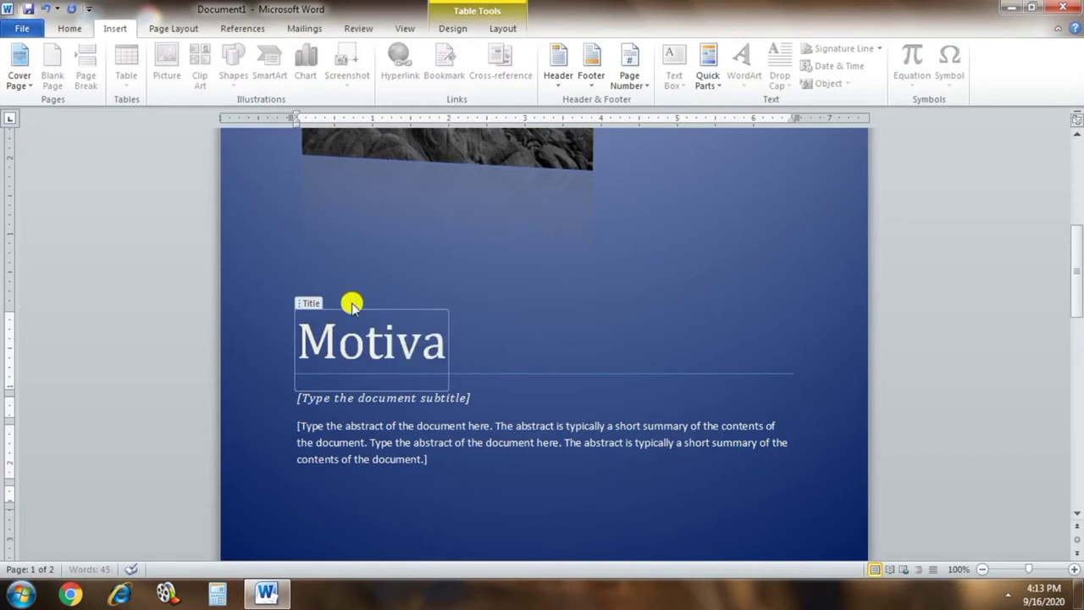
{"action": "type", "text": "tional S"}
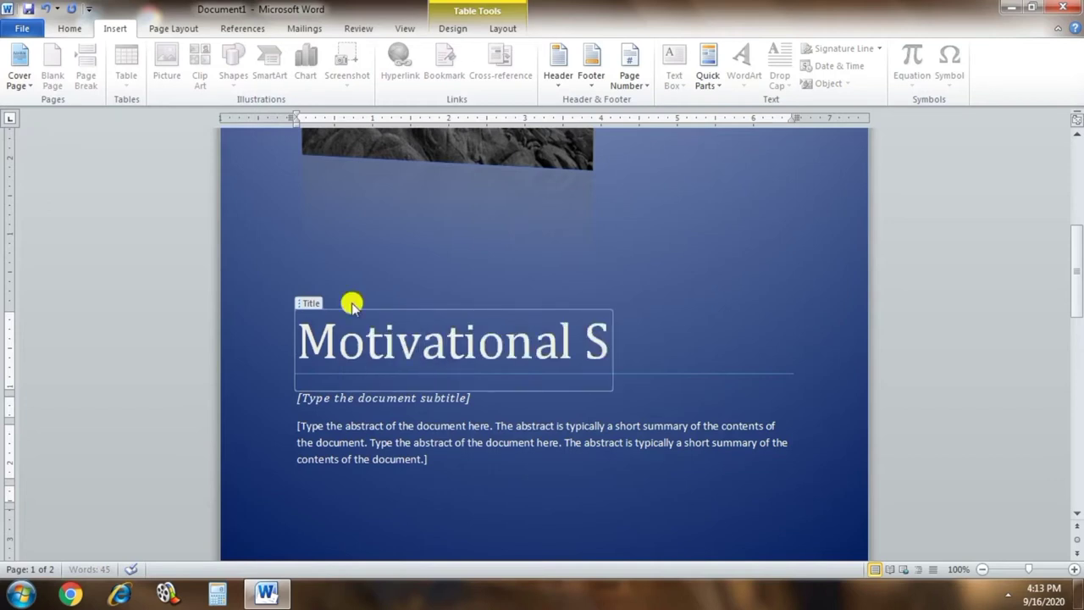
{"action": "type", "text": "tory"}
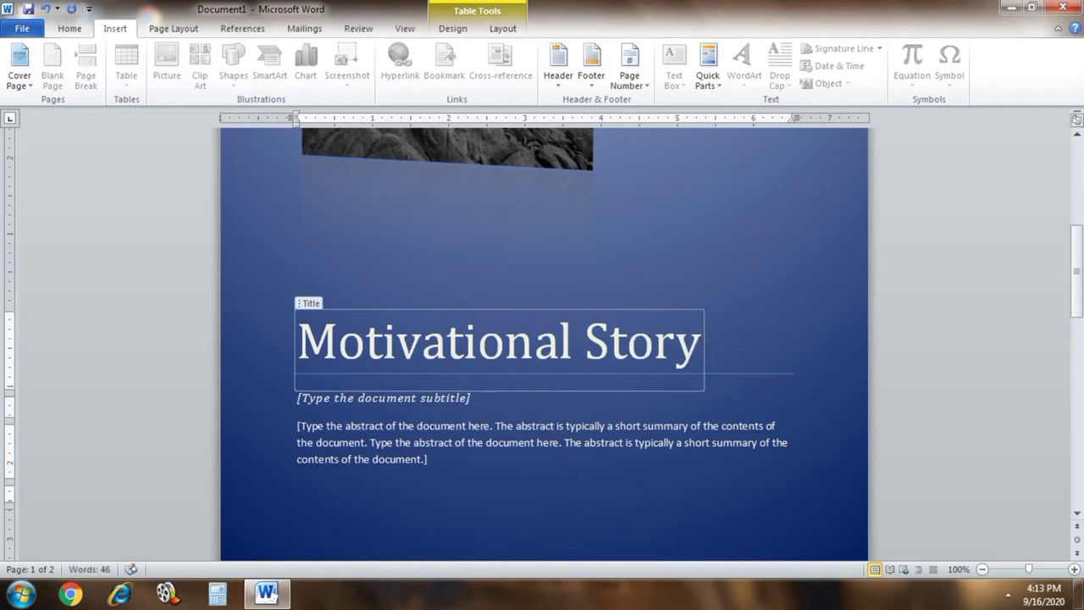
{"action": "left_click", "coordinate": [339, 399]}
- Put the writer's name in the subtitle and delete the abstract placeholder
{"action": "left_click", "coordinate": [339, 398]}
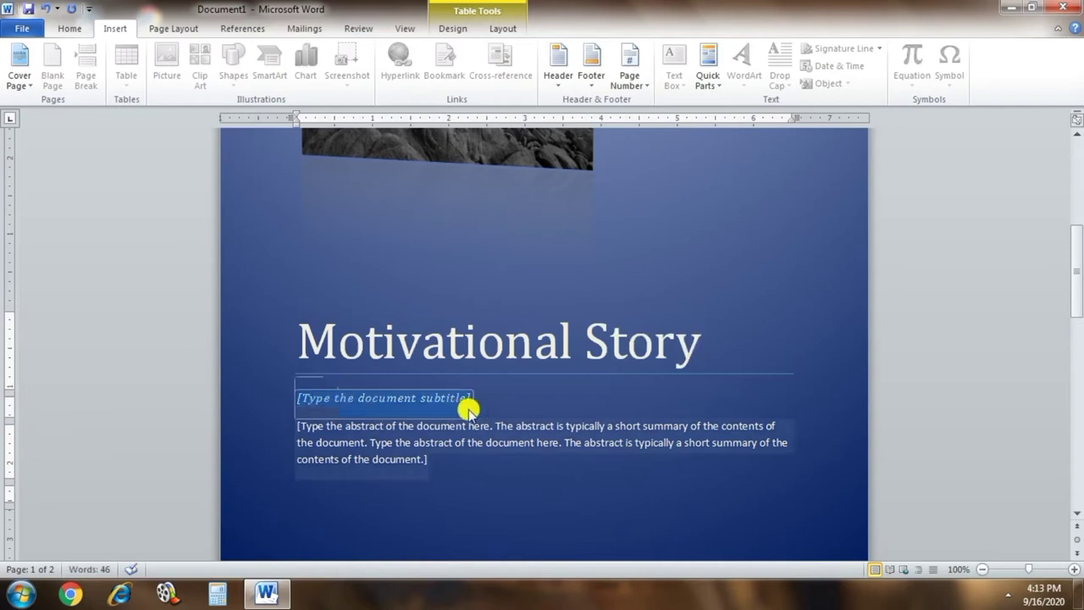
{"action": "key", "text": "Delete"}
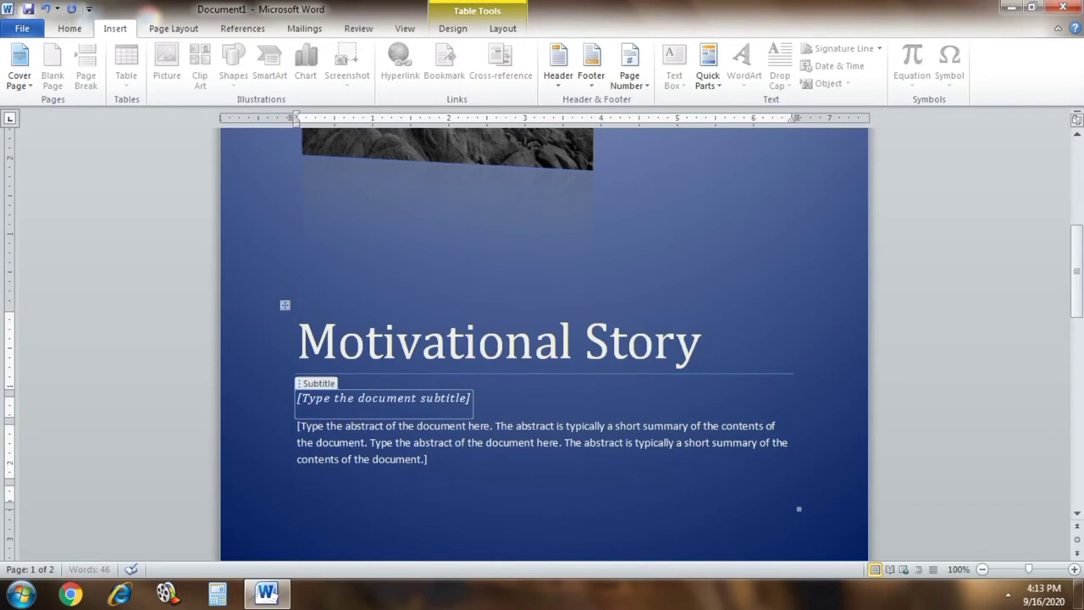
{"action": "type", "text": "Writer Kir"}
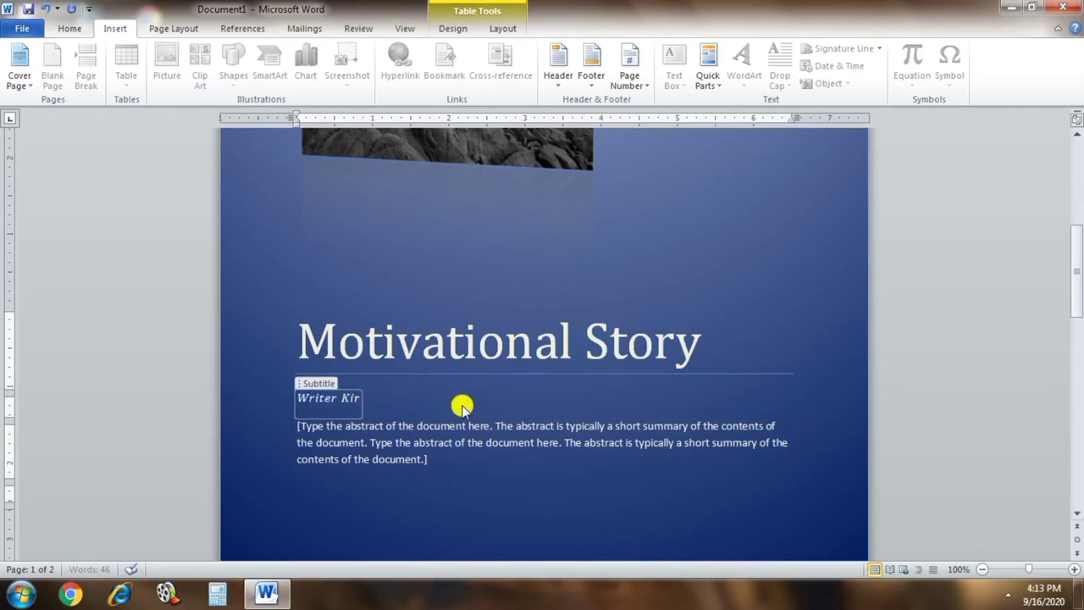
{"action": "type", "text": "an S"}
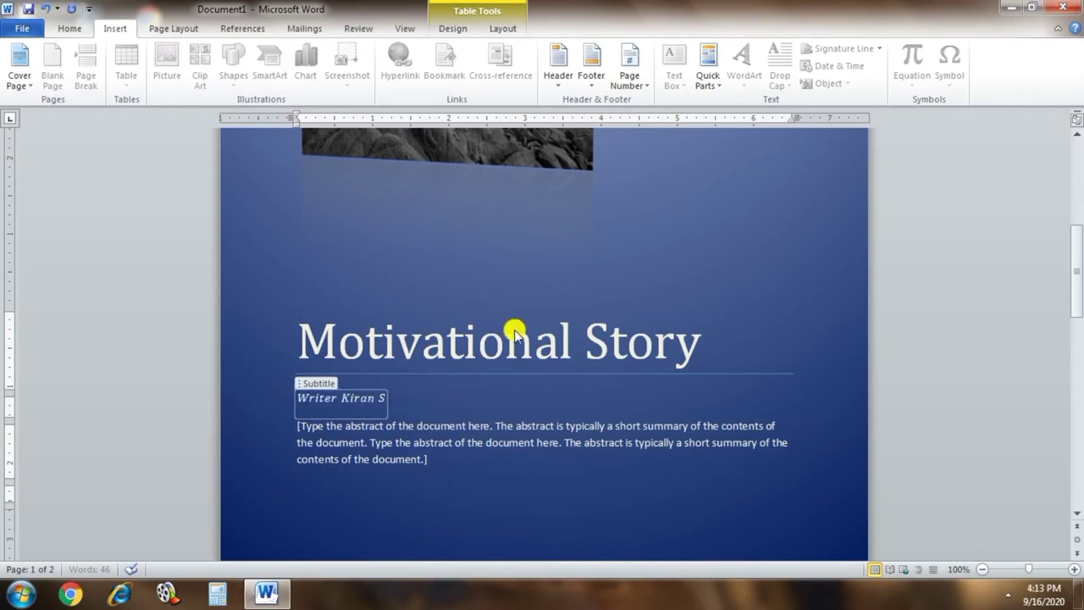
{"action": "type", "text": "odhi"}
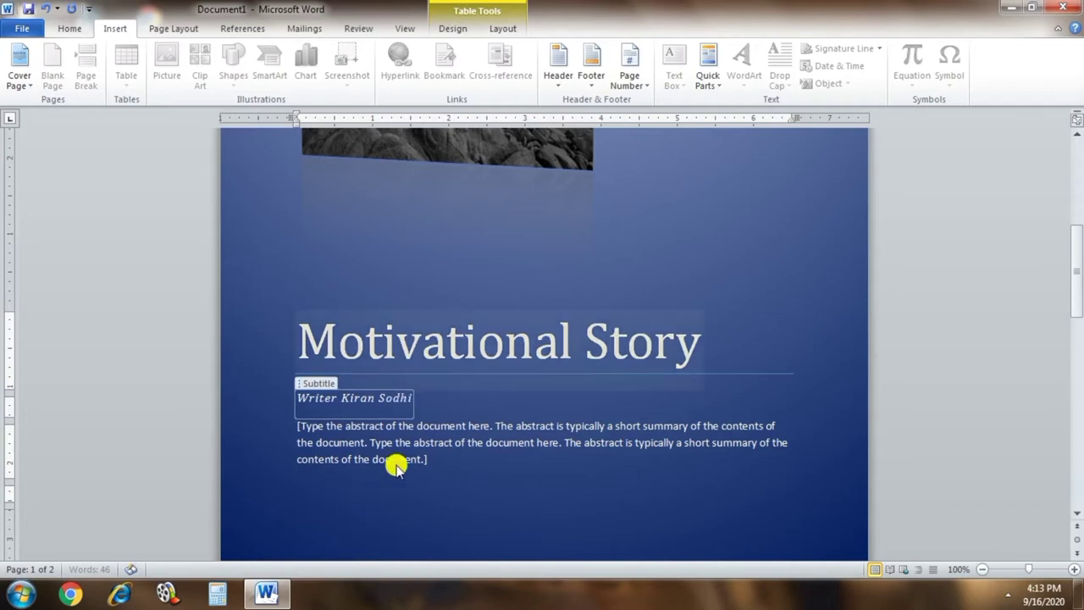
{"action": "left_click", "coordinate": [461, 462]}
{"action": "key", "text": "Delete"}
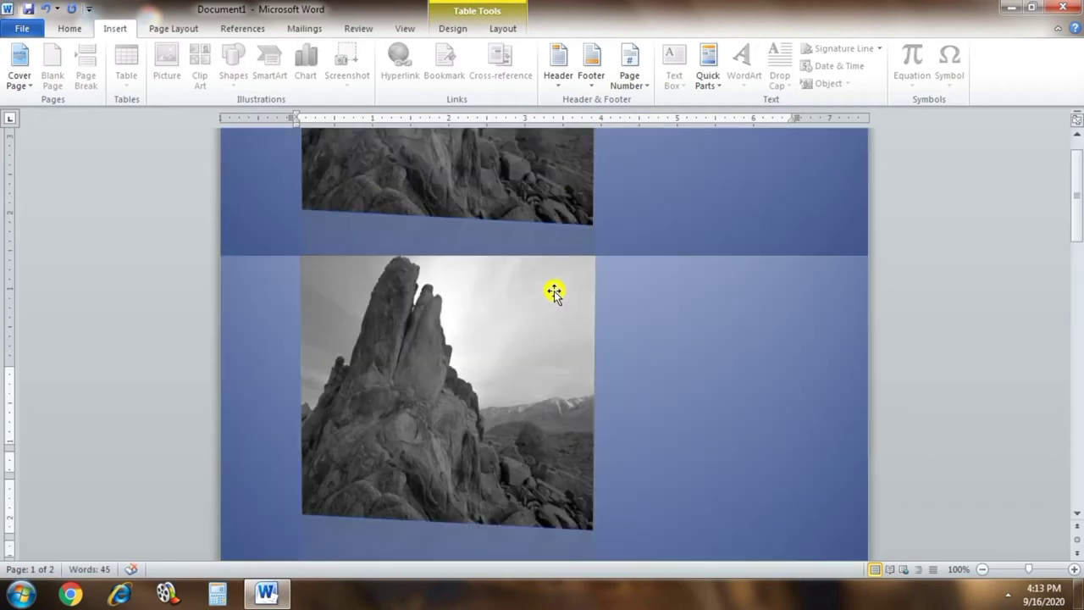
{"action": "scroll", "coordinate": [554, 292], "scroll_direction": "down", "scroll_amount": 5}
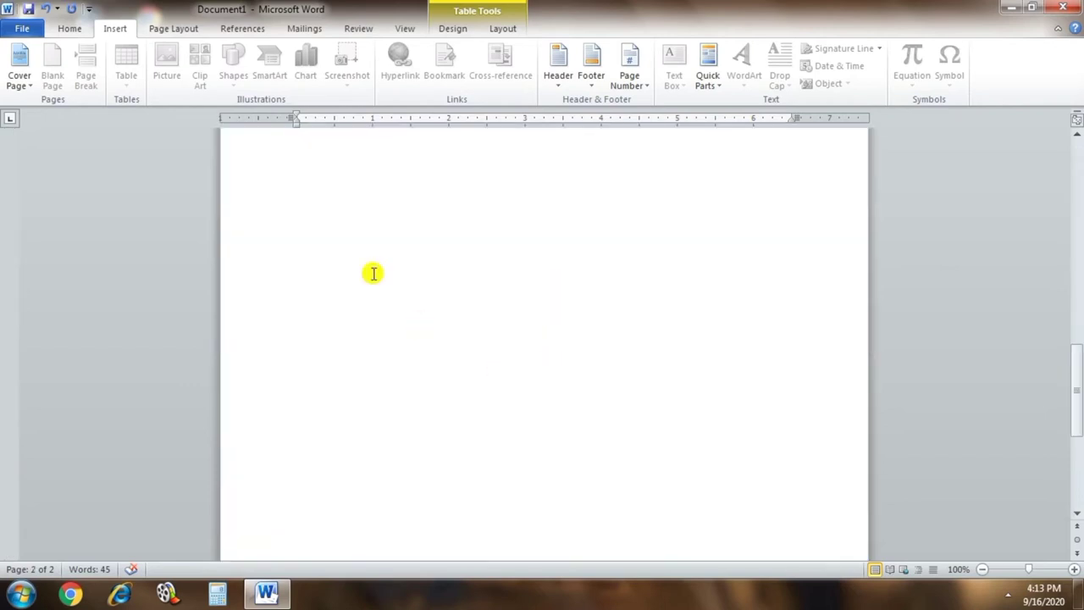
{"action": "scroll", "coordinate": [345, 415], "scroll_direction": "up", "scroll_amount": 4}
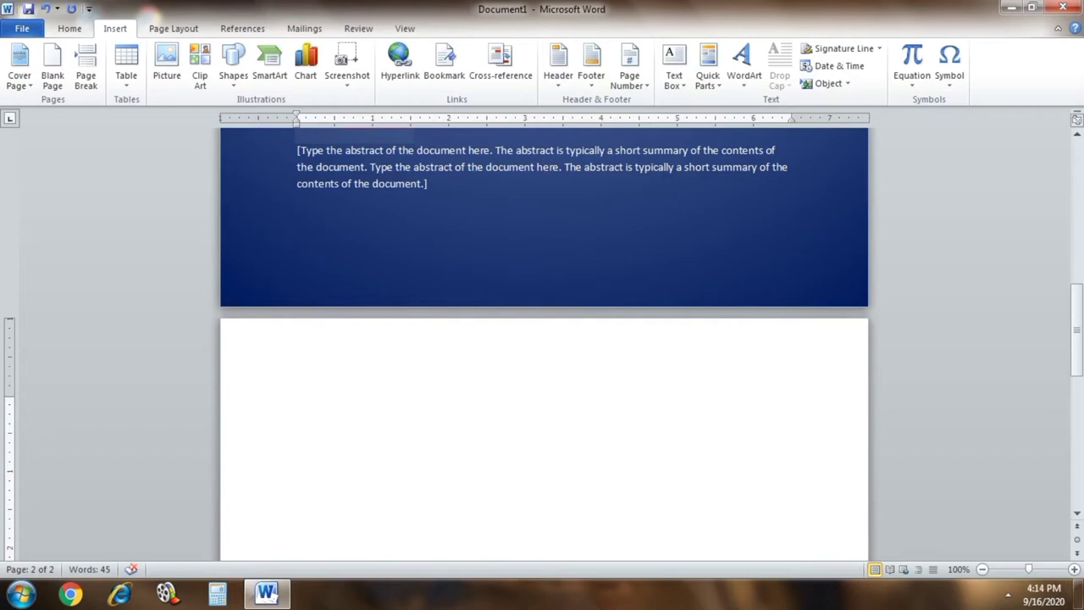
{"action": "type", "text": "=rand("}
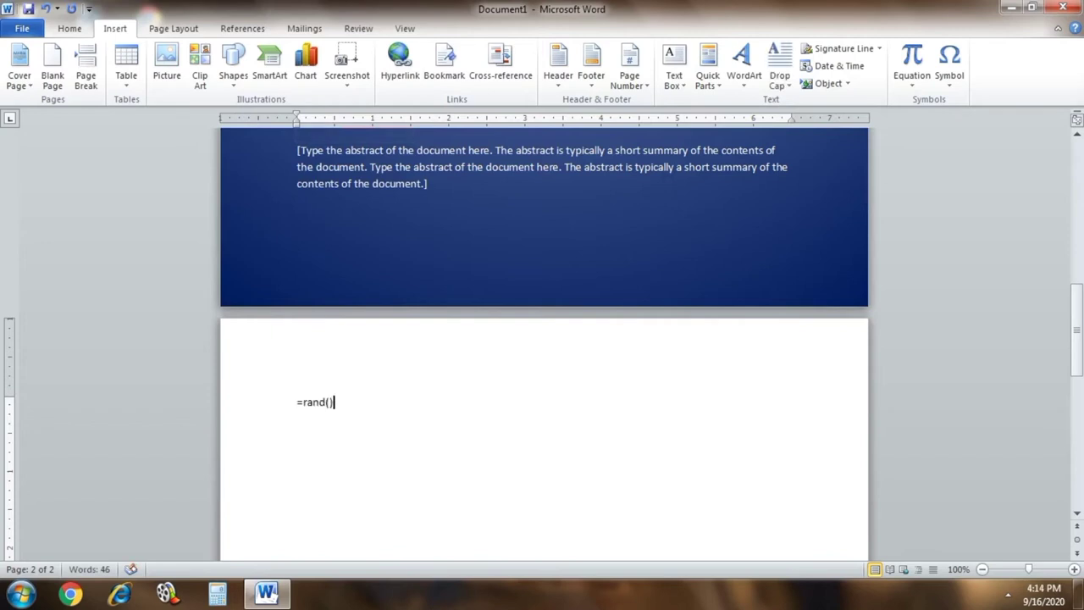
{"action": "key", "text": "Return"}
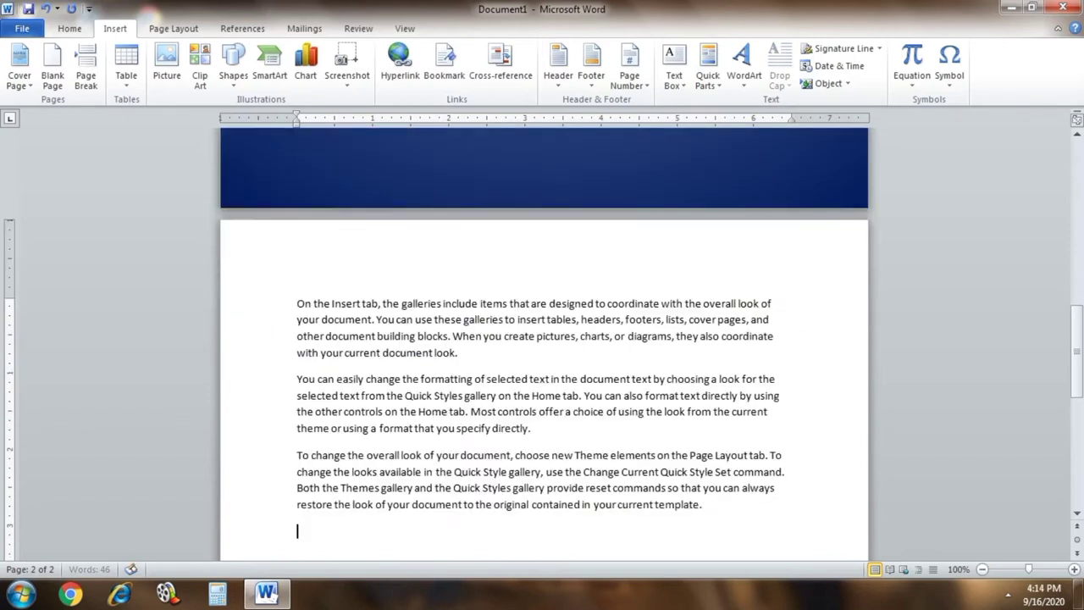
{"action": "scroll", "coordinate": [728, 244], "scroll_direction": "up", "scroll_amount": 5}
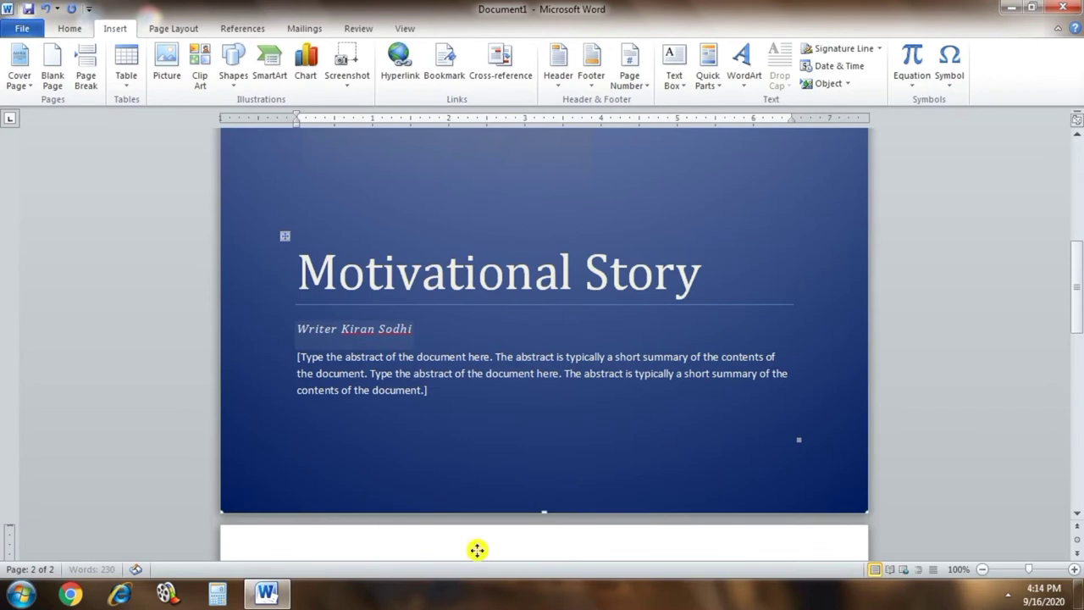
{"action": "scroll", "coordinate": [544, 512], "scroll_direction": "up", "scroll_amount": 8}
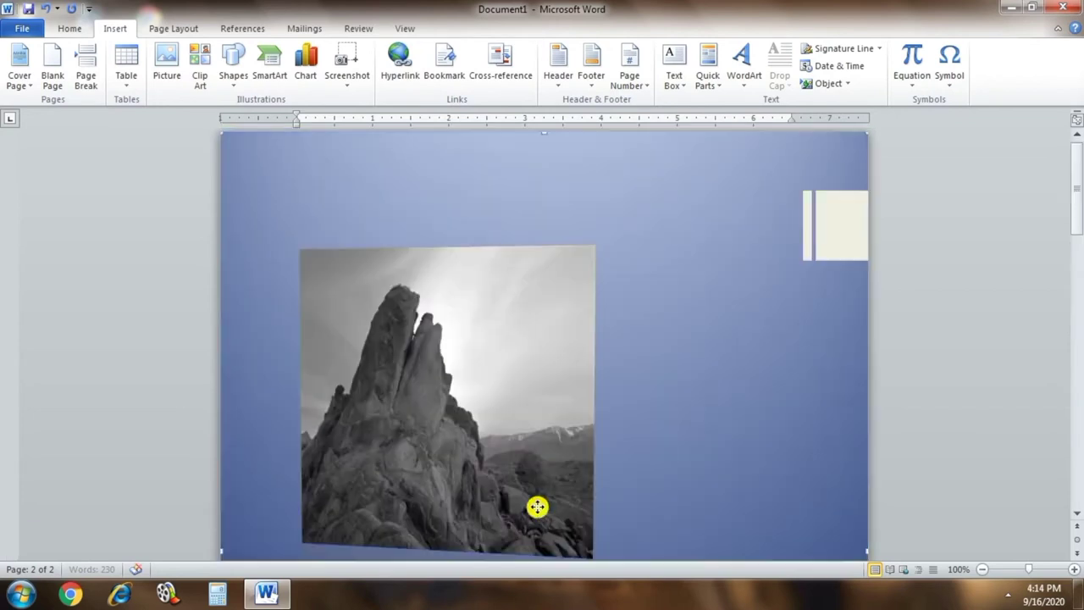
{"action": "left_click", "coordinate": [532, 513]}
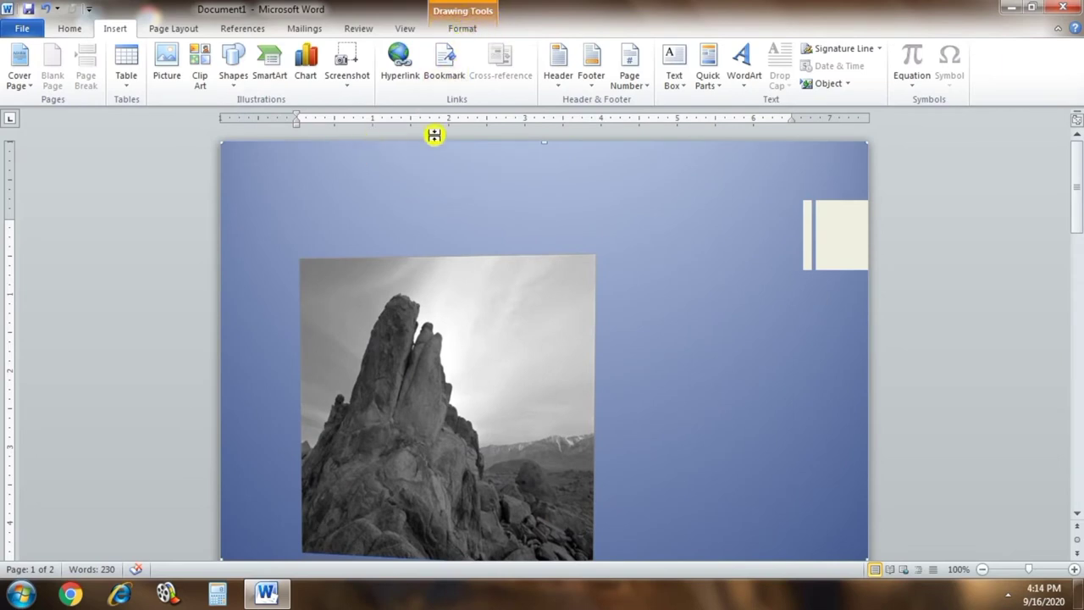
{"action": "scroll", "coordinate": [528, 217], "scroll_direction": "down", "scroll_amount": 1}
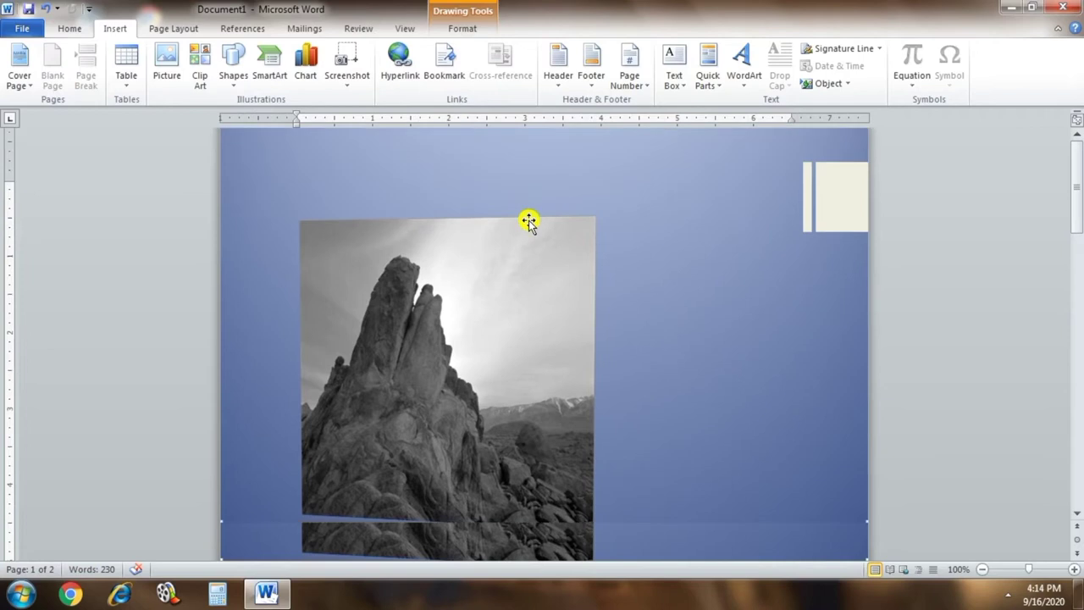
{"action": "scroll", "coordinate": [528, 217], "scroll_direction": "down", "scroll_amount": 10}
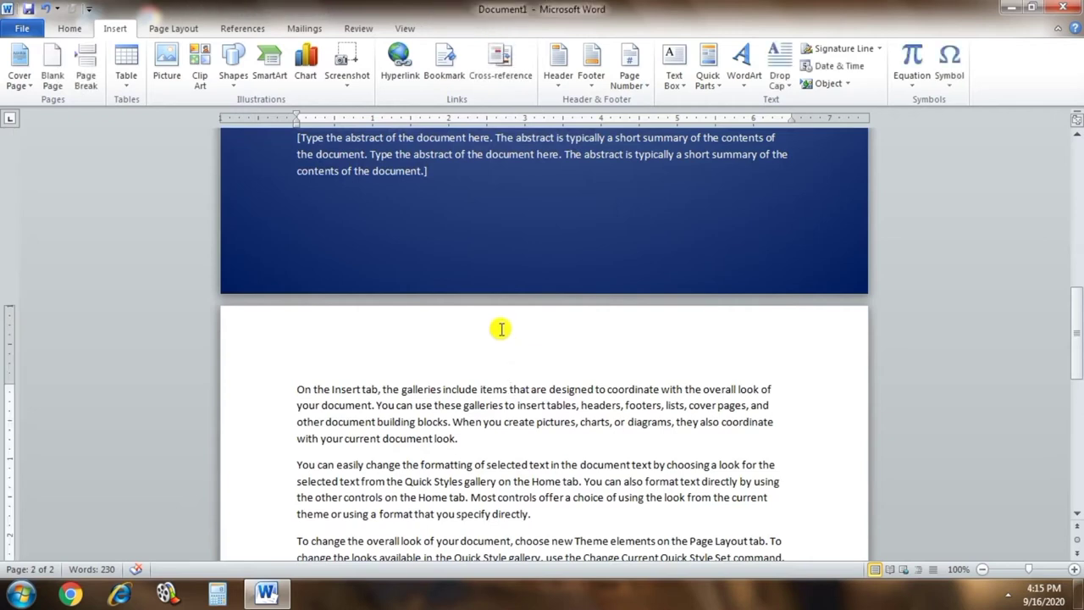
{"action": "key", "text": "ctrl+Home"}
- Give the cover's background shape a dark teal Shape Fill, keeping the rock photo
{"action": "left_click", "coordinate": [524, 146]}
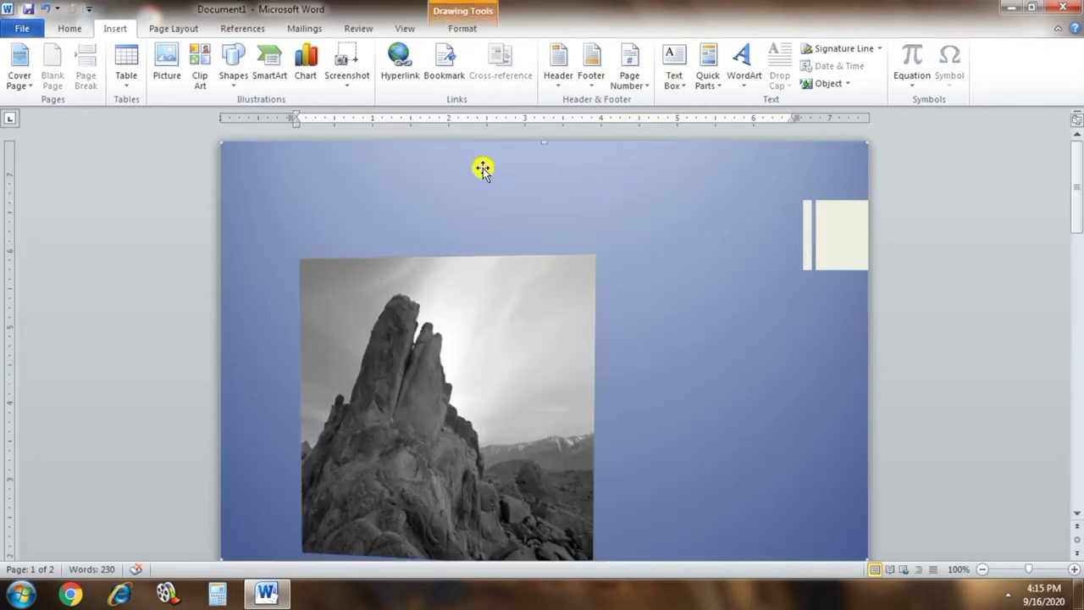
{"action": "left_click", "coordinate": [476, 34]}
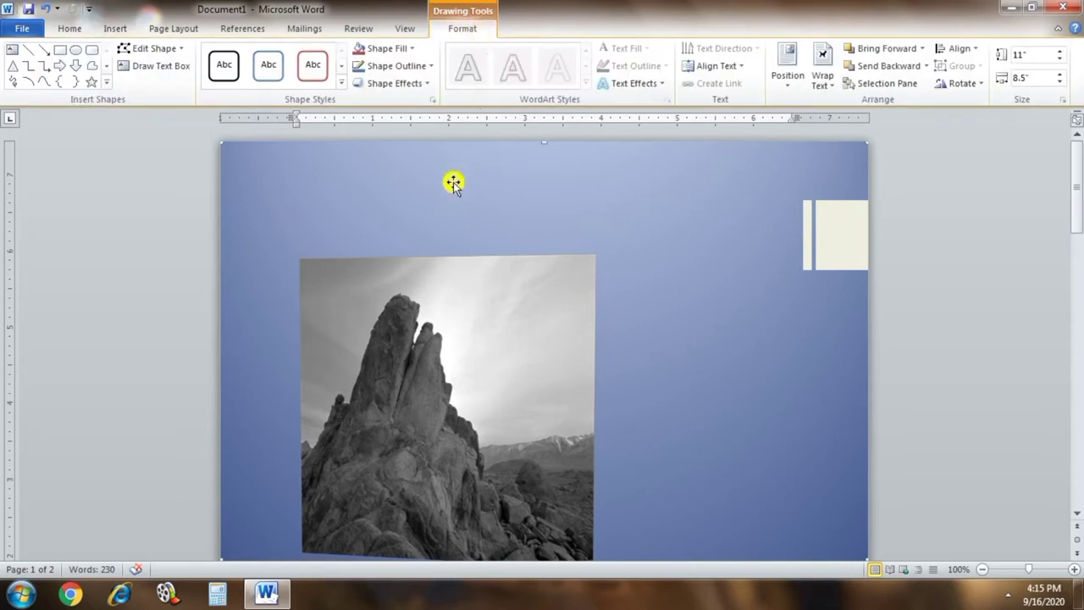
{"action": "left_click", "coordinate": [414, 52]}
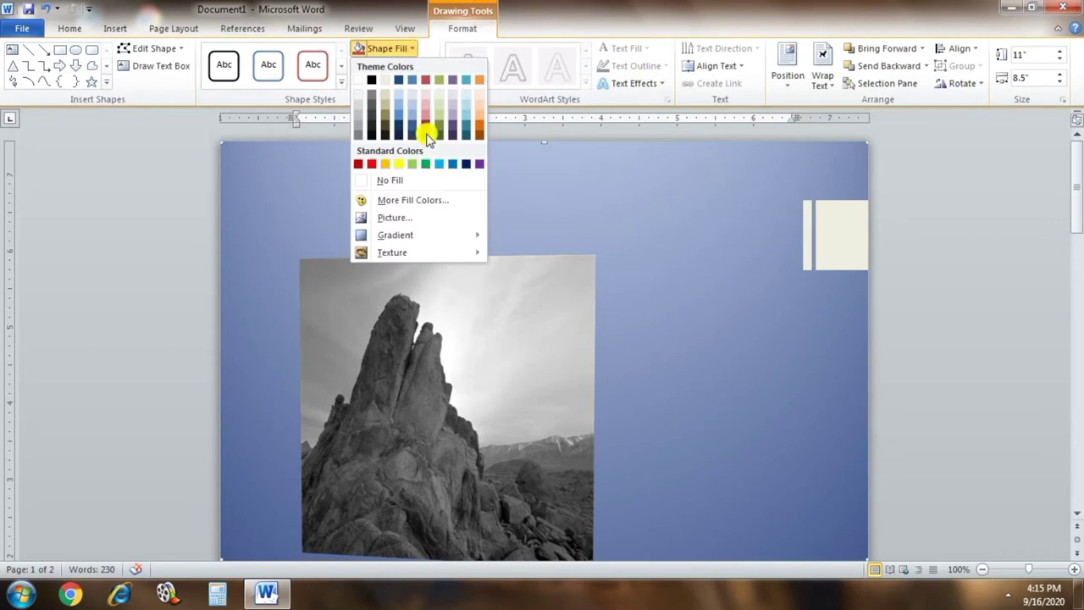
{"action": "key", "text": "Escape"}
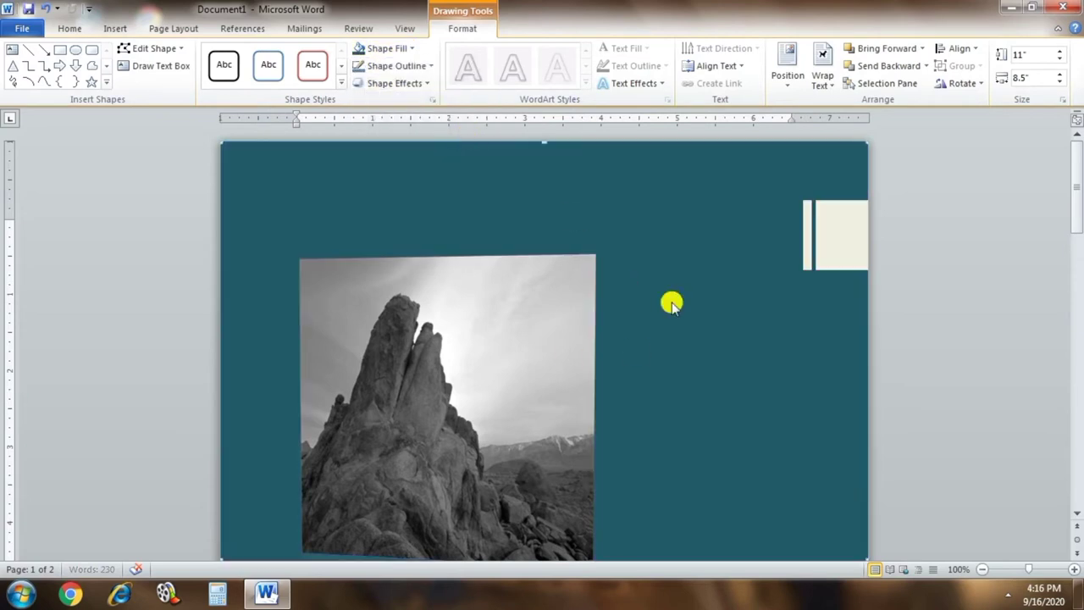
{"action": "scroll", "coordinate": [674, 279], "scroll_direction": "down", "scroll_amount": 1}
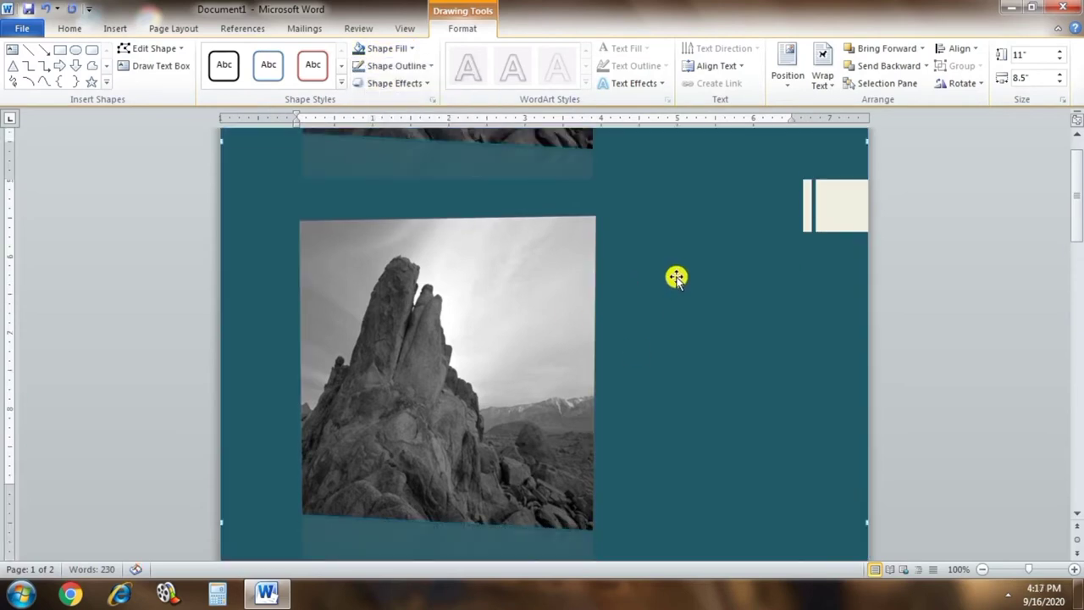
{"action": "scroll", "coordinate": [663, 286], "scroll_direction": "down", "scroll_amount": 3}
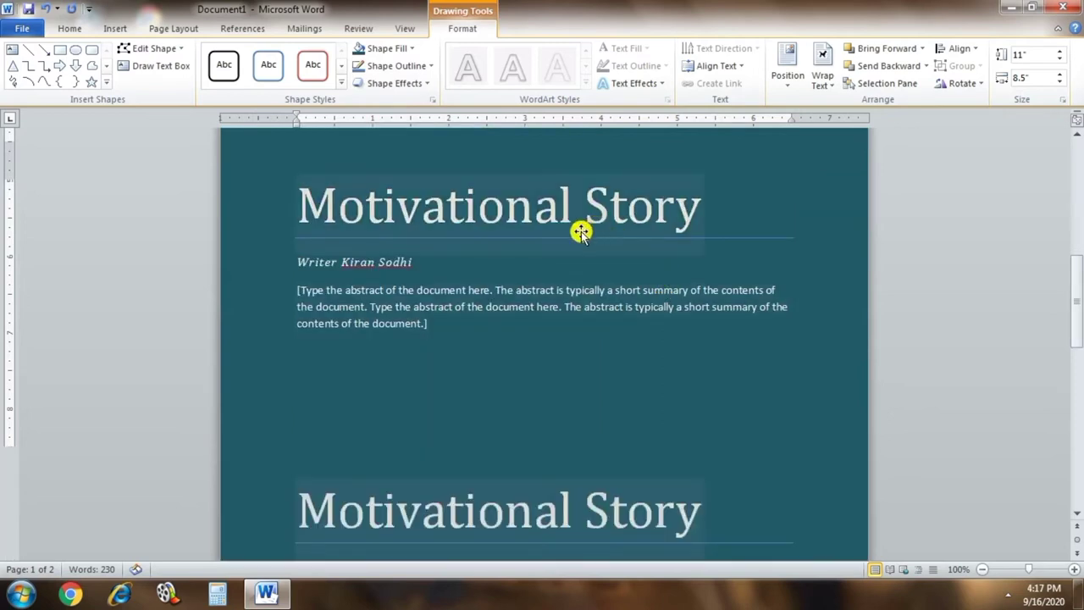
{"action": "scroll", "coordinate": [581, 230], "scroll_direction": "up", "scroll_amount": 3}
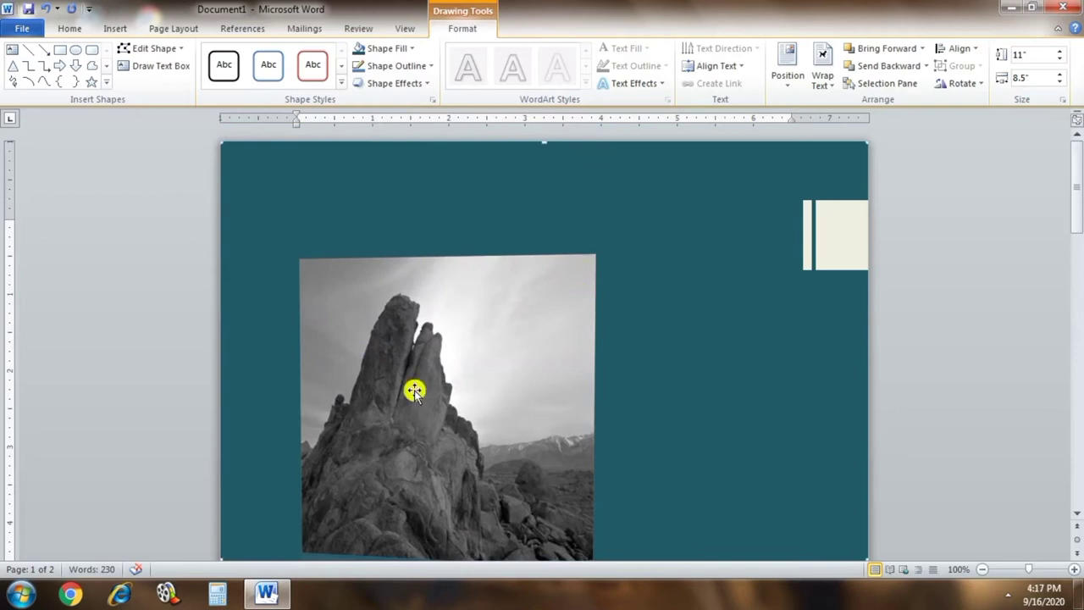
{"action": "left_click", "coordinate": [427, 339]}
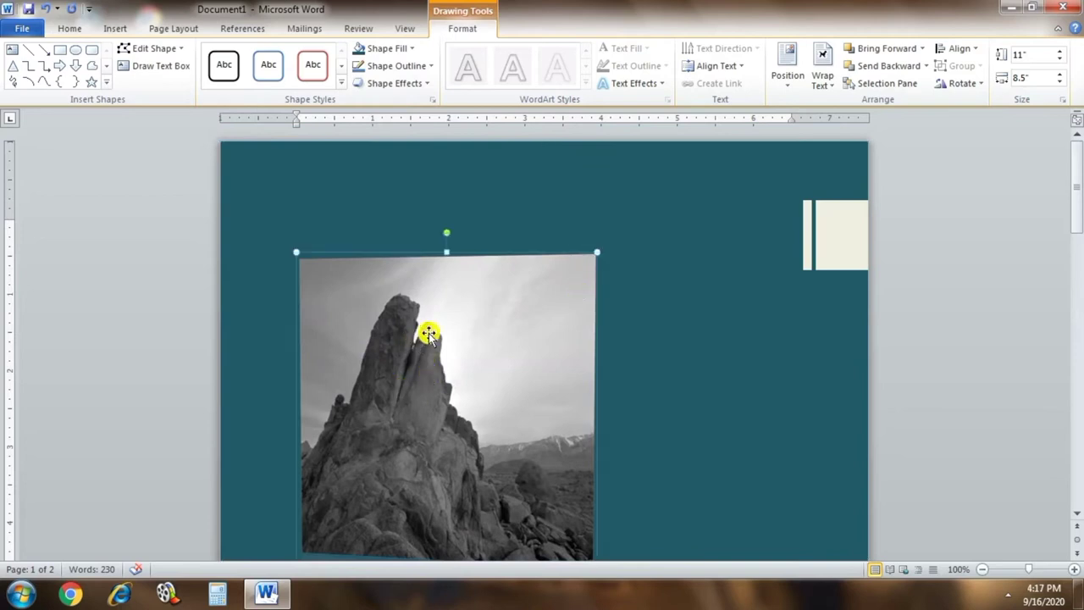
{"action": "right_click", "coordinate": [451, 280]}
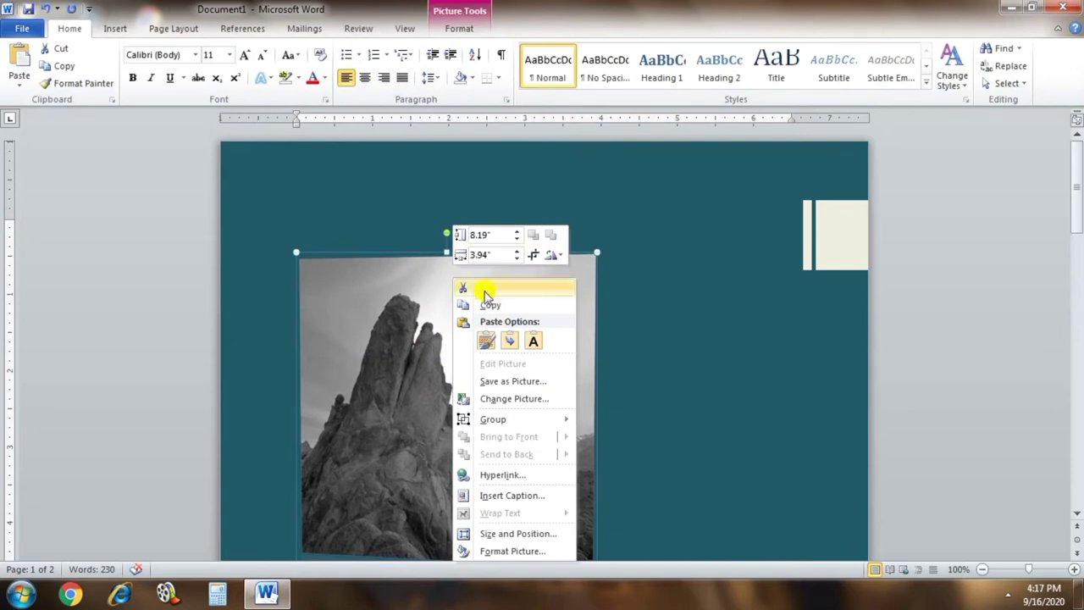
{"action": "left_click", "coordinate": [399, 300]}
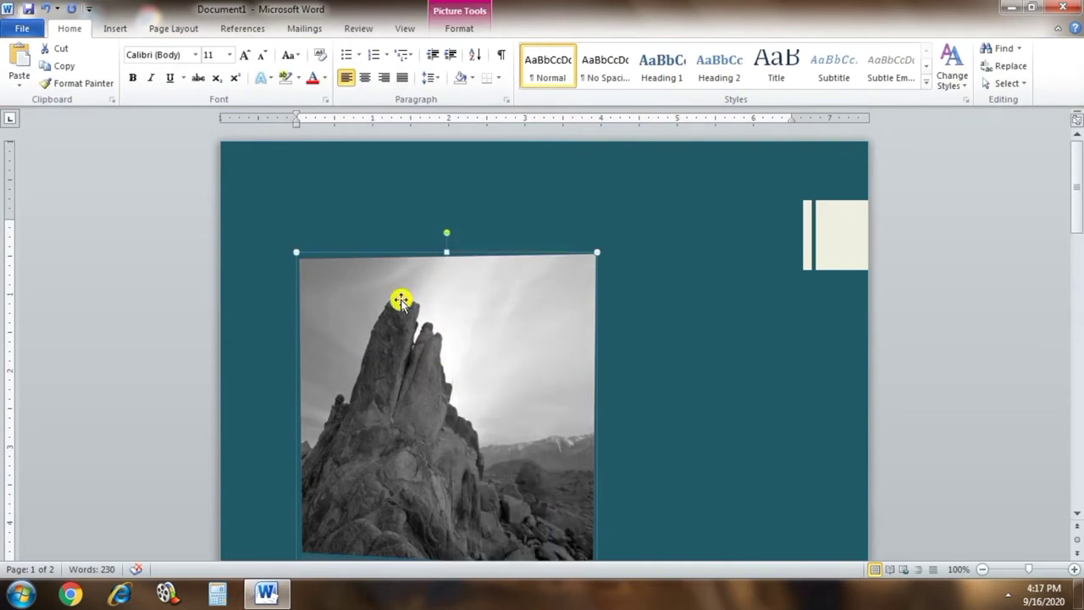
{"action": "scroll", "coordinate": [399, 300], "scroll_direction": "down", "scroll_amount": 6}
{"action": "left_click", "coordinate": [126, 30]}
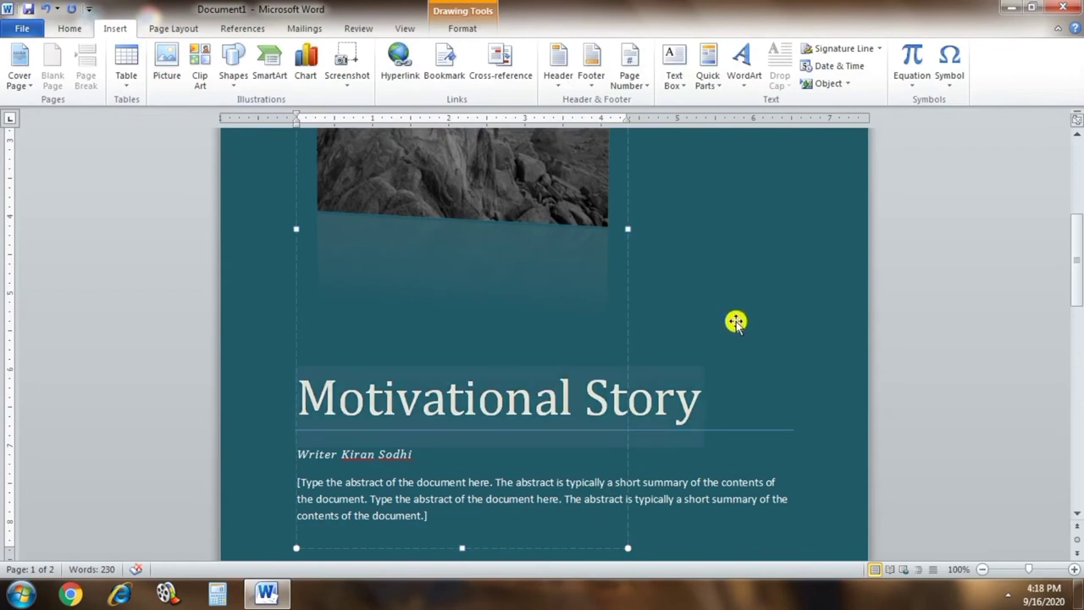
- Place the cursor at the start of the body text on page 2
{"action": "scroll", "coordinate": [739, 329], "scroll_direction": "down", "scroll_amount": 3}
{"action": "scroll", "coordinate": [739, 330], "scroll_direction": "down", "scroll_amount": 3}
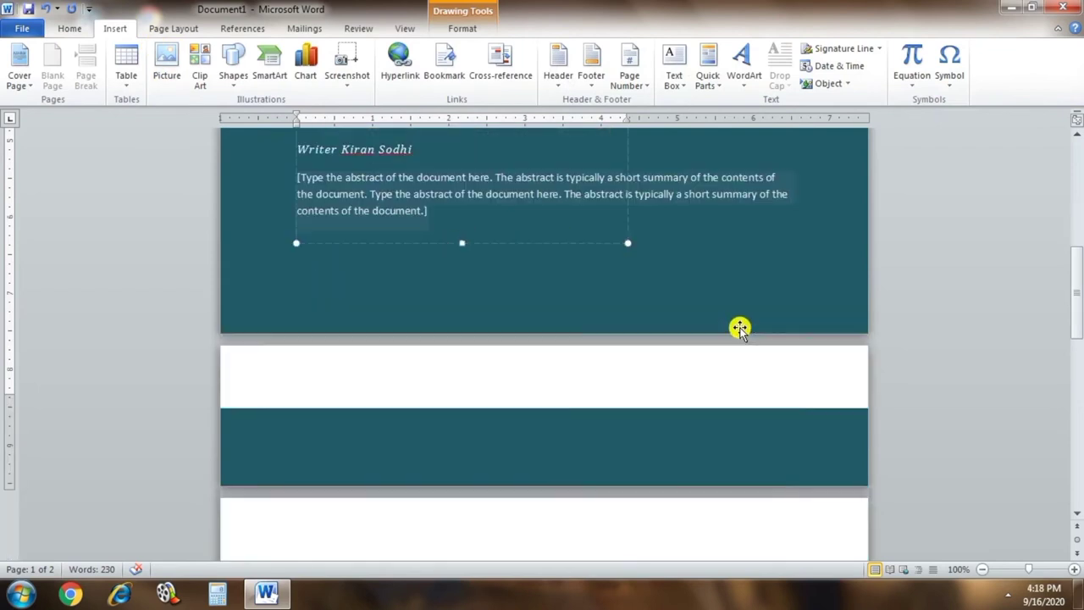
{"action": "scroll", "coordinate": [739, 329], "scroll_direction": "down", "scroll_amount": 3}
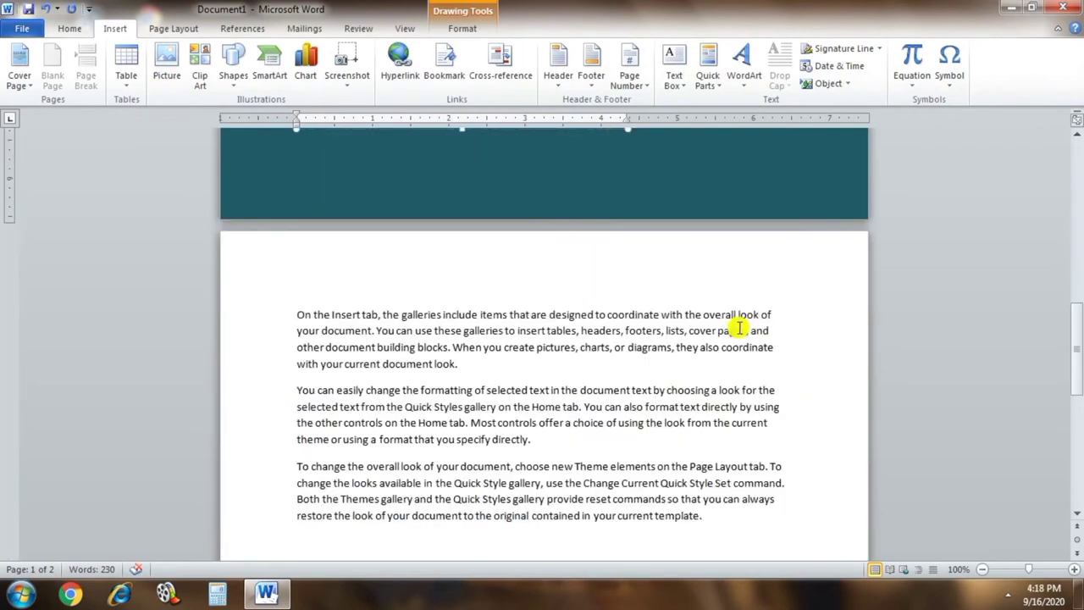
{"action": "left_click", "coordinate": [306, 318]}
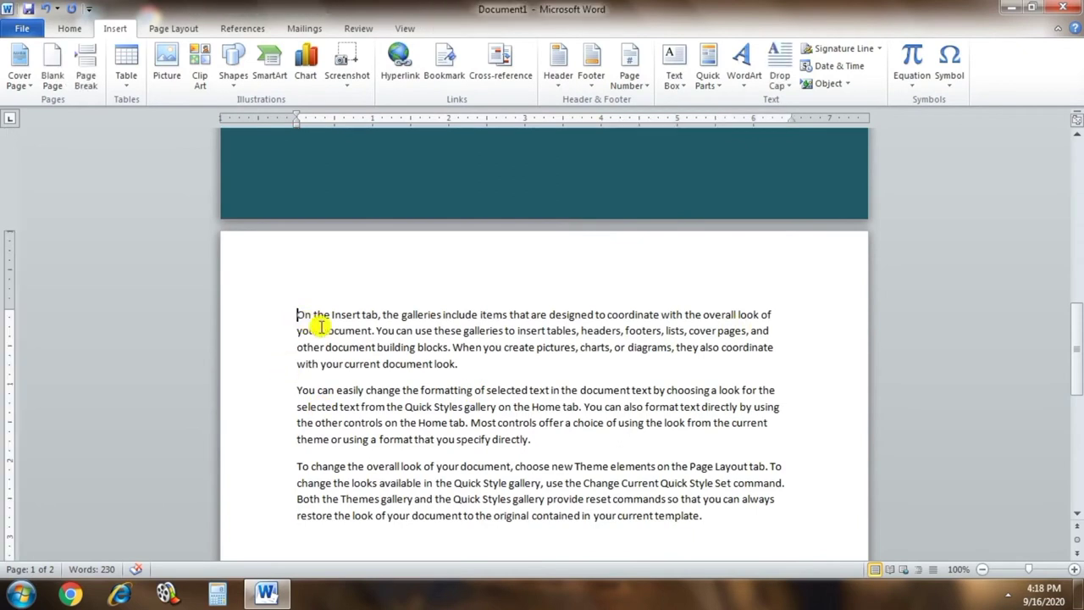
{"action": "scroll", "coordinate": [421, 345], "scroll_direction": "down", "scroll_amount": 2}
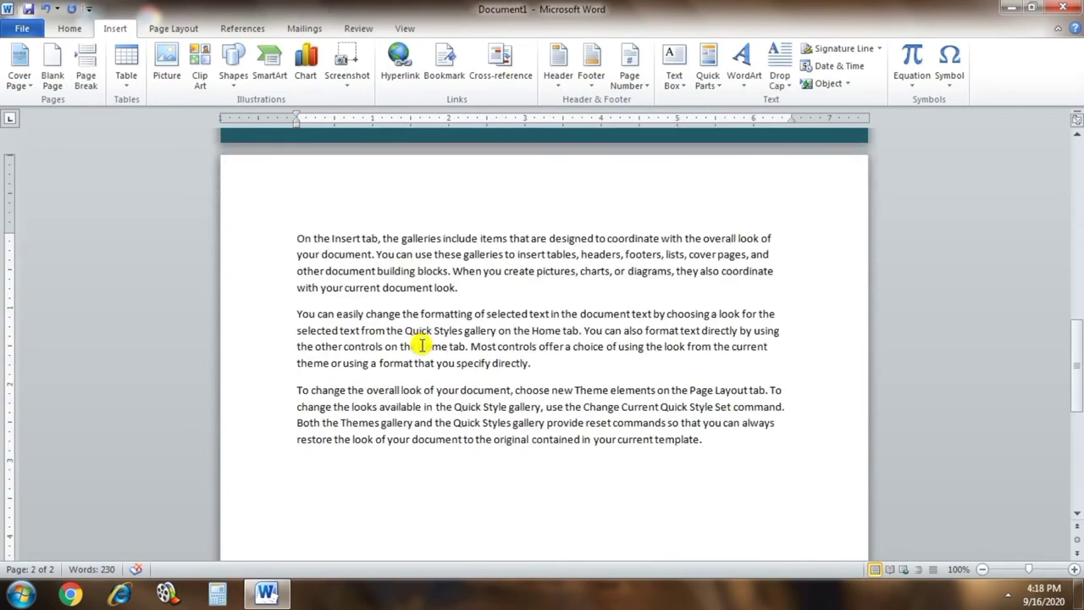
- Select the three page-2 paragraphs and copy them
{"action": "left_click_drag", "start_coordinate": [298, 239], "coordinate": [736, 446]}
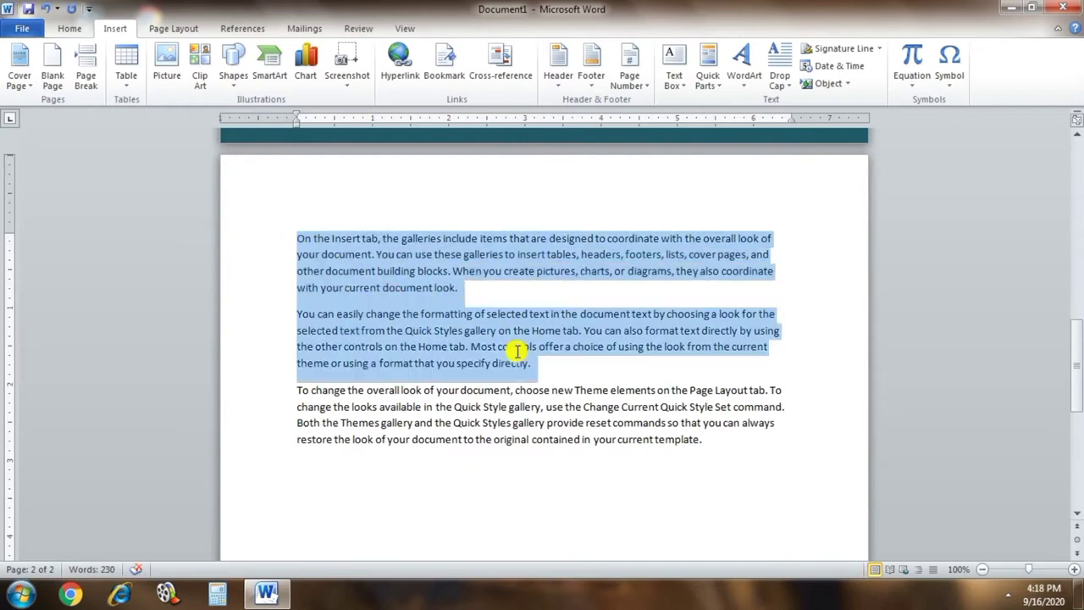
{"action": "right_click", "coordinate": [382, 273]}
{"action": "left_click", "coordinate": [426, 300]}
{"action": "left_click", "coordinate": [597, 489]}
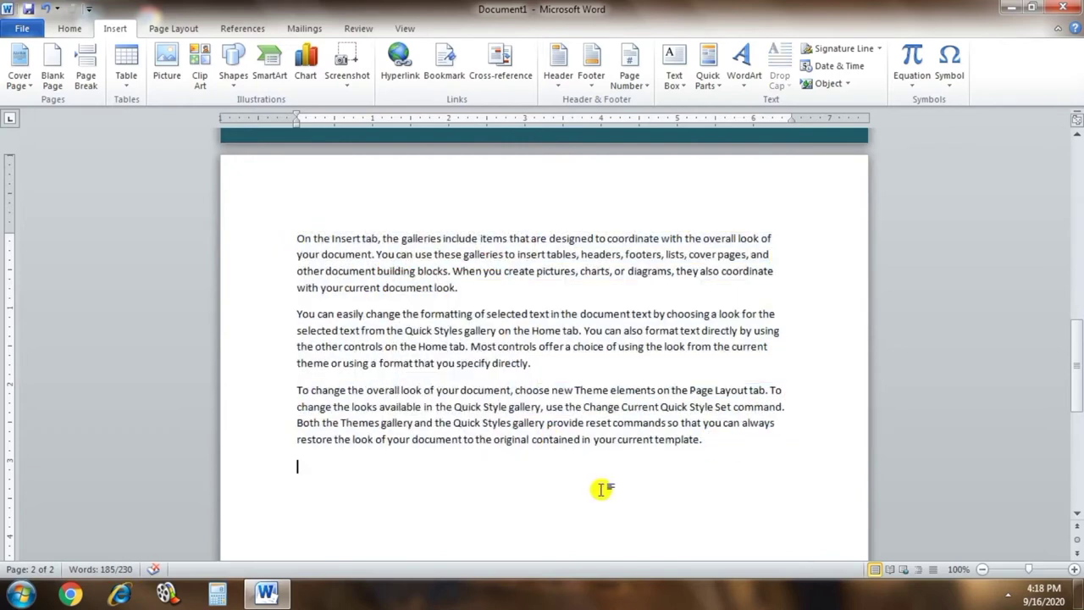
{"action": "scroll", "coordinate": [618, 476], "scroll_direction": "down", "scroll_amount": 3}
{"action": "scroll", "coordinate": [614, 462], "scroll_direction": "down", "scroll_amount": 3}
{"action": "scroll", "coordinate": [618, 483], "scroll_direction": "down", "scroll_amount": 2}
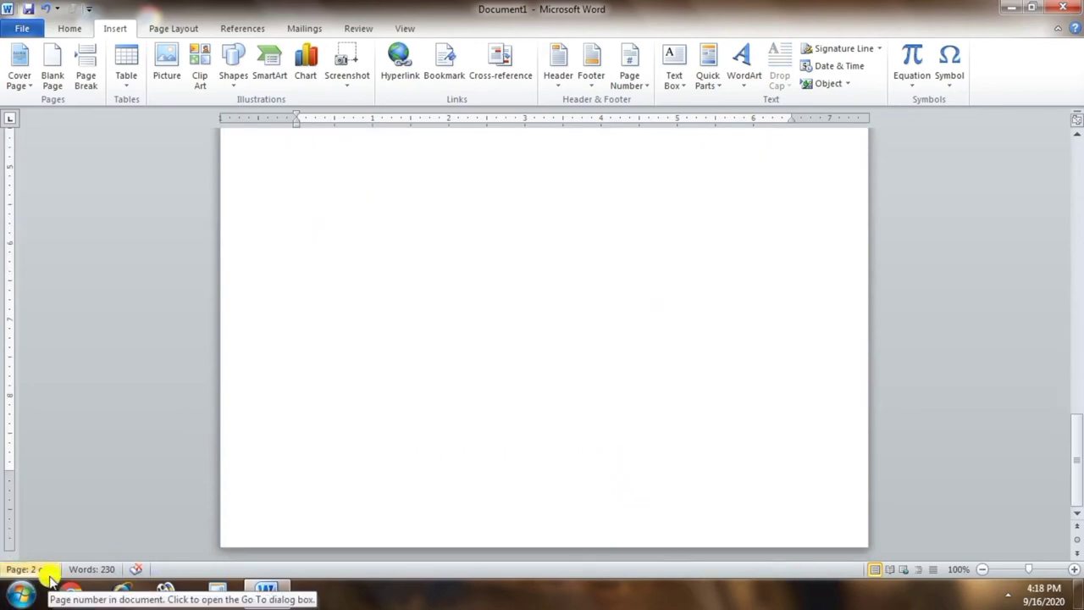
{"action": "scroll", "coordinate": [584, 368], "scroll_direction": "up", "scroll_amount": 5}
{"action": "scroll", "coordinate": [584, 363], "scroll_direction": "up", "scroll_amount": 2}
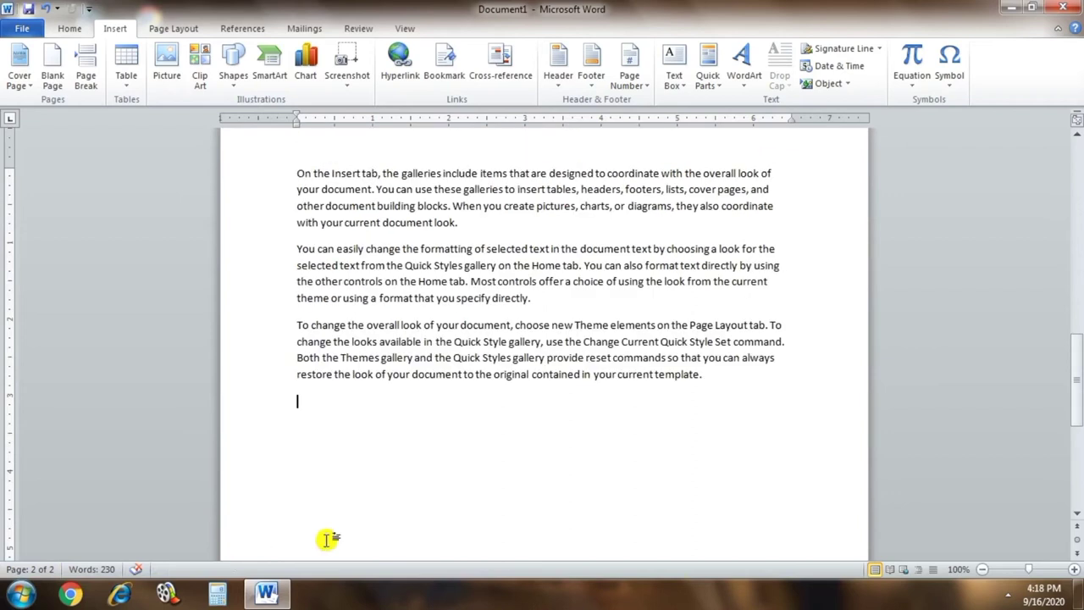
- Insert a blank page after the body text
{"action": "left_click", "coordinate": [53, 76]}
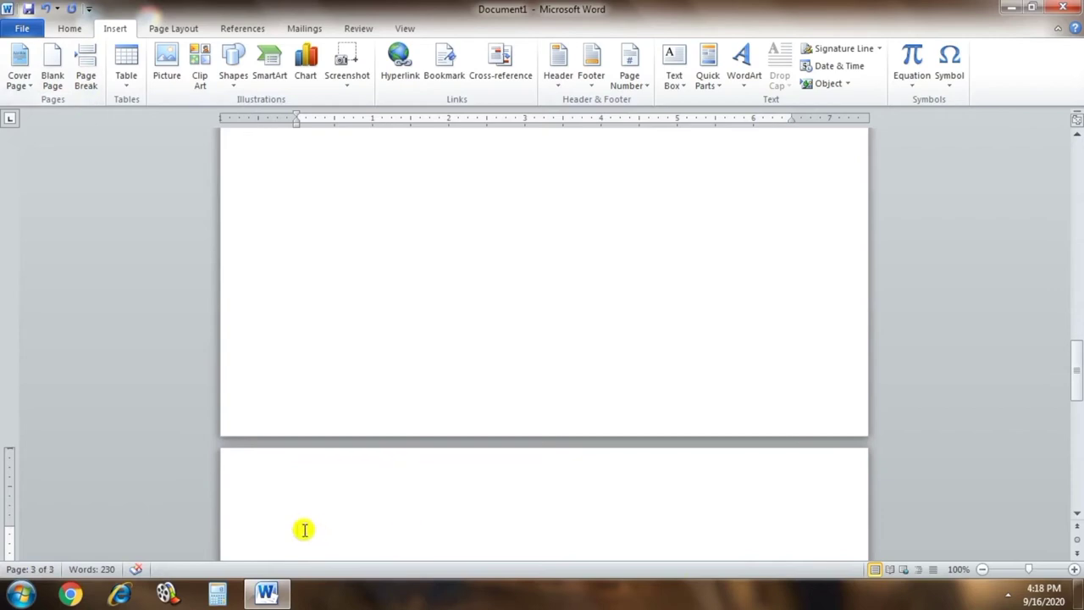
{"action": "scroll", "coordinate": [484, 382], "scroll_direction": "down", "scroll_amount": 5}
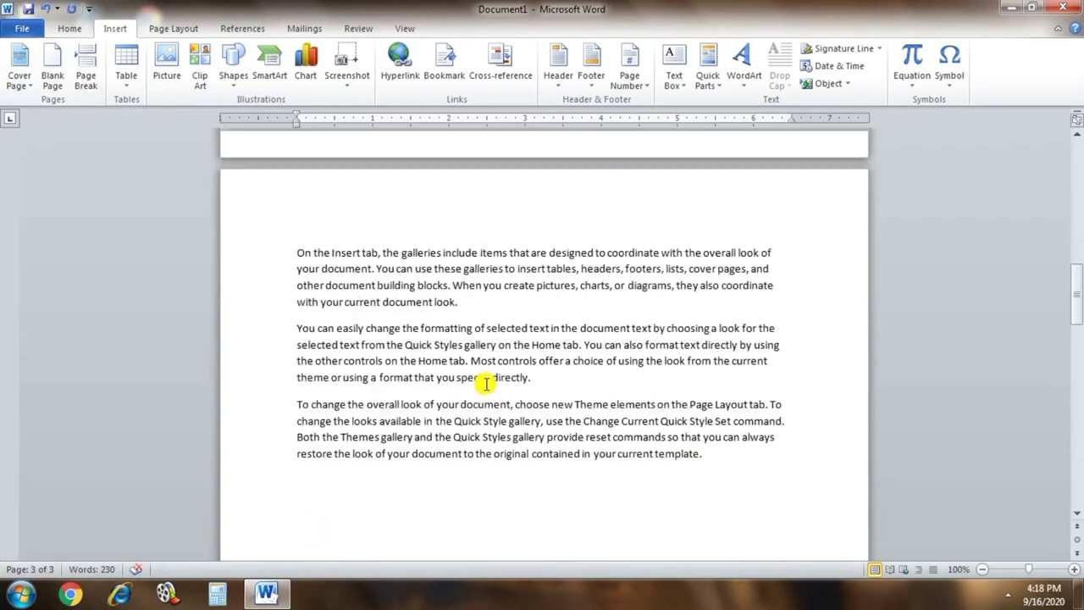
{"action": "scroll", "coordinate": [466, 409], "scroll_direction": "down", "scroll_amount": 3}
{"action": "scroll", "coordinate": [471, 410], "scroll_direction": "down", "scroll_amount": 10}
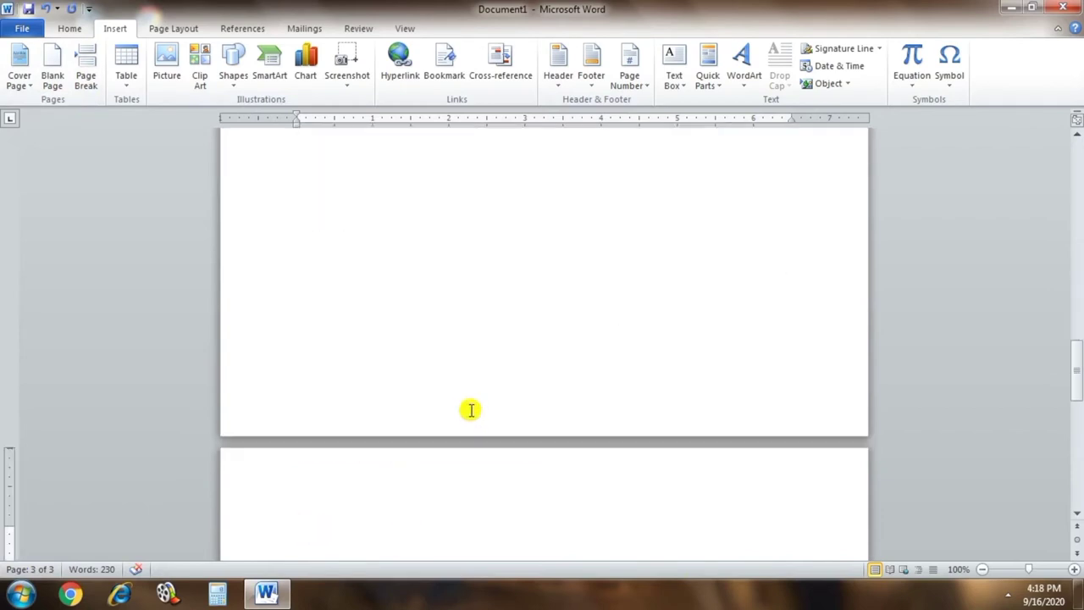
{"action": "scroll", "coordinate": [471, 410], "scroll_direction": "down", "scroll_amount": 3}
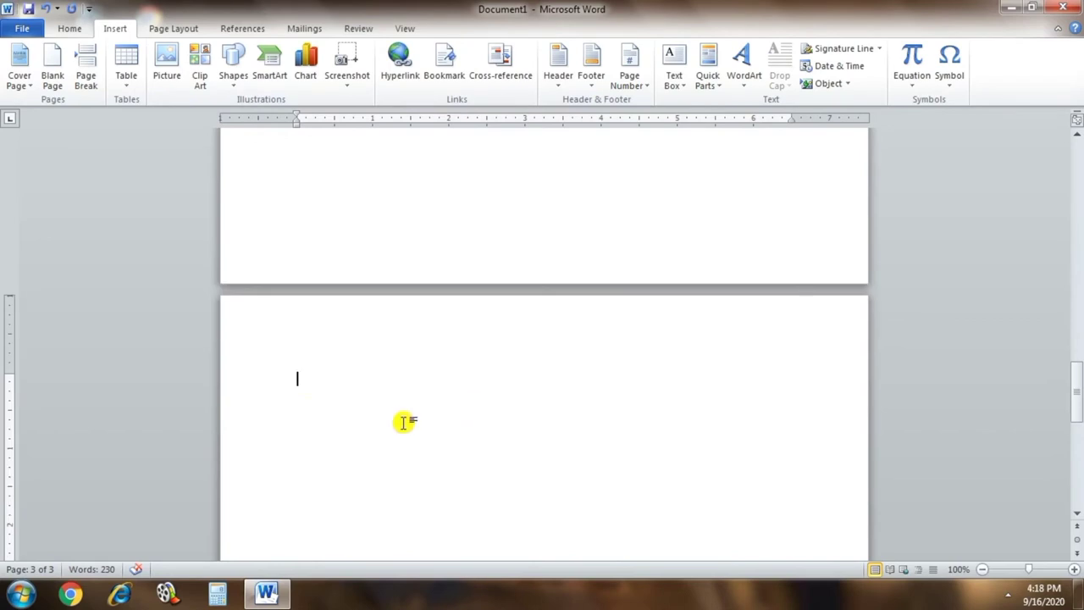
- Paste the copied paragraphs with Keep Source Formatting, reaching 600 words
{"action": "right_click", "coordinate": [299, 380]}
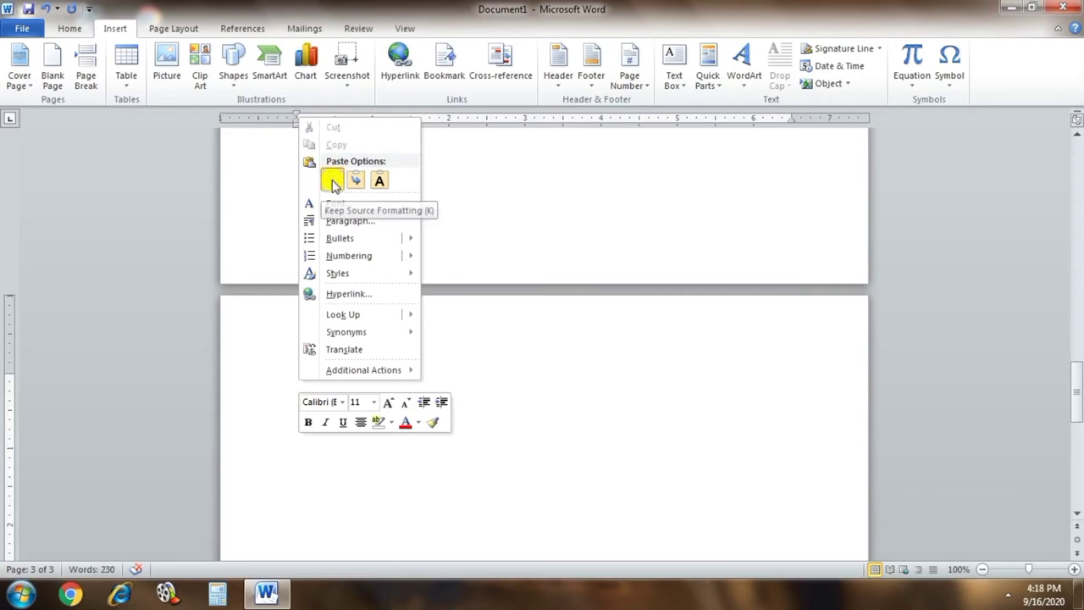
{"action": "left_click", "coordinate": [332, 181]}
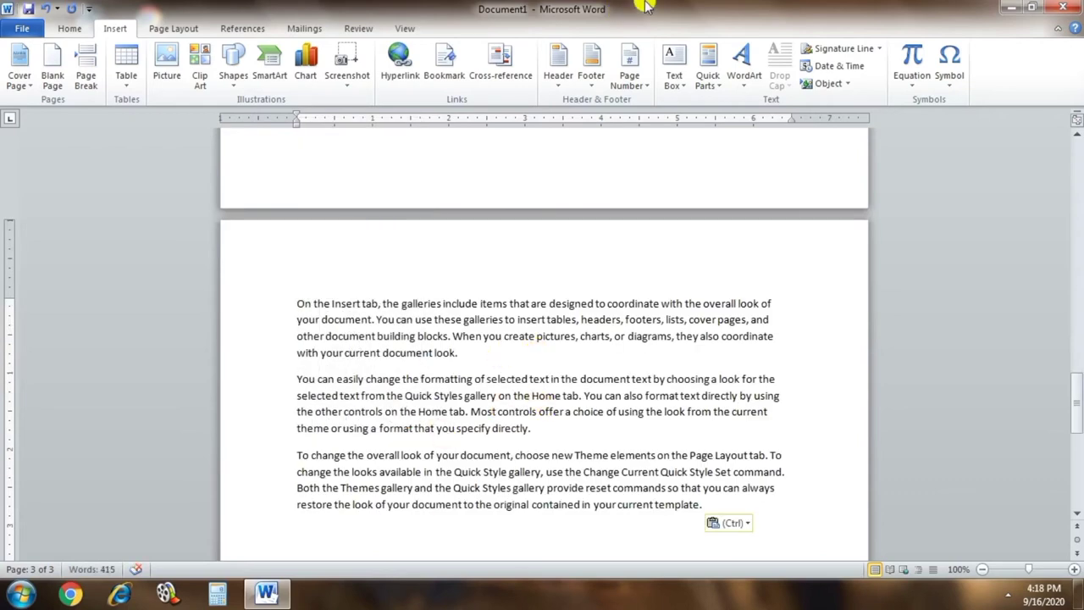
{"action": "scroll", "coordinate": [508, 380], "scroll_direction": "down", "scroll_amount": 4}
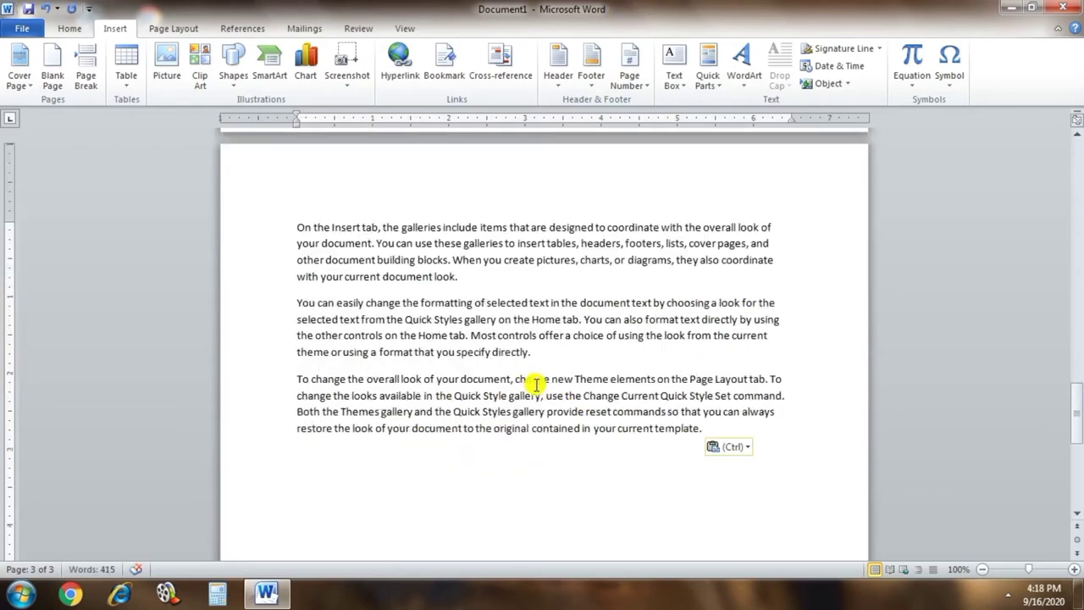
{"action": "scroll", "coordinate": [536, 380], "scroll_direction": "down", "scroll_amount": 3}
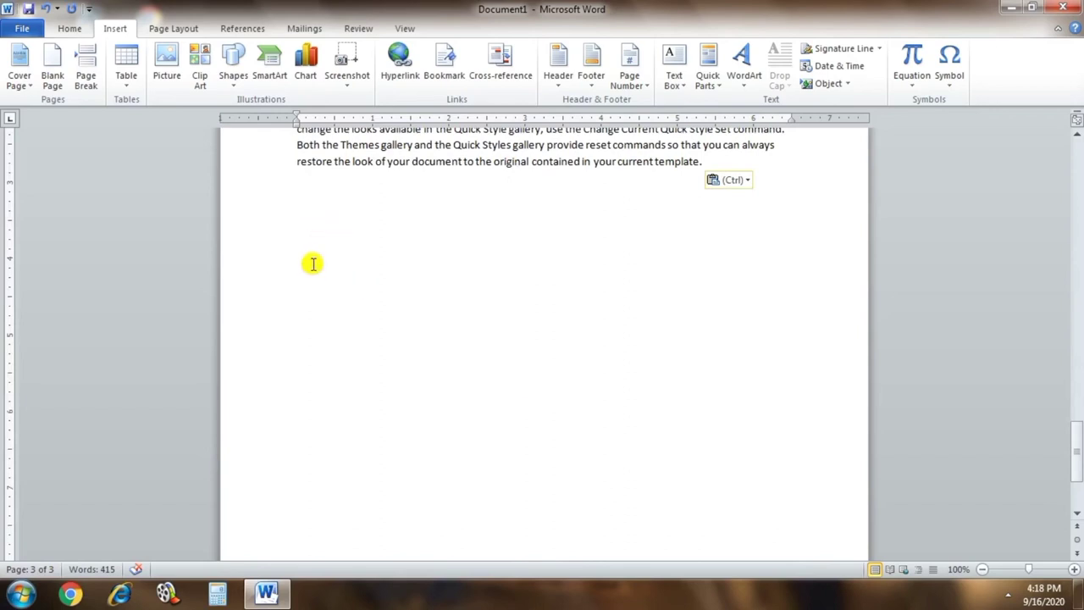
{"action": "right_click", "coordinate": [302, 191]}
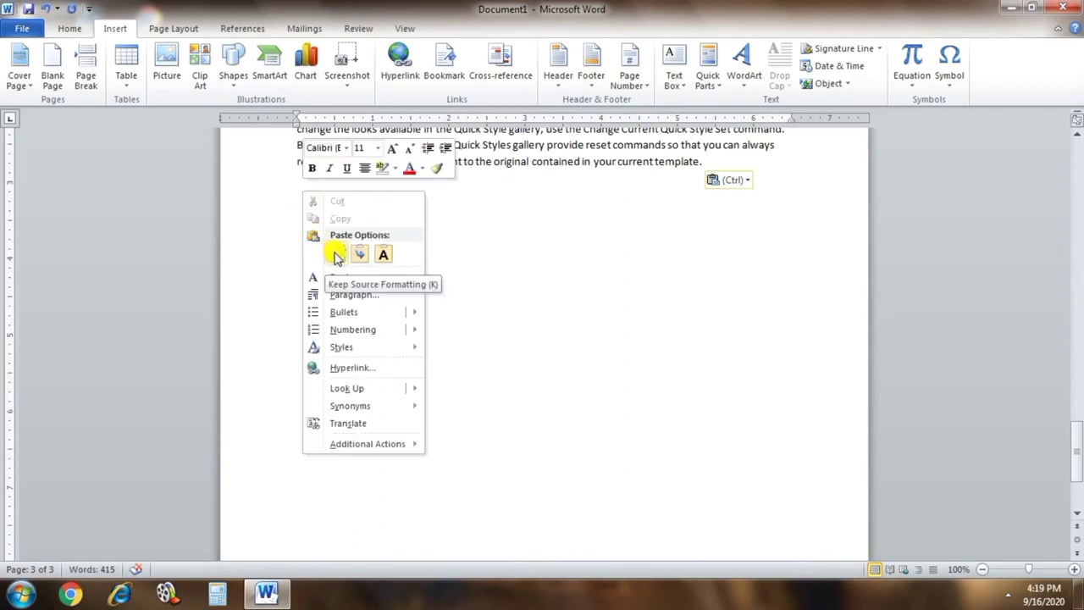
{"action": "left_click", "coordinate": [336, 254]}
{"action": "key", "text": "ctrl+v"}
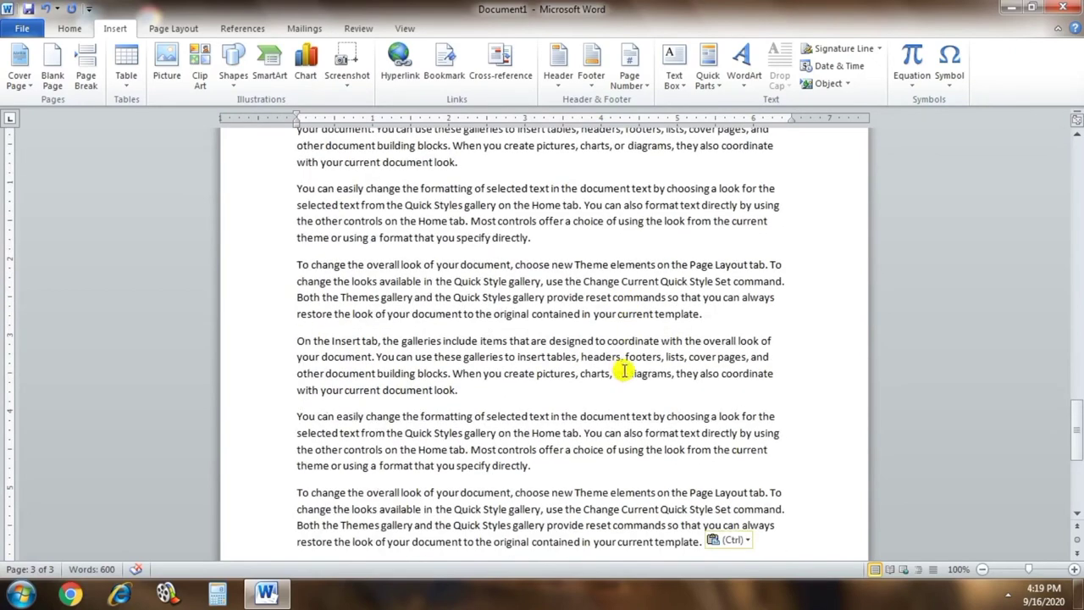
- Insert a page break before the second copy of the paragraphs
{"action": "left_click", "coordinate": [724, 314]}
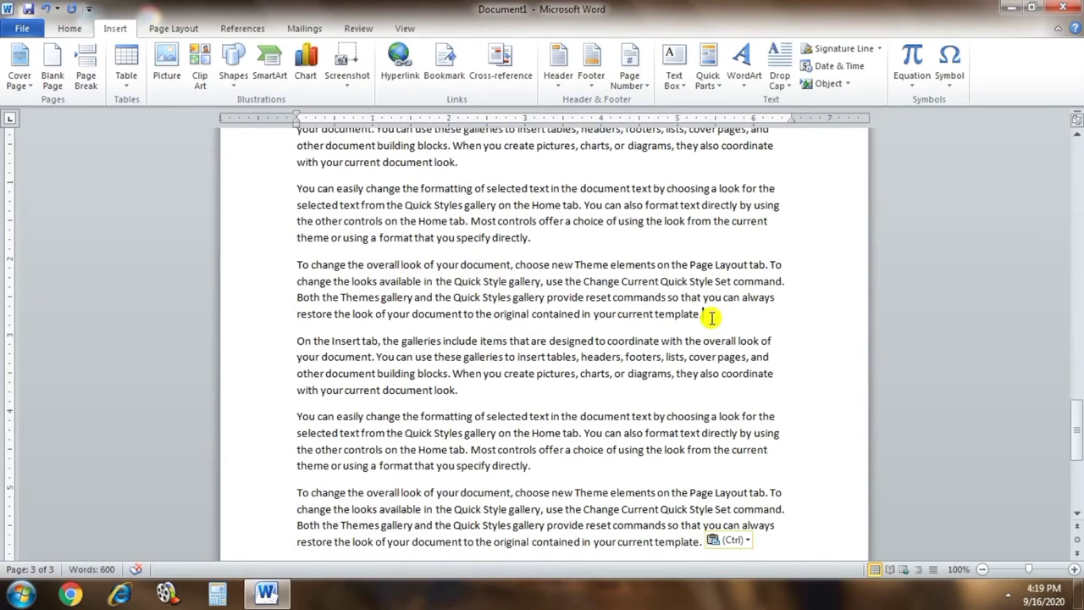
{"action": "left_click_drag", "start_coordinate": [296, 340], "coordinate": [796, 540]}
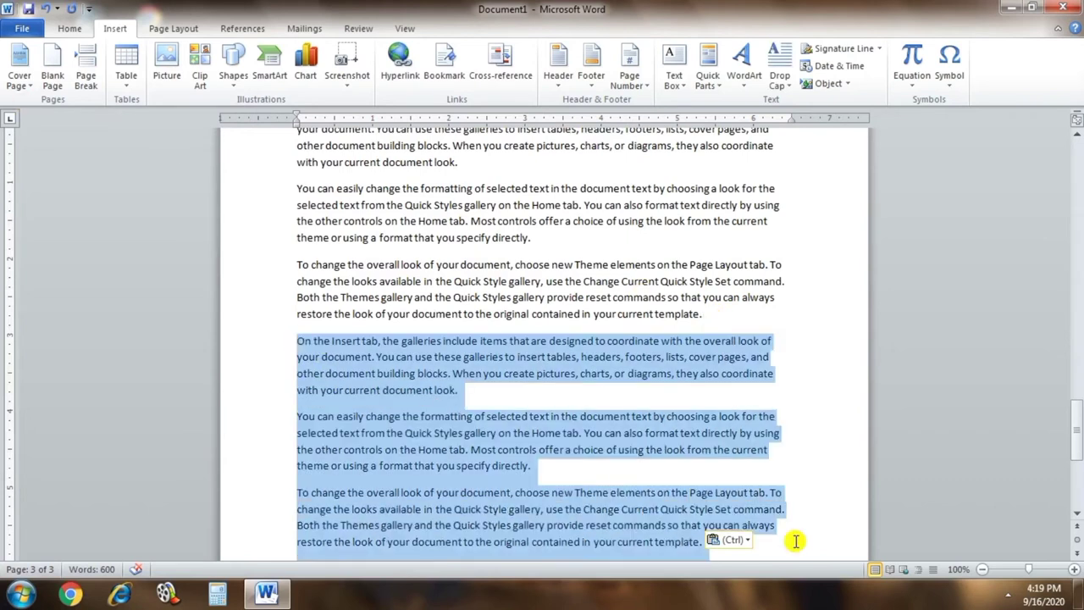
{"action": "left_click", "coordinate": [708, 316]}
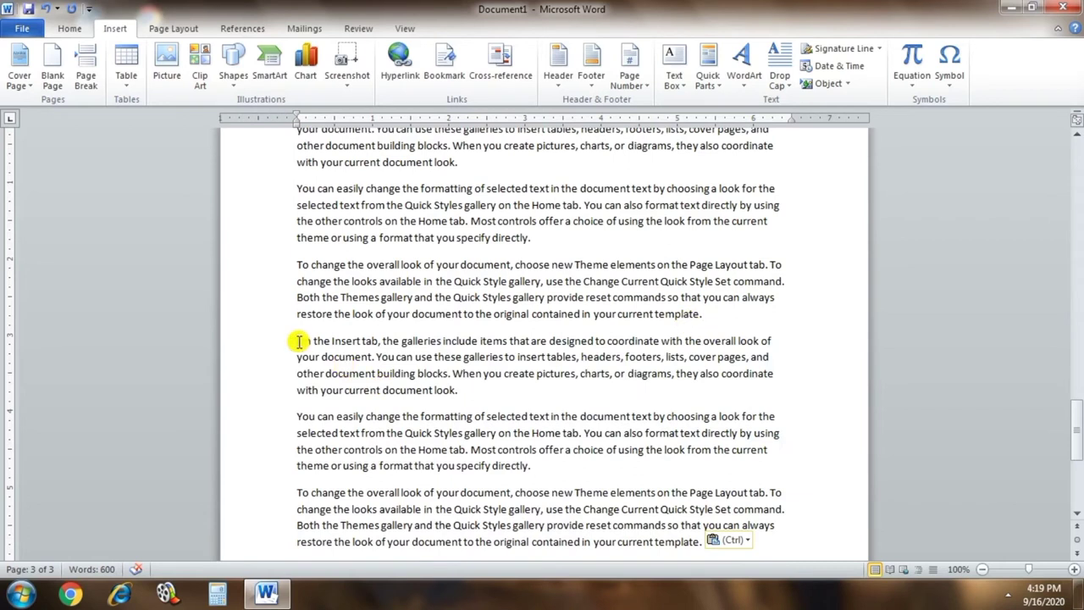
{"action": "left_click", "coordinate": [88, 76]}
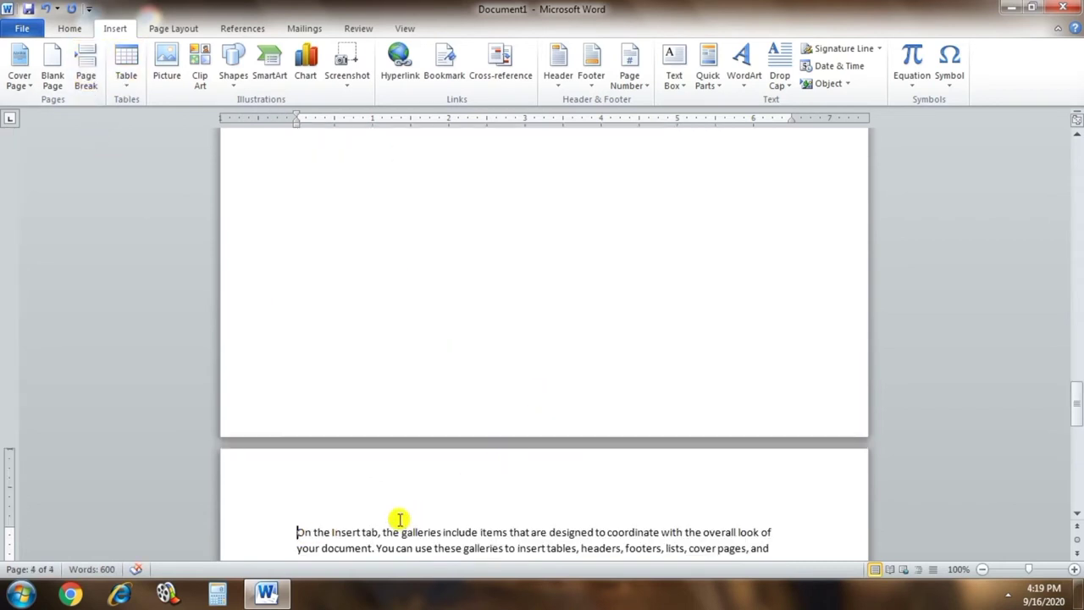
- Remove the extra line below the page-2 text, leaving four pages
{"action": "scroll", "coordinate": [530, 406], "scroll_direction": "down", "scroll_amount": 10}
{"action": "scroll", "coordinate": [547, 401], "scroll_direction": "up", "scroll_amount": 5}
{"action": "scroll", "coordinate": [553, 401], "scroll_direction": "up", "scroll_amount": 7}
{"action": "scroll", "coordinate": [552, 390], "scroll_direction": "up", "scroll_amount": 10}
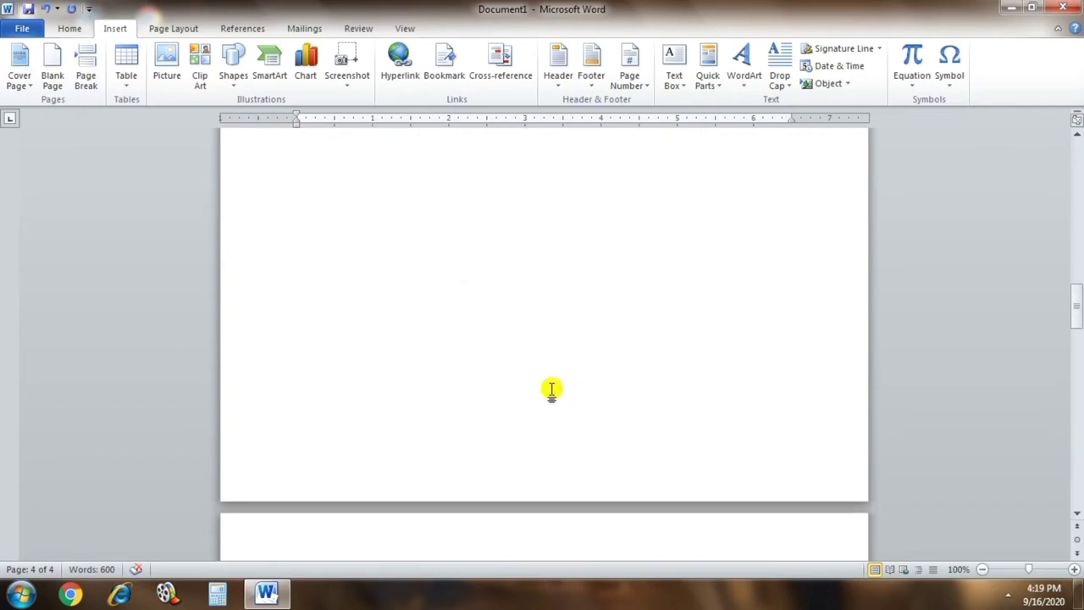
{"action": "scroll", "coordinate": [552, 389], "scroll_direction": "down", "scroll_amount": 10}
{"action": "scroll", "coordinate": [553, 385], "scroll_direction": "up", "scroll_amount": 3}
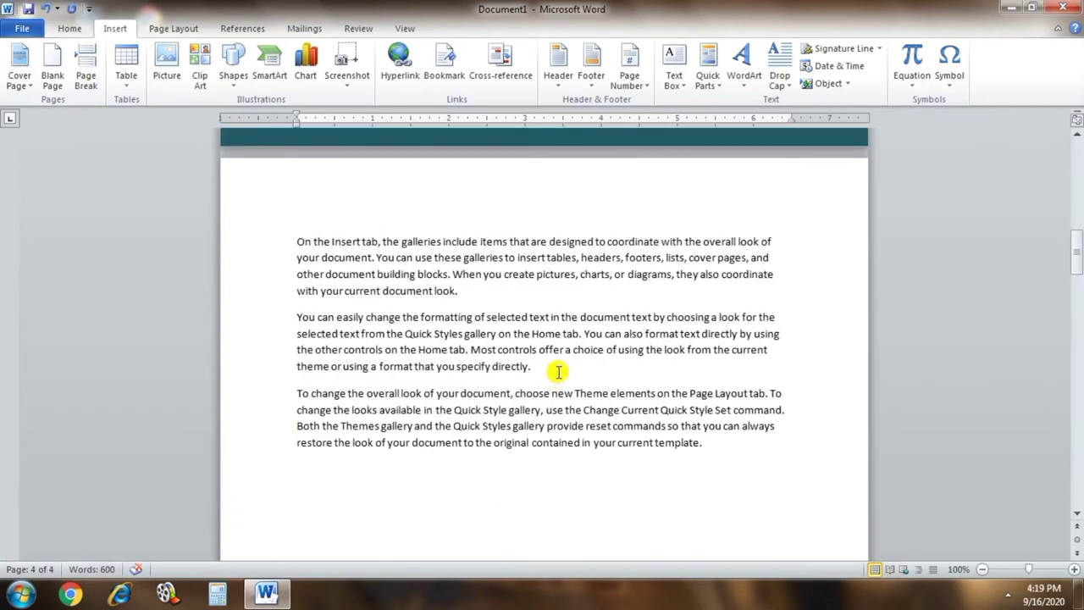
{"action": "scroll", "coordinate": [558, 372], "scroll_direction": "up", "scroll_amount": 10}
{"action": "scroll", "coordinate": [559, 378], "scroll_direction": "down", "scroll_amount": 5}
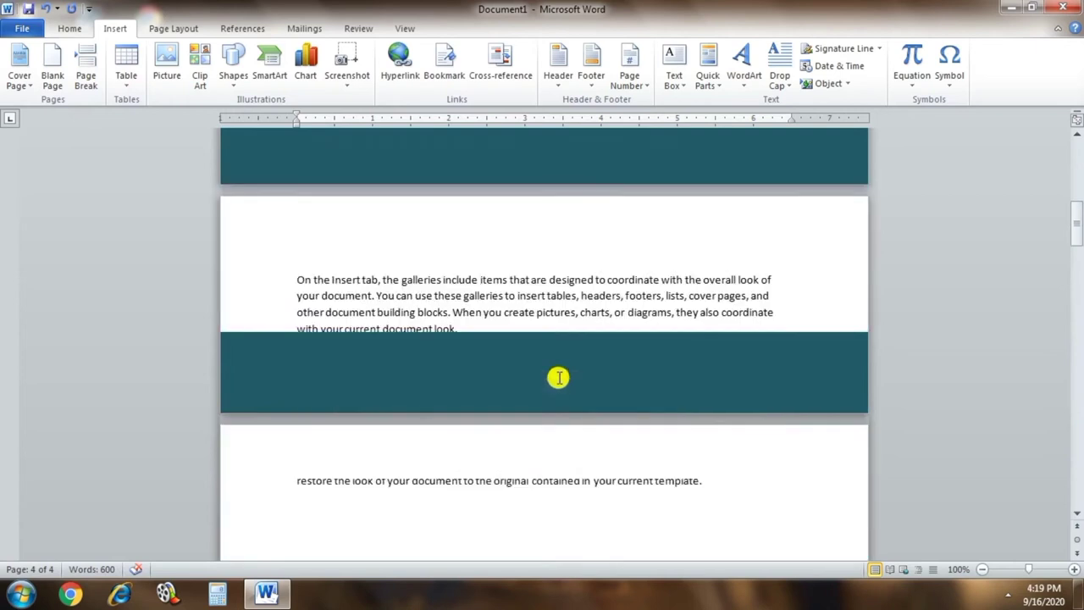
{"action": "scroll", "coordinate": [559, 377], "scroll_direction": "up", "scroll_amount": 5}
{"action": "scroll", "coordinate": [560, 375], "scroll_direction": "down", "scroll_amount": 3}
{"action": "scroll", "coordinate": [560, 375], "scroll_direction": "down", "scroll_amount": 3}
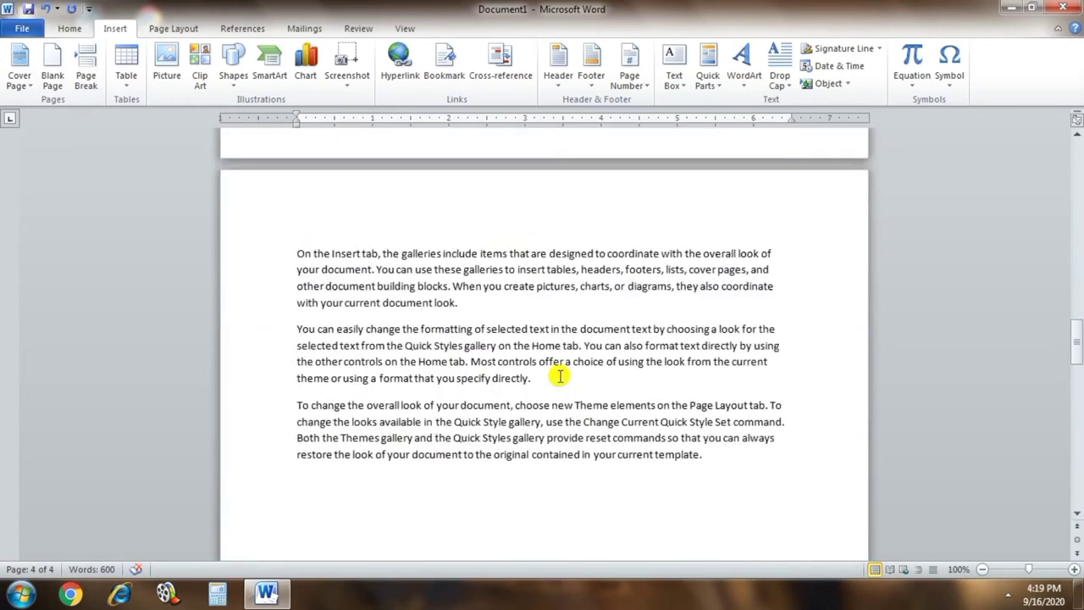
{"action": "scroll", "coordinate": [559, 375], "scroll_direction": "down", "scroll_amount": 3}
{"action": "scroll", "coordinate": [560, 375], "scroll_direction": "up", "scroll_amount": 7}
{"action": "scroll", "coordinate": [562, 375], "scroll_direction": "down", "scroll_amount": 3}
{"action": "scroll", "coordinate": [562, 375], "scroll_direction": "up", "scroll_amount": 15}
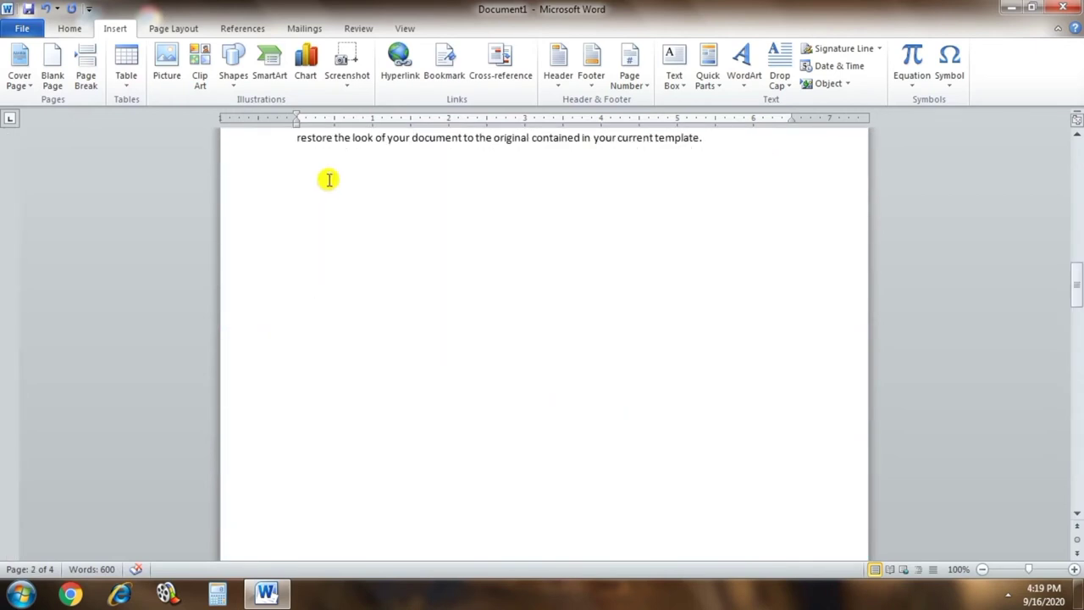
{"action": "left_click", "coordinate": [724, 146]}
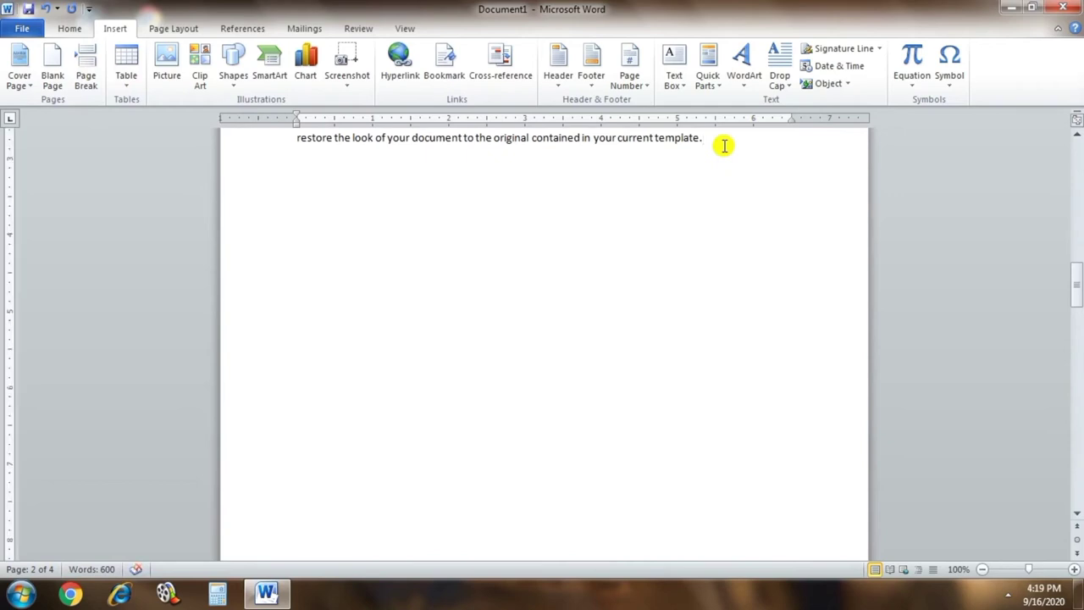
{"action": "key", "text": "Delete"}
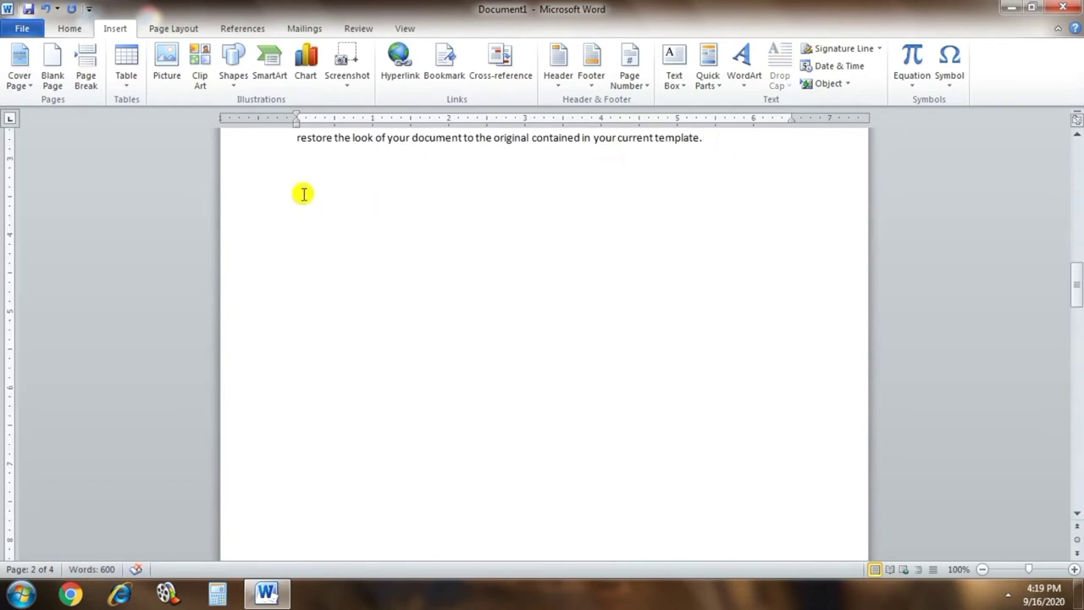
- Insert a 3-column by 2-row table through the Insert Table dialog
{"action": "left_click", "coordinate": [126, 75]}
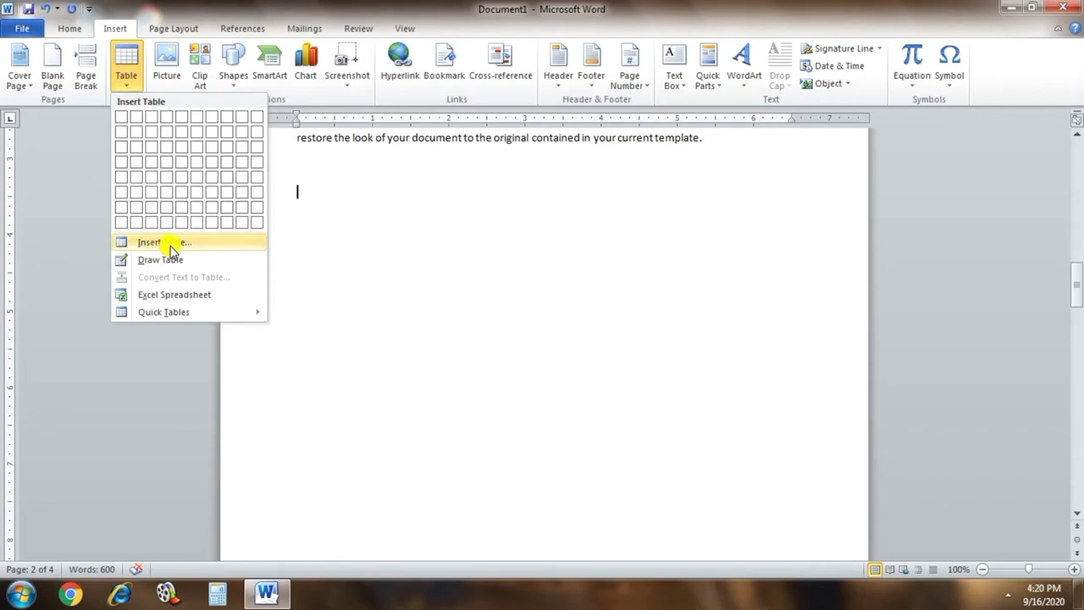
{"action": "left_click", "coordinate": [173, 243]}
{"action": "type", "text": "3"}
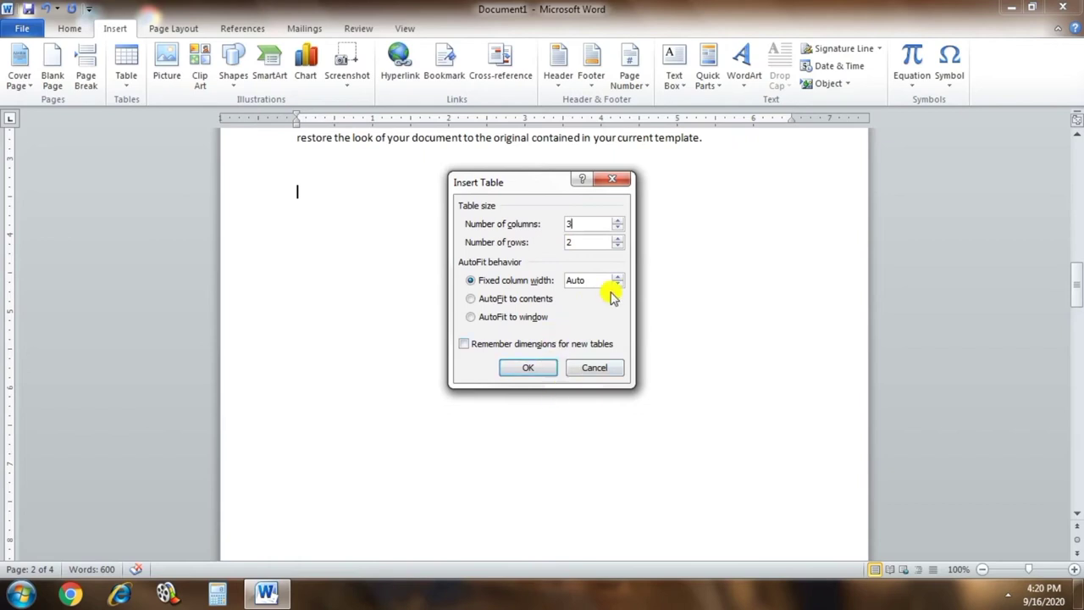
{"action": "key", "text": "Return"}
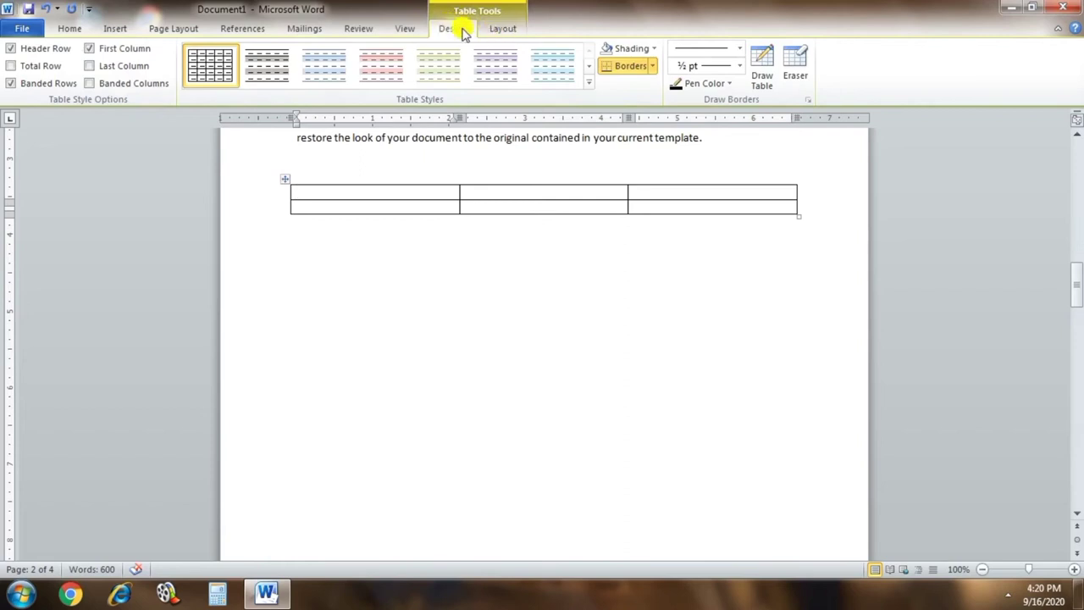
- Apply the light blue table style, then drag the resize handle down for taller rows
{"action": "left_click", "coordinate": [504, 29]}
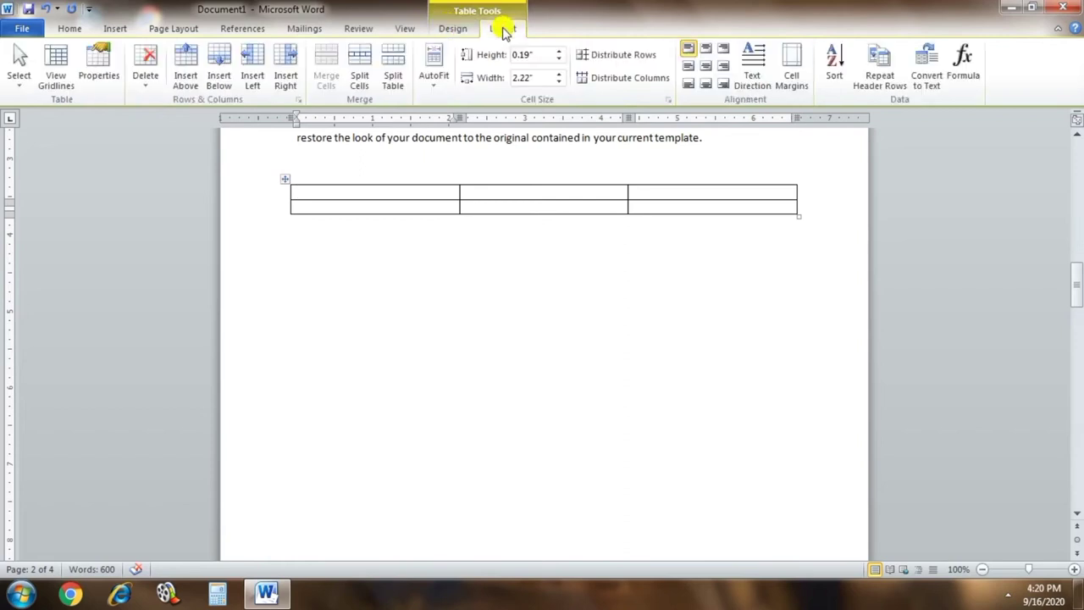
{"action": "left_click", "coordinate": [452, 30]}
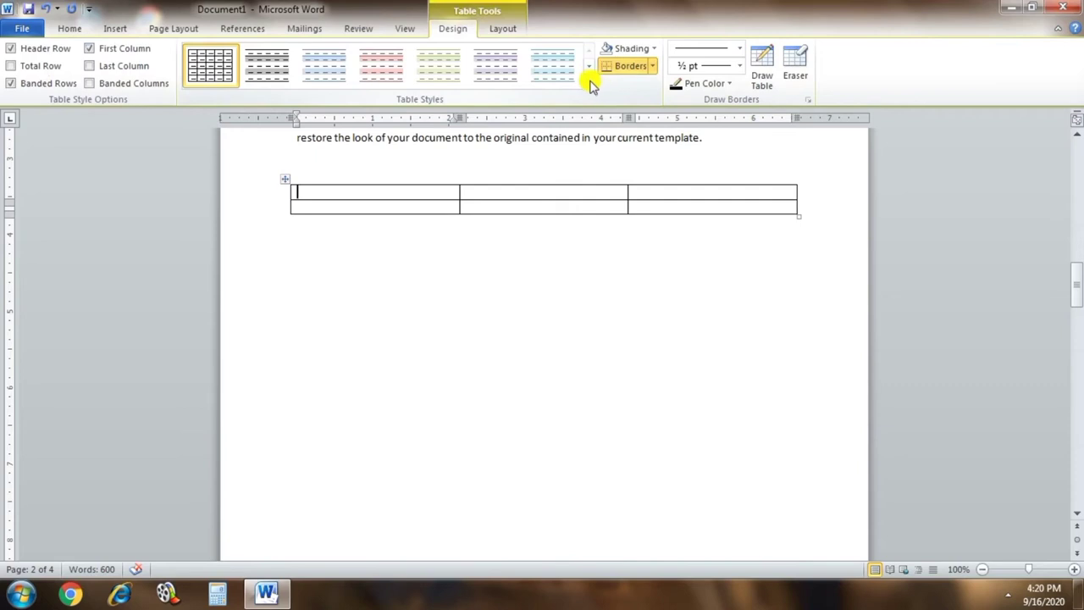
{"action": "left_click", "coordinate": [589, 82]}
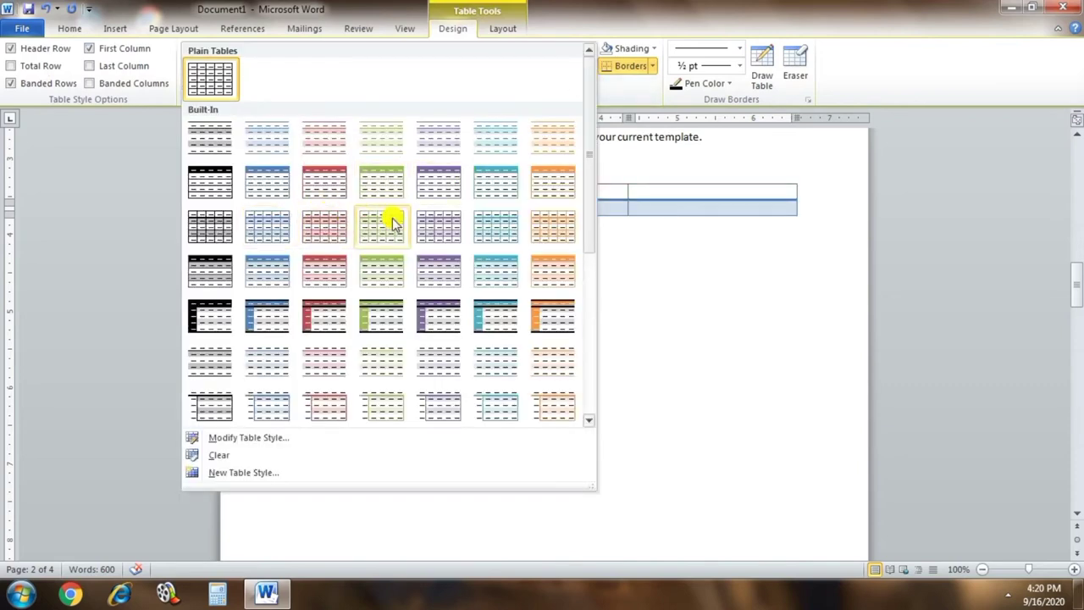
{"action": "left_click", "coordinate": [493, 226]}
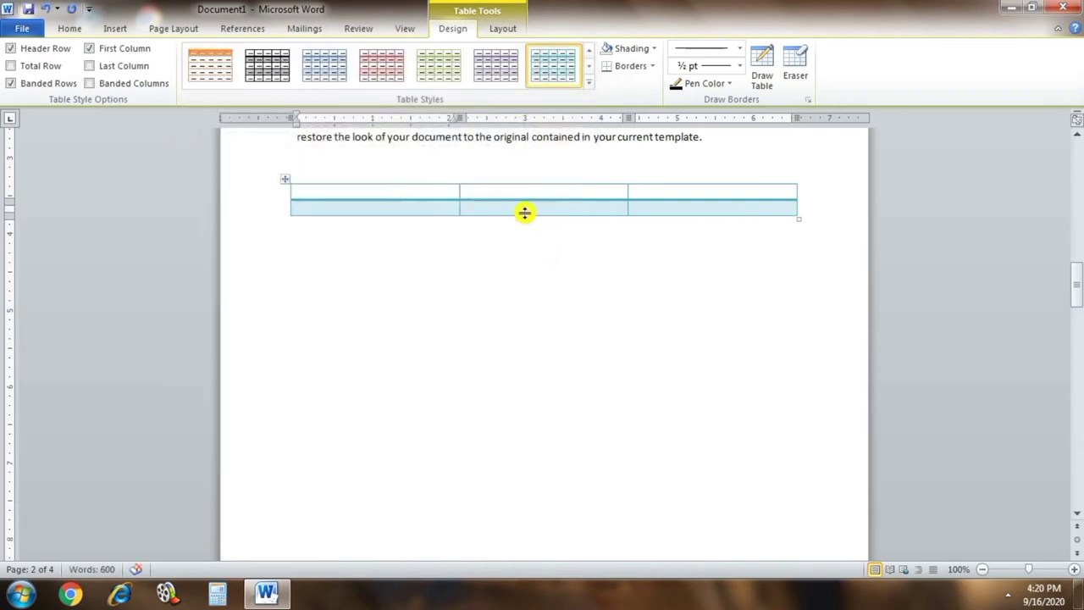
{"action": "left_click_drag", "start_coordinate": [798, 220], "coordinate": [804, 305]}
- Hand-draw a table outline below the first table, adding two column dividers and one row divider
{"action": "left_click", "coordinate": [115, 28]}
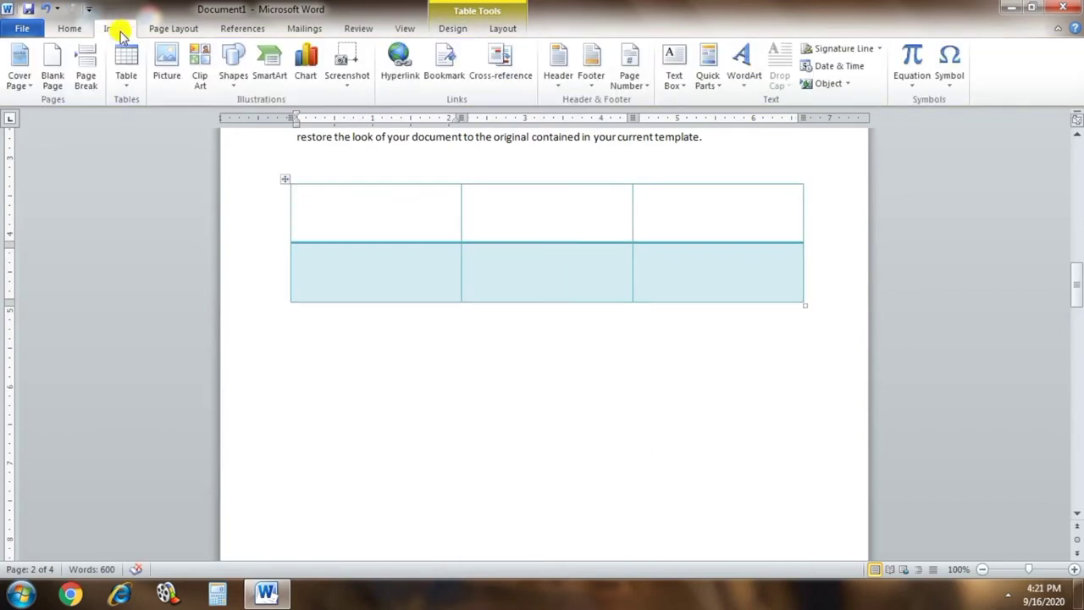
{"action": "left_click", "coordinate": [126, 75]}
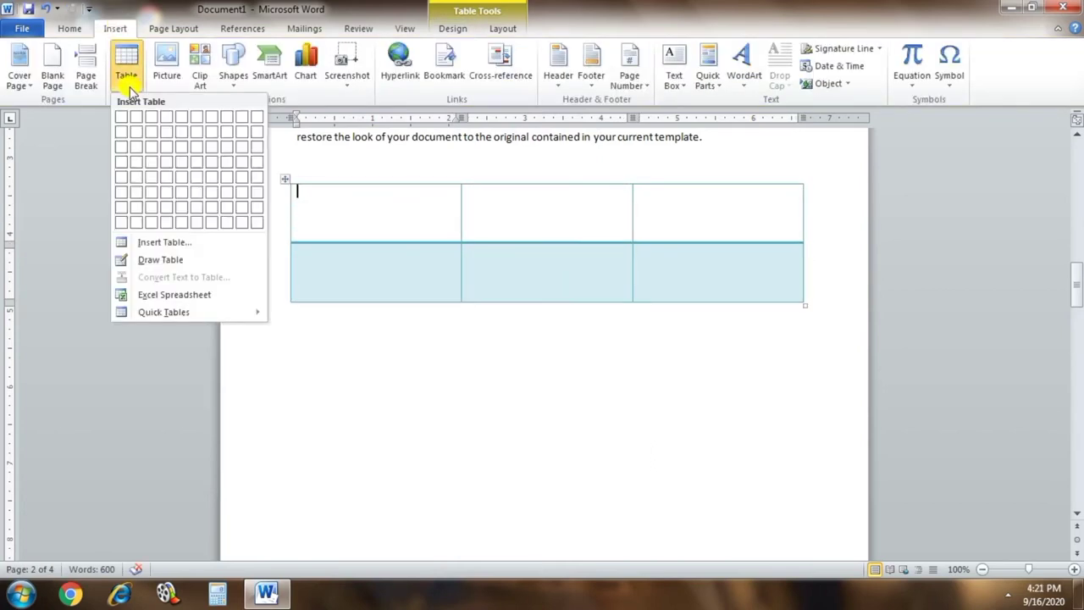
{"action": "left_click", "coordinate": [178, 262]}
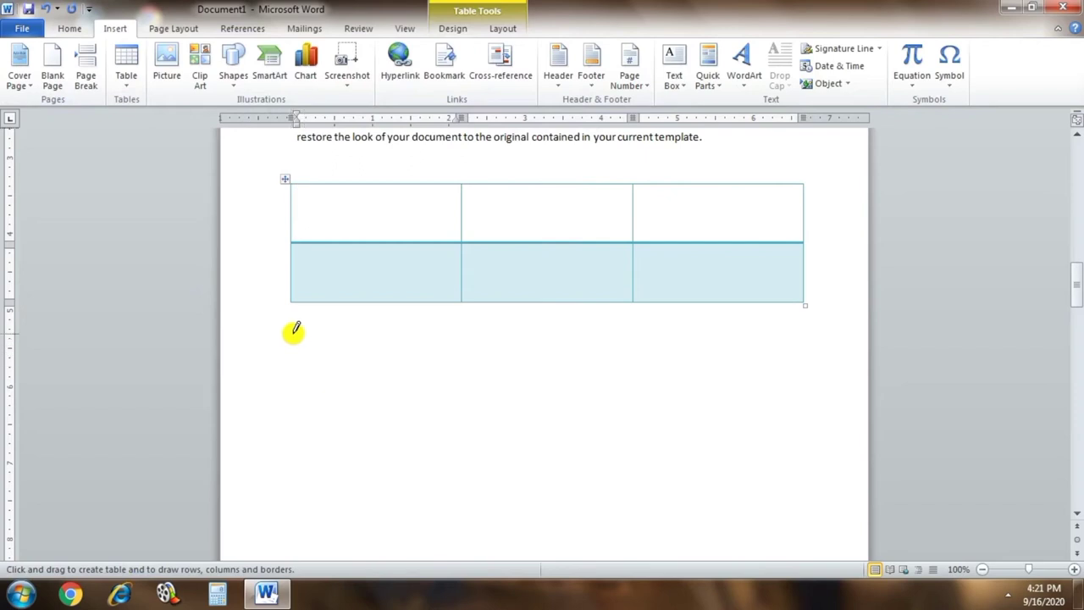
{"action": "mouse_move", "coordinate": [295, 331]}
{"action": "left_mouse_down"}
{"action": "mouse_move", "coordinate": [442, 404]}
{"action": "mouse_move", "coordinate": [803, 492]}
{"action": "left_mouse_up"}
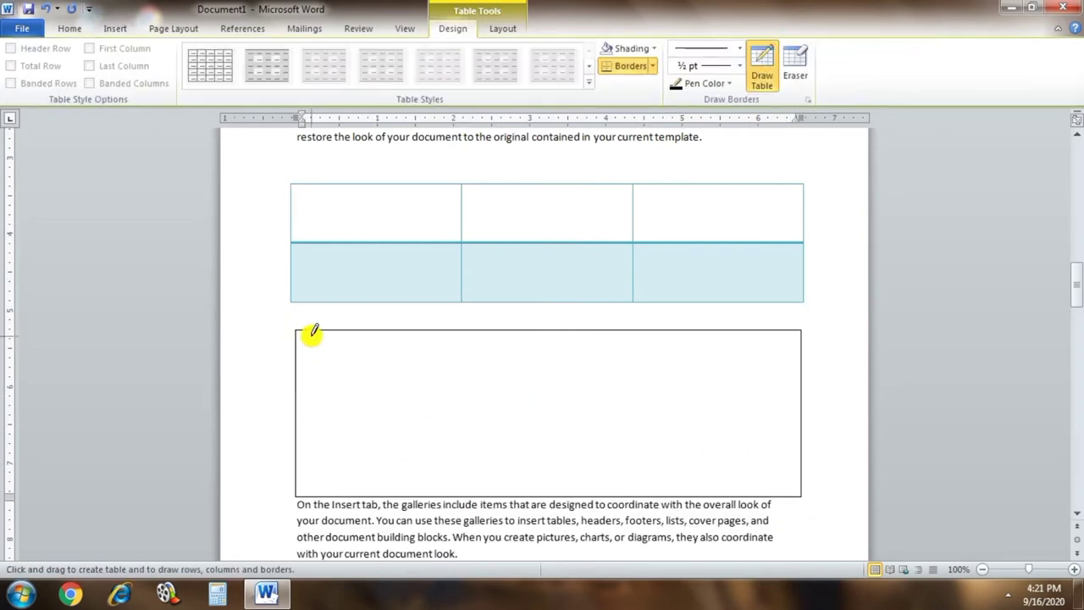
{"action": "left_click_drag", "start_coordinate": [339, 331], "coordinate": [338, 496]}
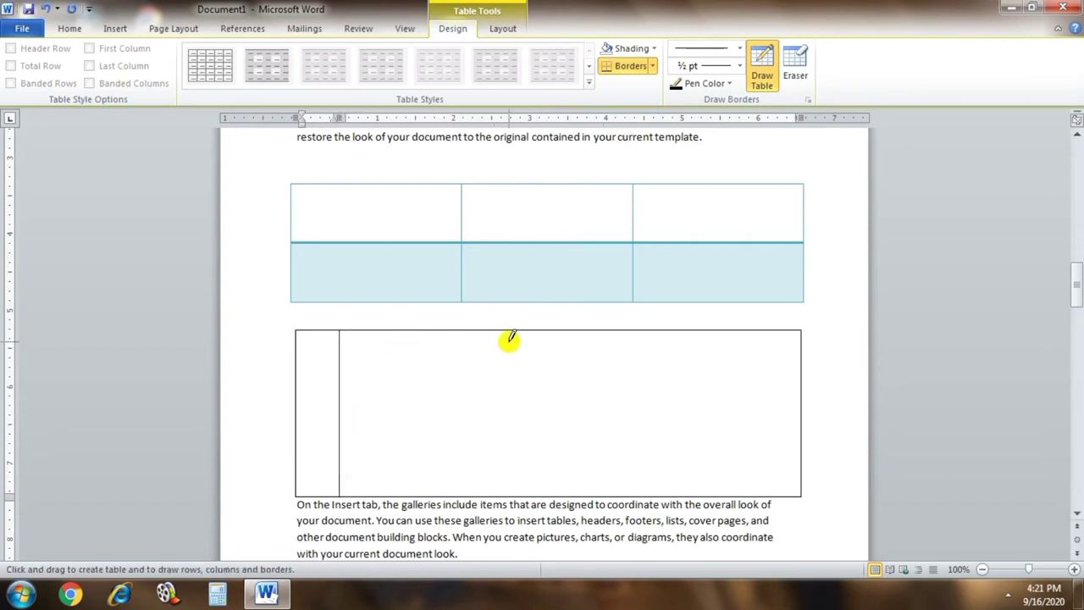
{"action": "left_click_drag", "start_coordinate": [534, 331], "coordinate": [539, 476]}
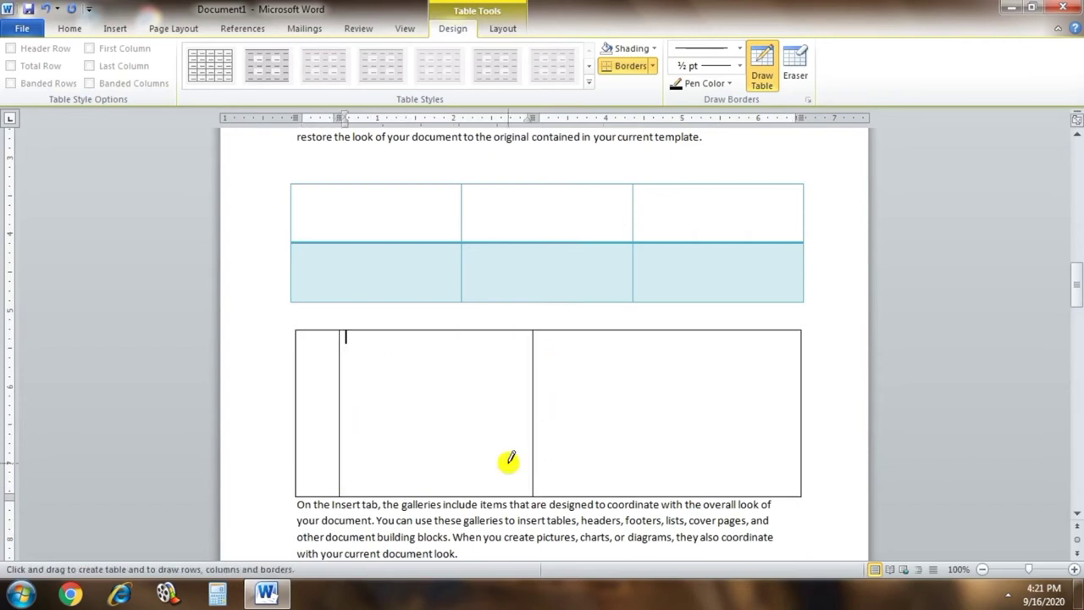
{"action": "left_click_drag", "start_coordinate": [298, 415], "coordinate": [781, 416]}
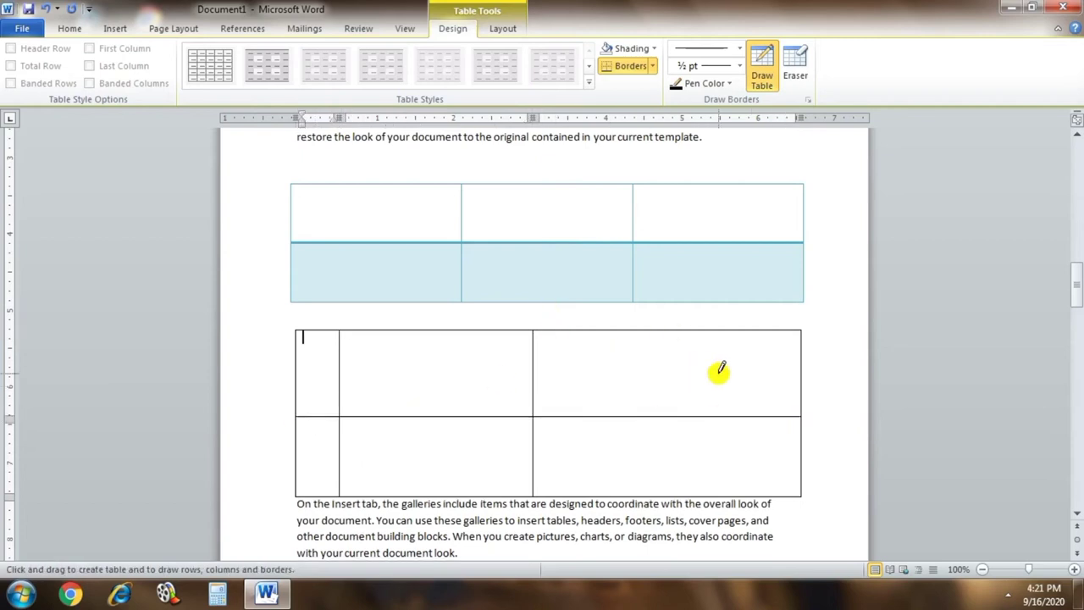
{"action": "left_click", "coordinate": [115, 28]}
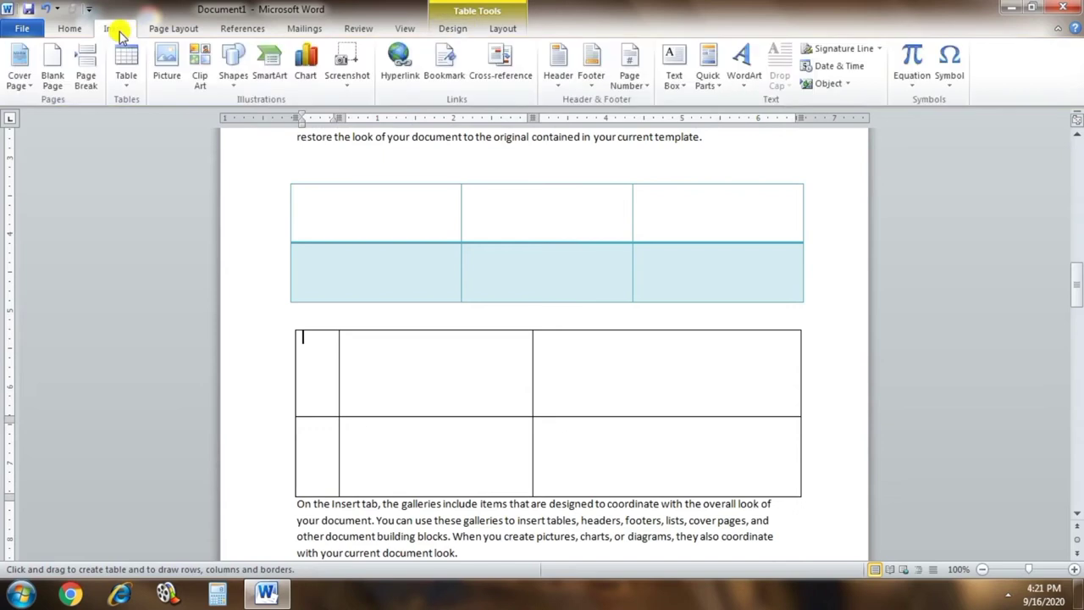
{"action": "left_click", "coordinate": [139, 88]}
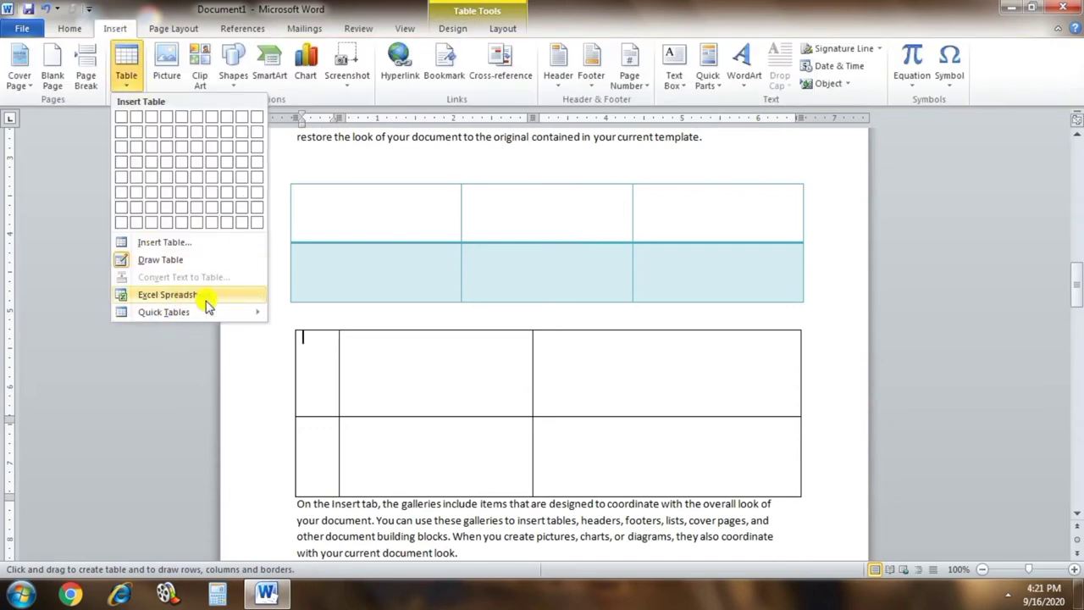
- Insert the Calendar 2 quick table showing May below the blue-banded table
{"action": "mouse_move", "coordinate": [179, 312]}
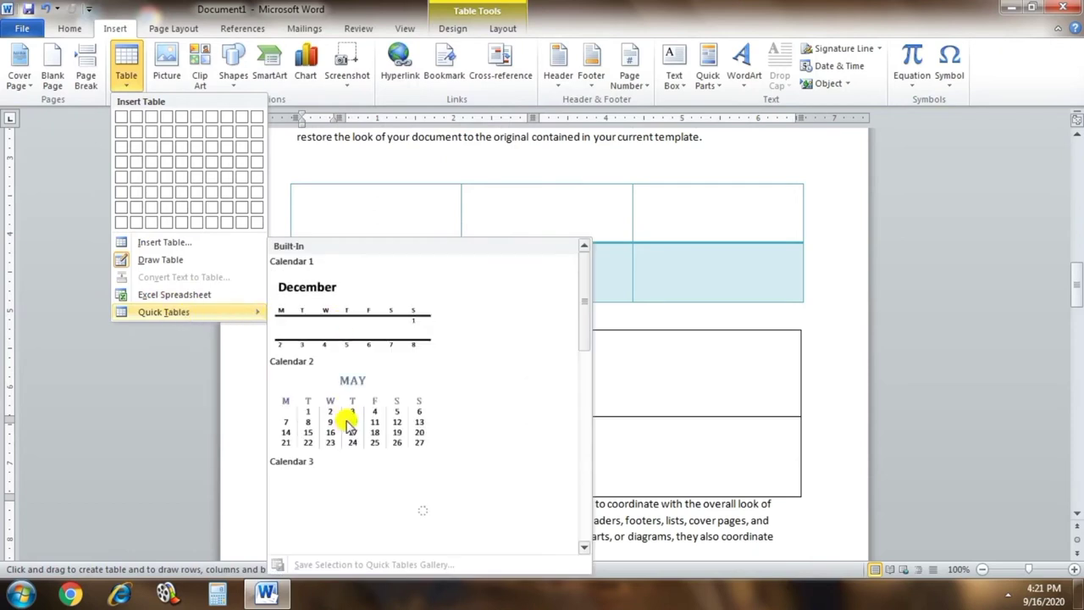
{"action": "left_click", "coordinate": [350, 414]}
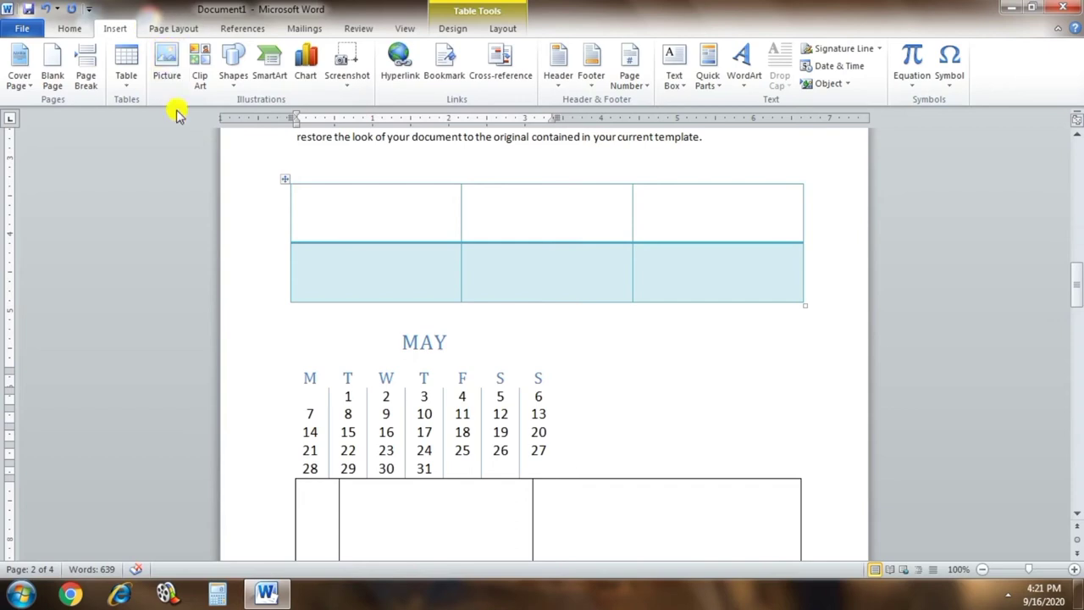
- Type headers Name, Book, Total Pages, then a row with the reader's name, Motivational Story, 500
{"action": "left_click", "coordinate": [356, 214]}
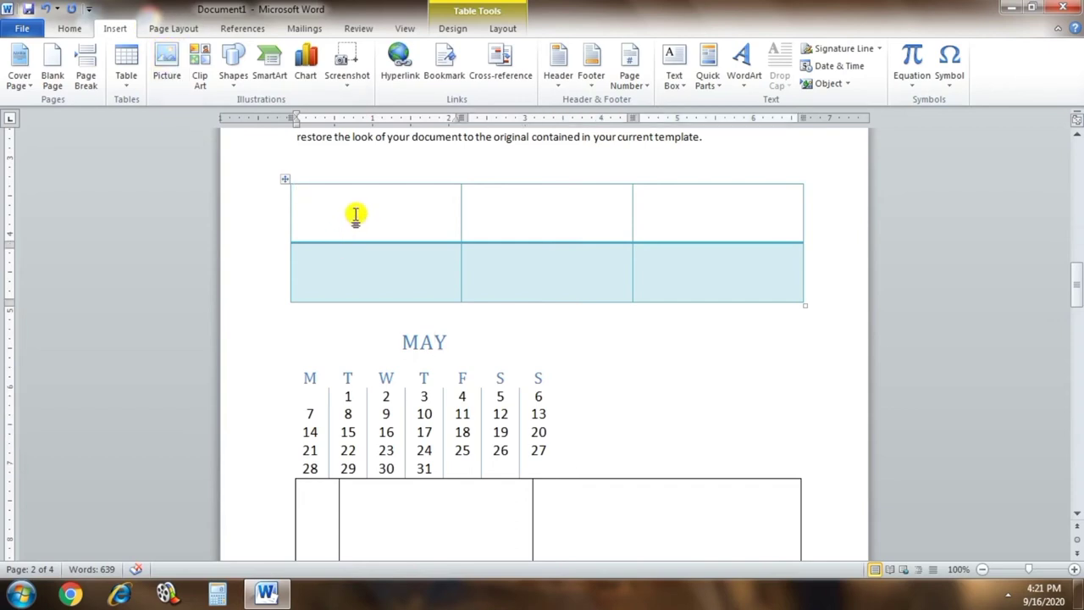
{"action": "type", "text": "M"}
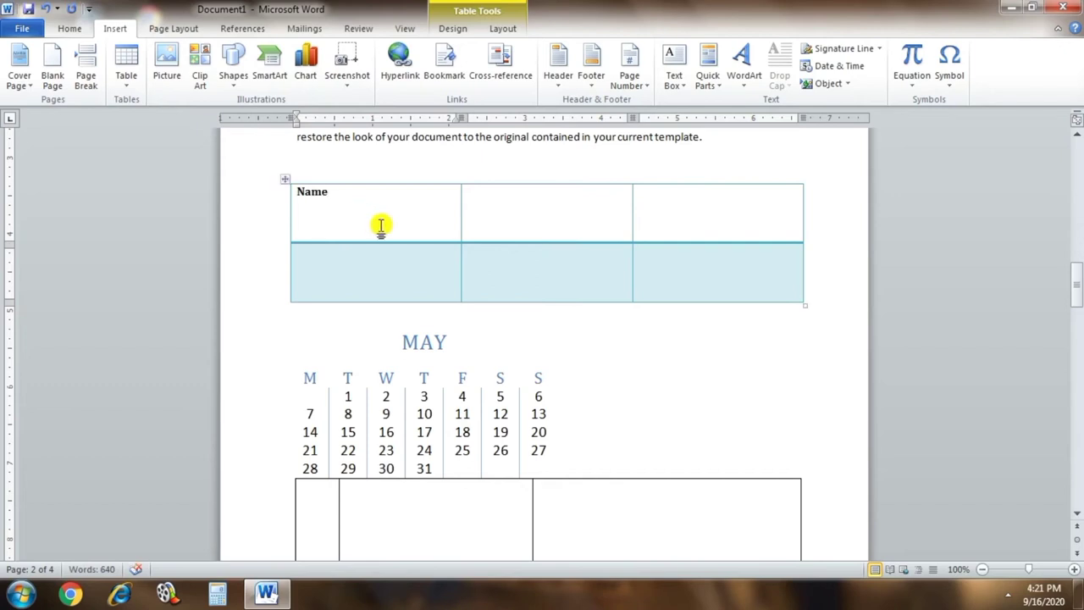
{"action": "key", "text": "Tab"}
{"action": "type", "text": "B"}
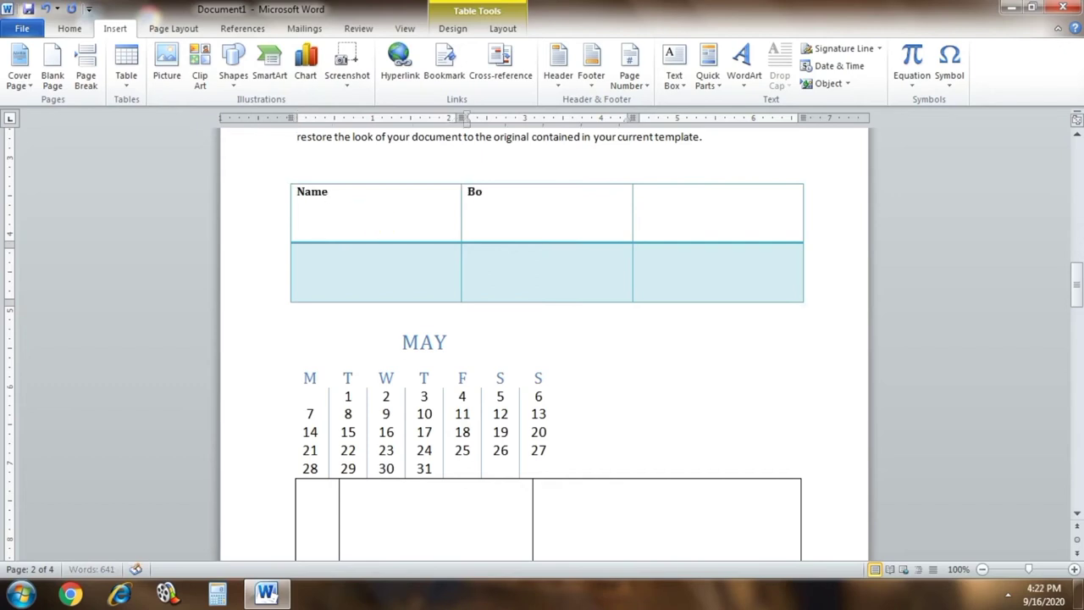
{"action": "key", "text": "Tab"}
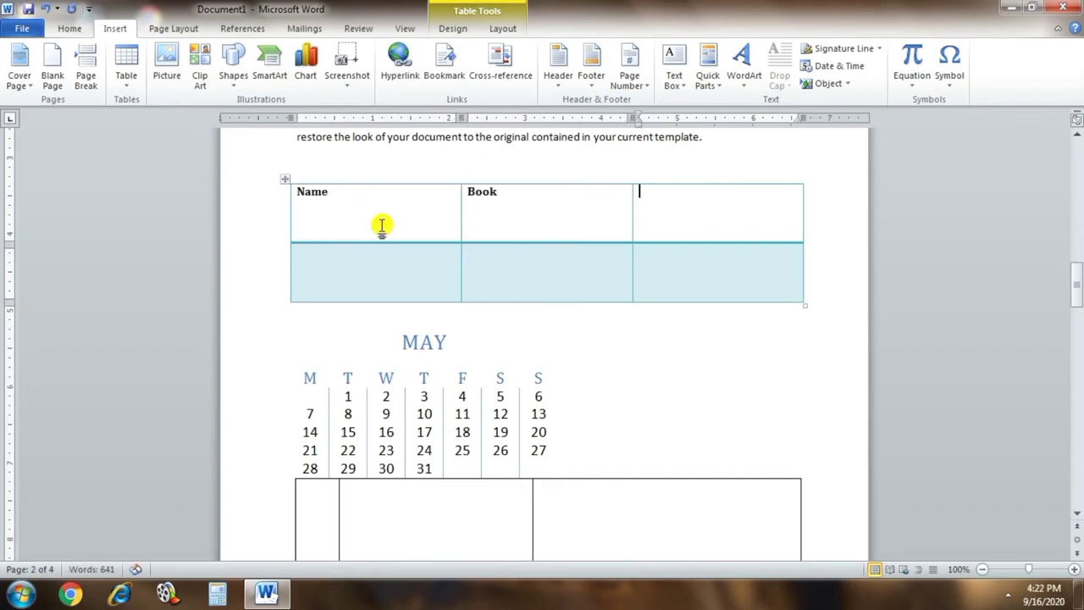
{"action": "type", "text": "Total Pages"}
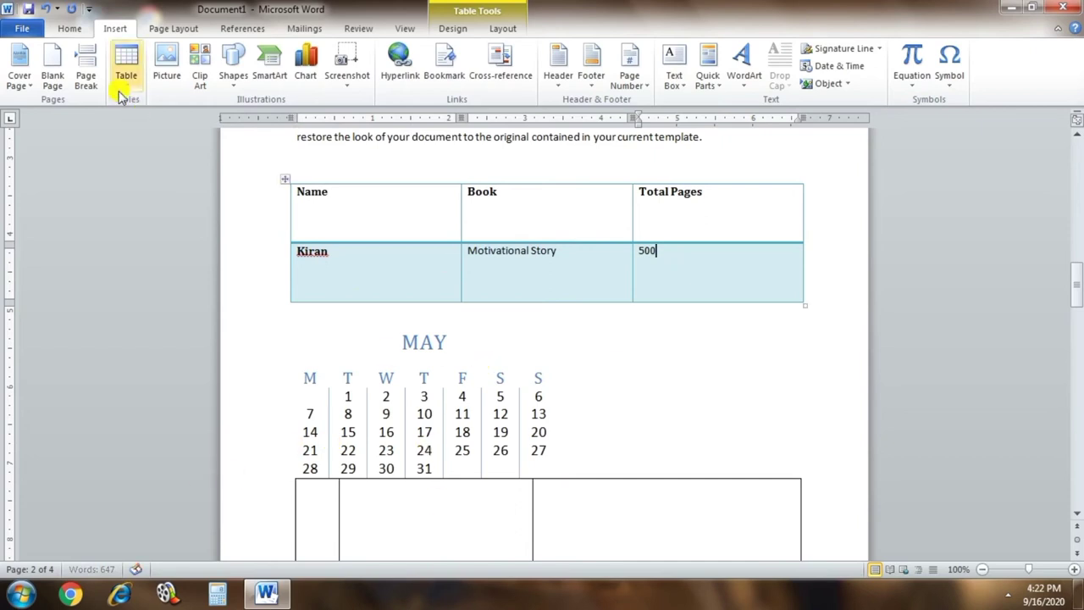
{"action": "scroll", "coordinate": [537, 382], "scroll_direction": "down", "scroll_amount": 3}
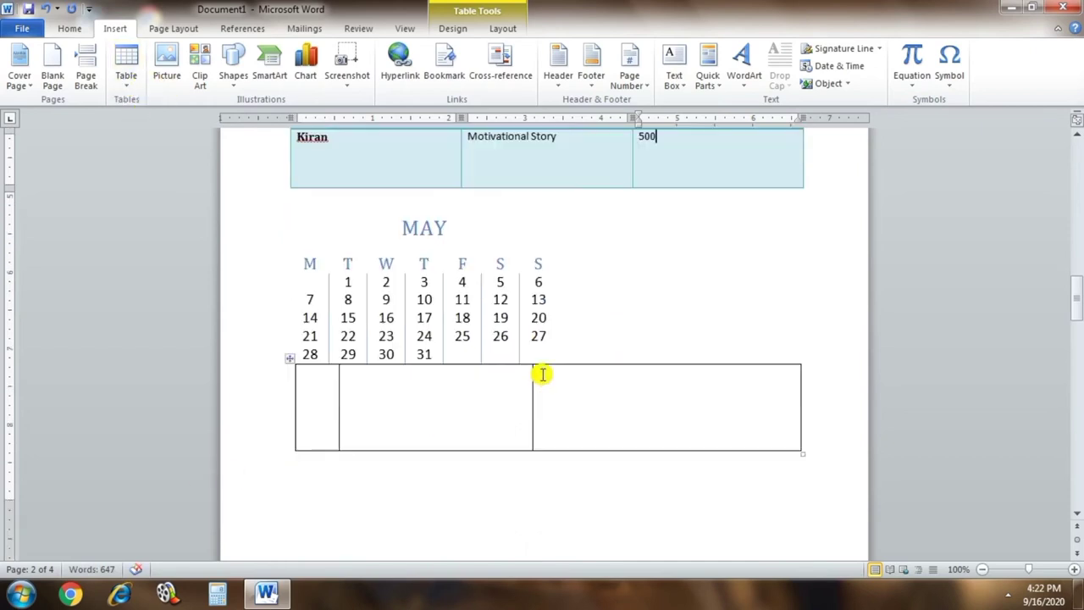
- Insert the Jellyfish sample picture into the lower table's second cell
{"action": "left_click", "coordinate": [384, 404]}
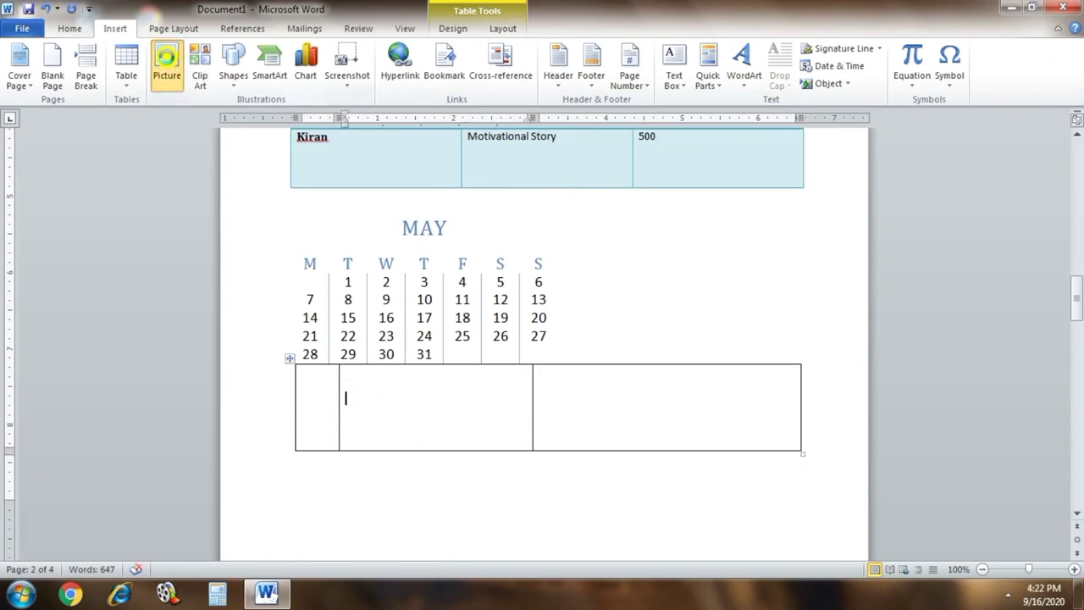
{"action": "left_click", "coordinate": [166, 59]}
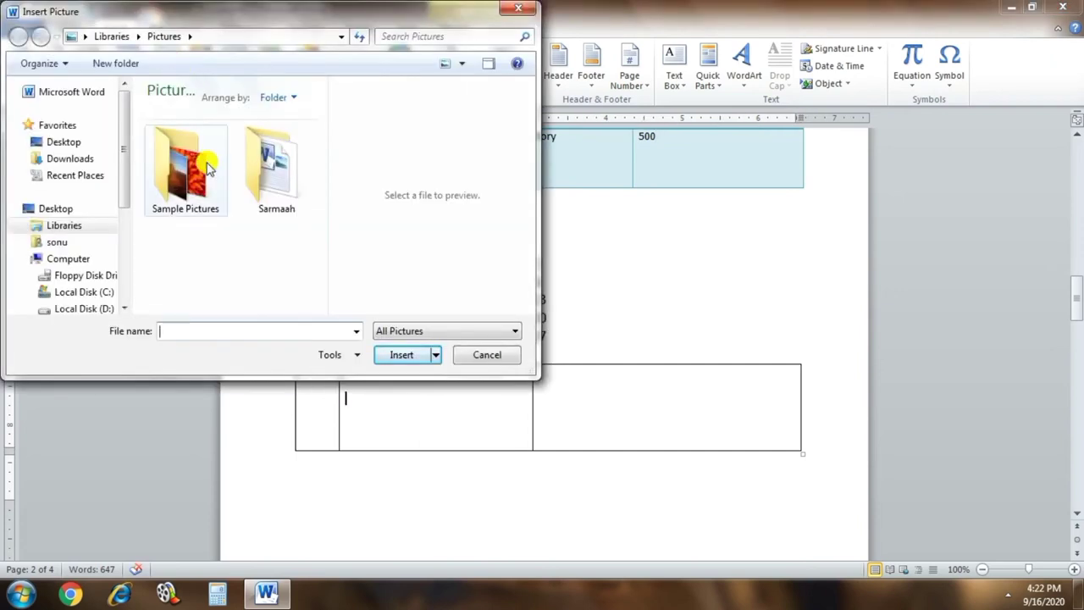
{"action": "double_click", "coordinate": [202, 169]}
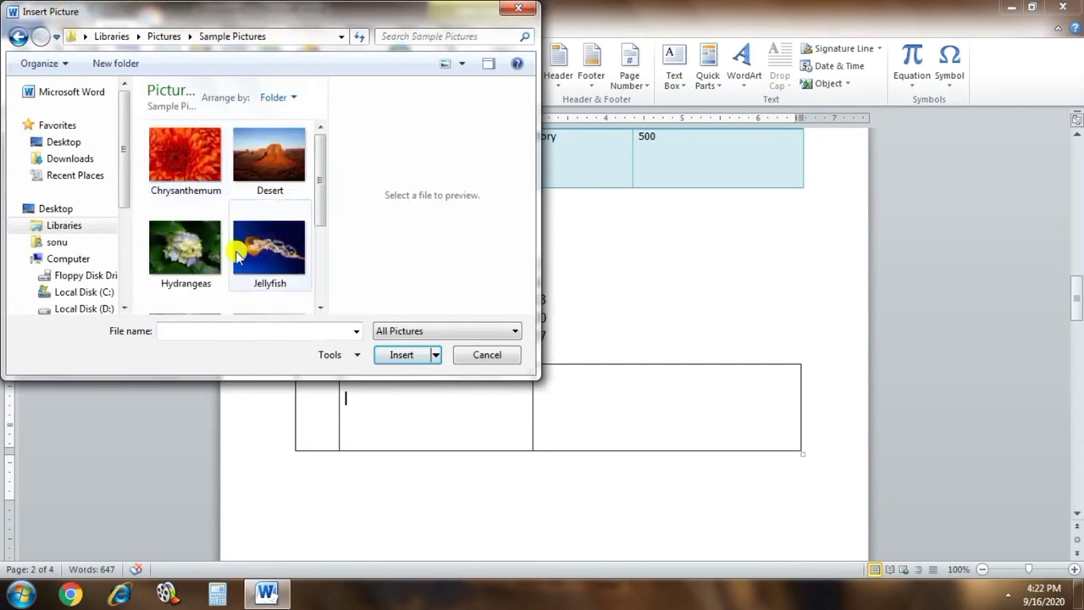
{"action": "left_click", "coordinate": [296, 246]}
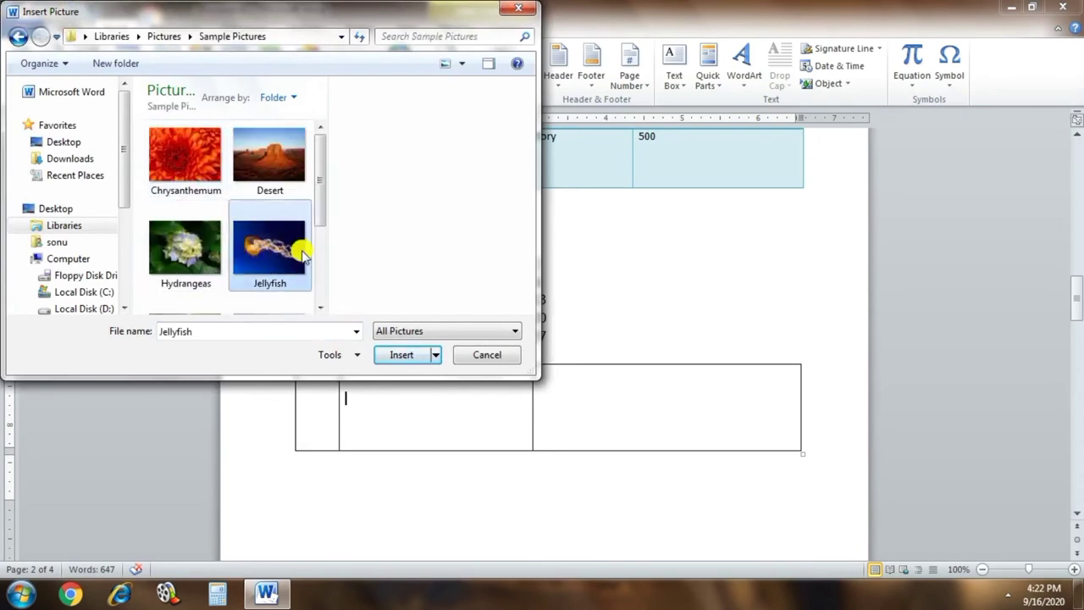
{"action": "left_click", "coordinate": [401, 354]}
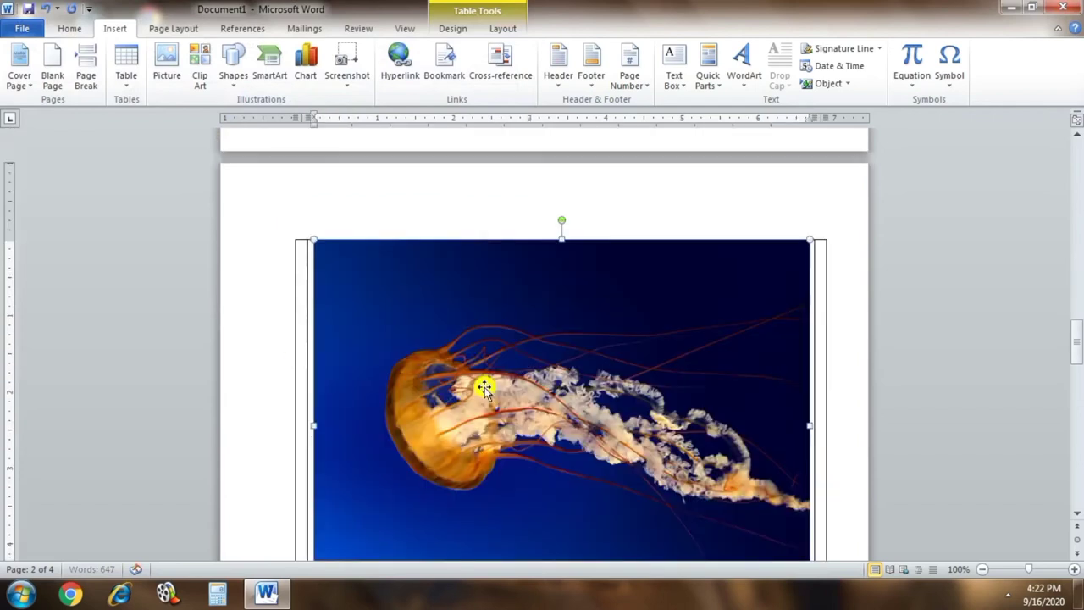
- Resize the jellyfish picture to about 2.06 inches wide by 1.92 inches high
{"action": "scroll", "coordinate": [715, 351], "scroll_direction": "down", "scroll_amount": 2}
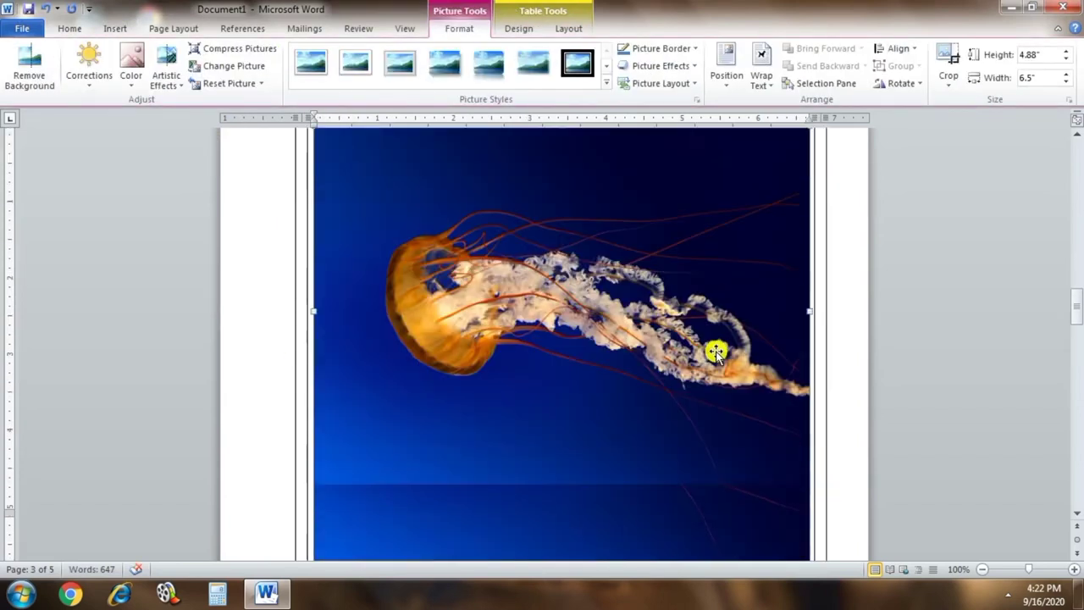
{"action": "scroll", "coordinate": [715, 351], "scroll_direction": "down", "scroll_amount": 2}
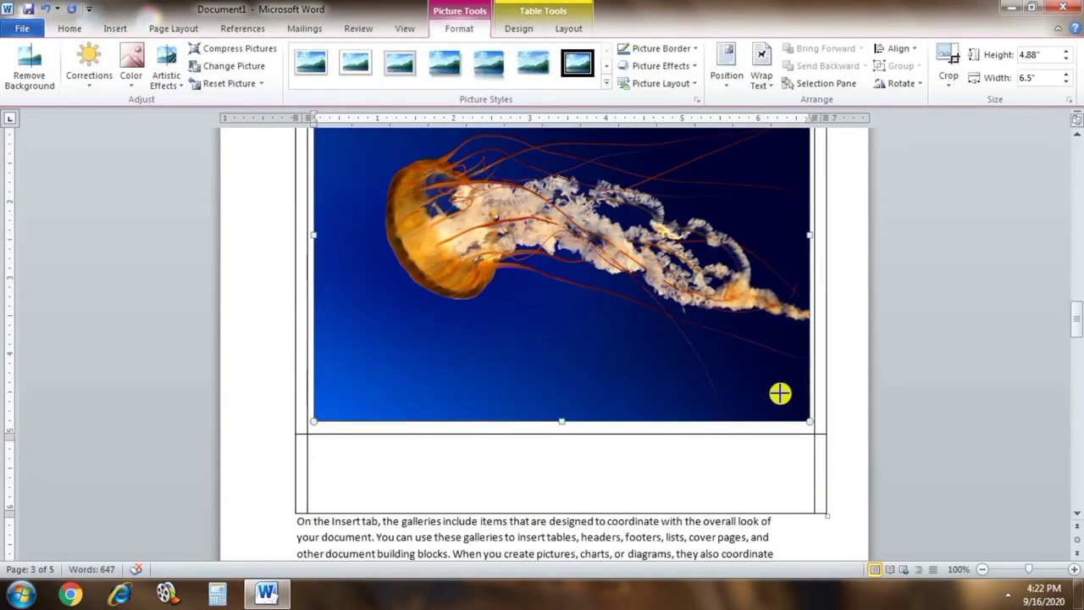
{"action": "mouse_move", "coordinate": [624, 203]}
{"action": "left_mouse_down"}
{"action": "mouse_move", "coordinate": [593, 175]}
{"action": "mouse_move", "coordinate": [542, 212]}
{"action": "left_mouse_up"}
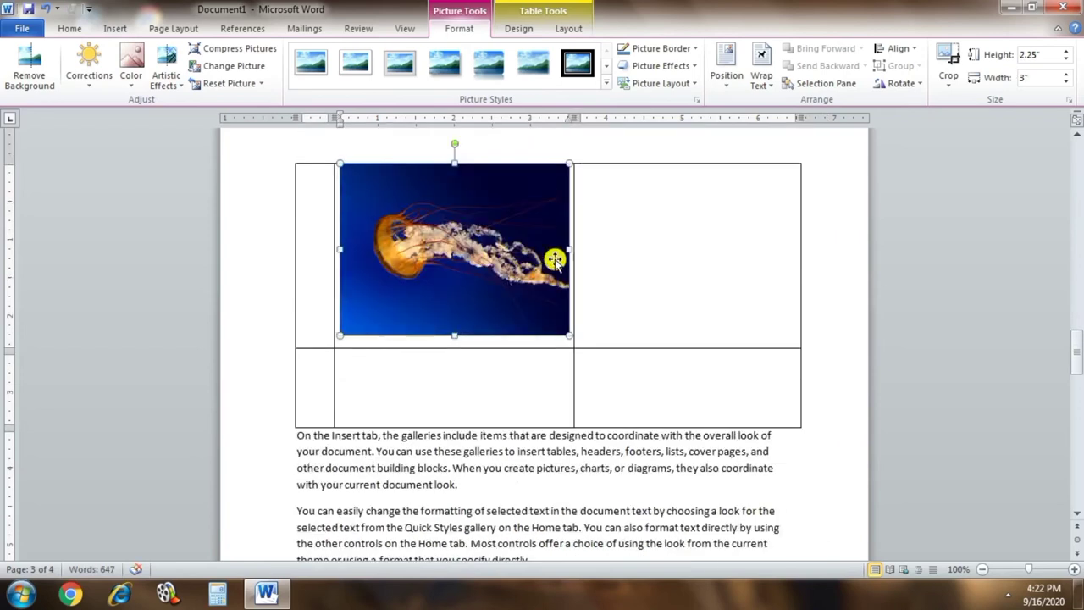
{"action": "left_click_drag", "start_coordinate": [568, 250], "coordinate": [478, 182]}
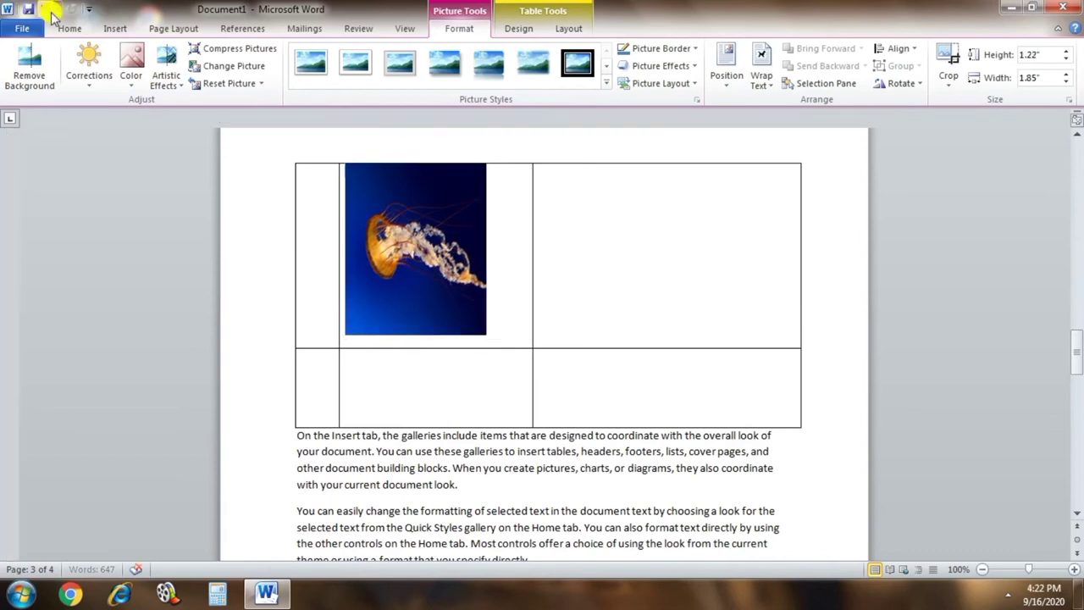
{"action": "left_click_drag", "start_coordinate": [417, 336], "coordinate": [416, 310]}
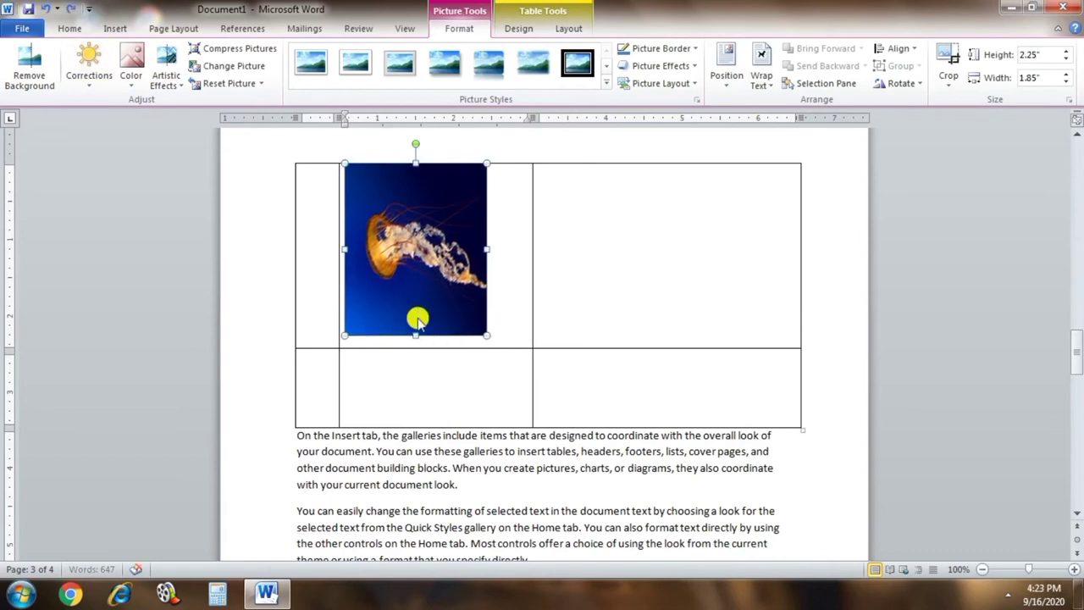
{"action": "left_click_drag", "start_coordinate": [486, 238], "coordinate": [503, 239]}
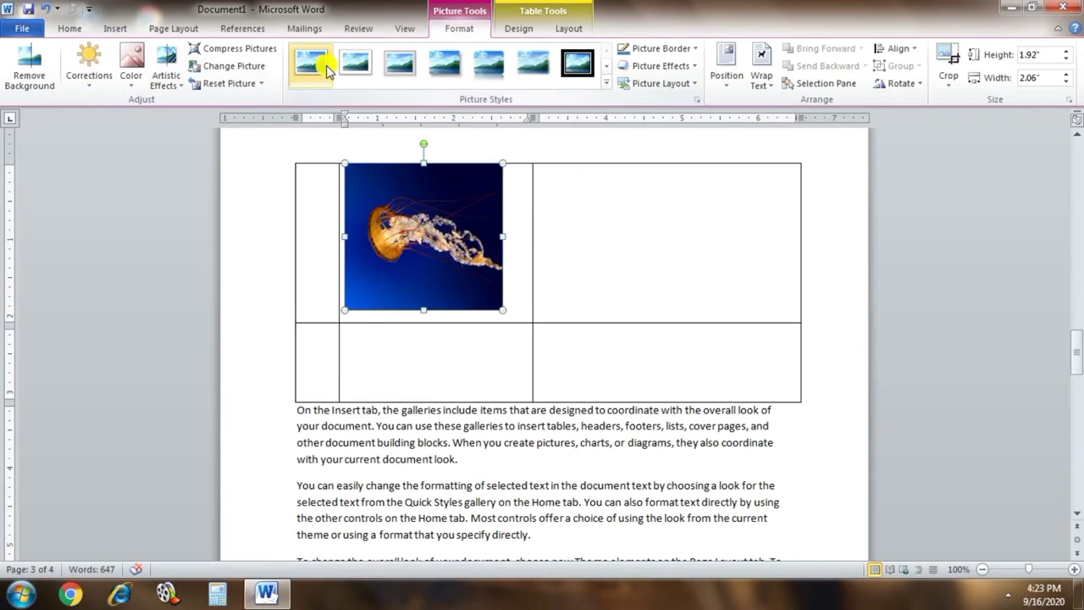
- Apply the oval framed picture style with reflection to the jellyfish and recolour it red
{"action": "left_click", "coordinate": [354, 63]}
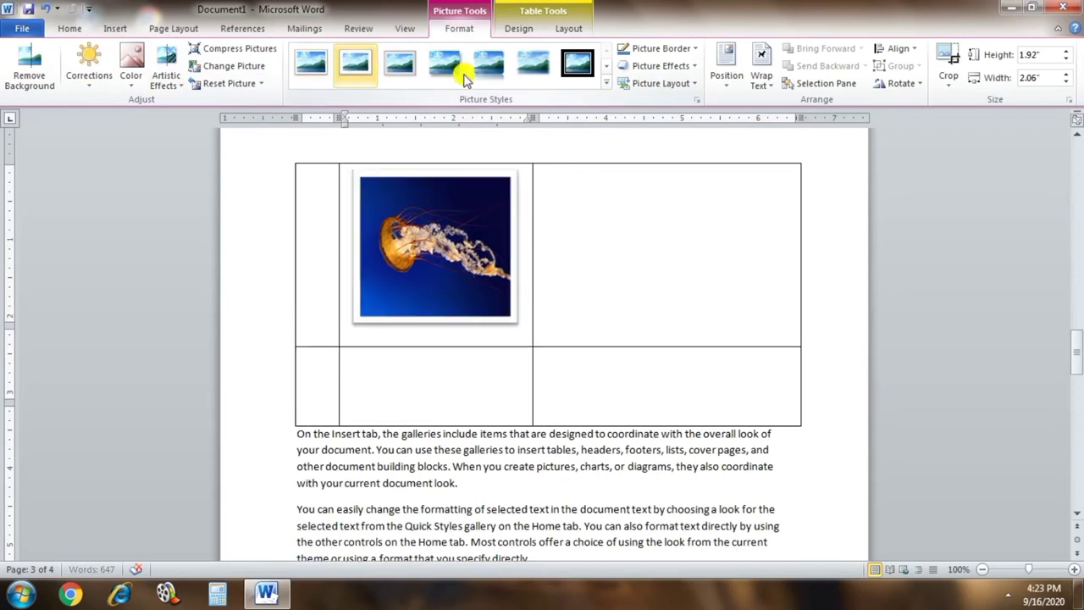
{"action": "left_click", "coordinate": [605, 84]}
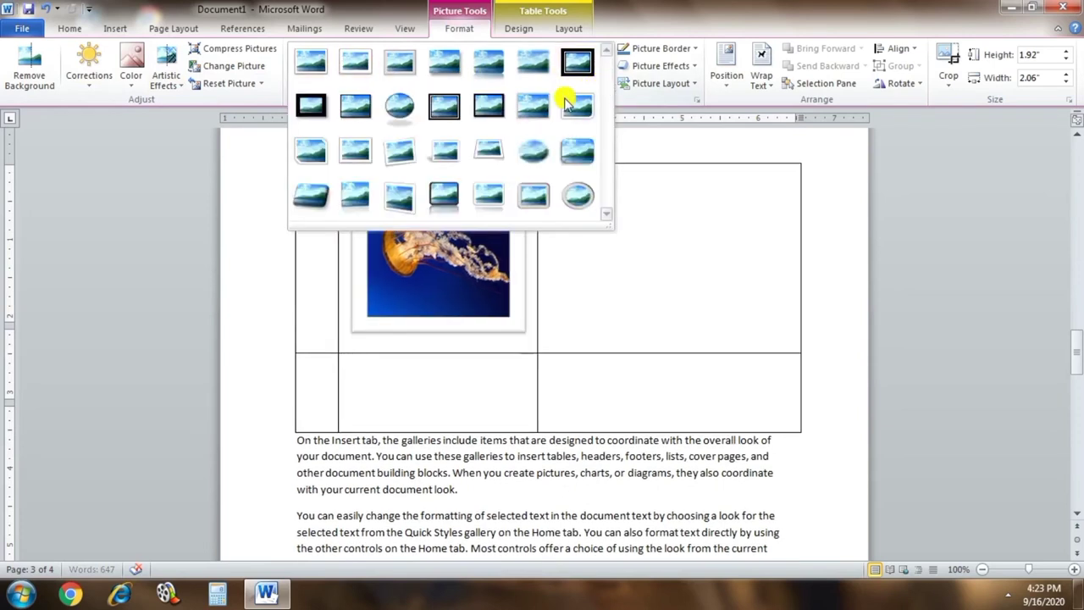
{"action": "left_click", "coordinate": [401, 108]}
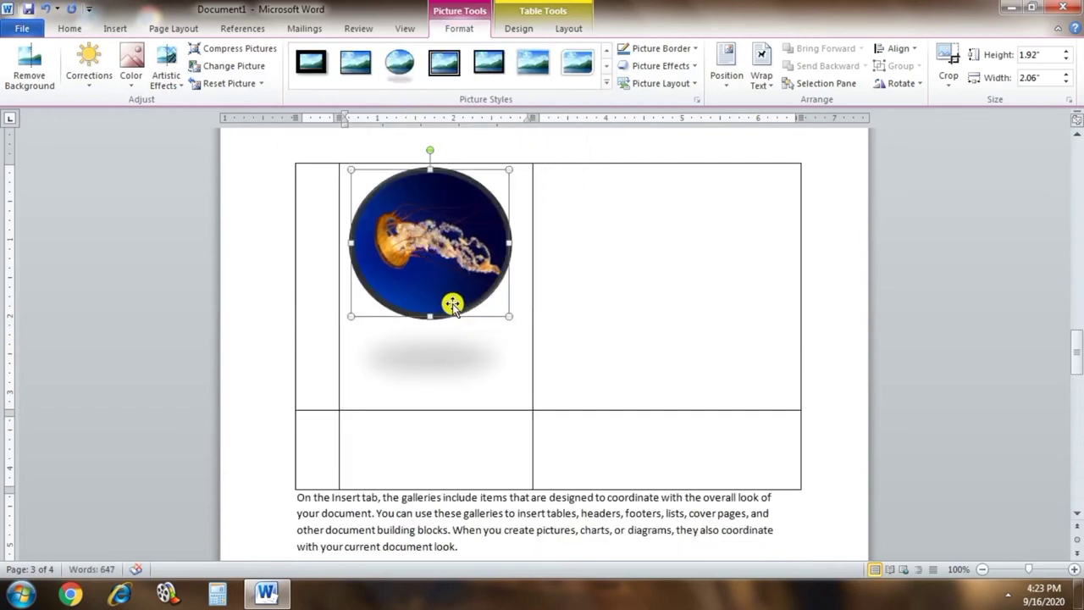
{"action": "left_click", "coordinate": [130, 69]}
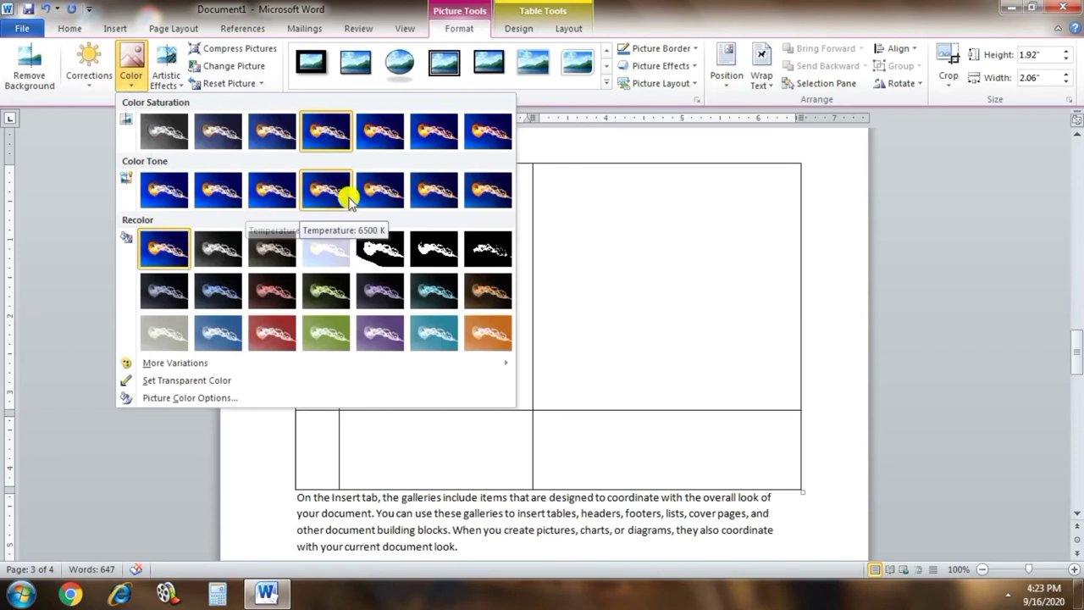
{"action": "key", "text": "Escape"}
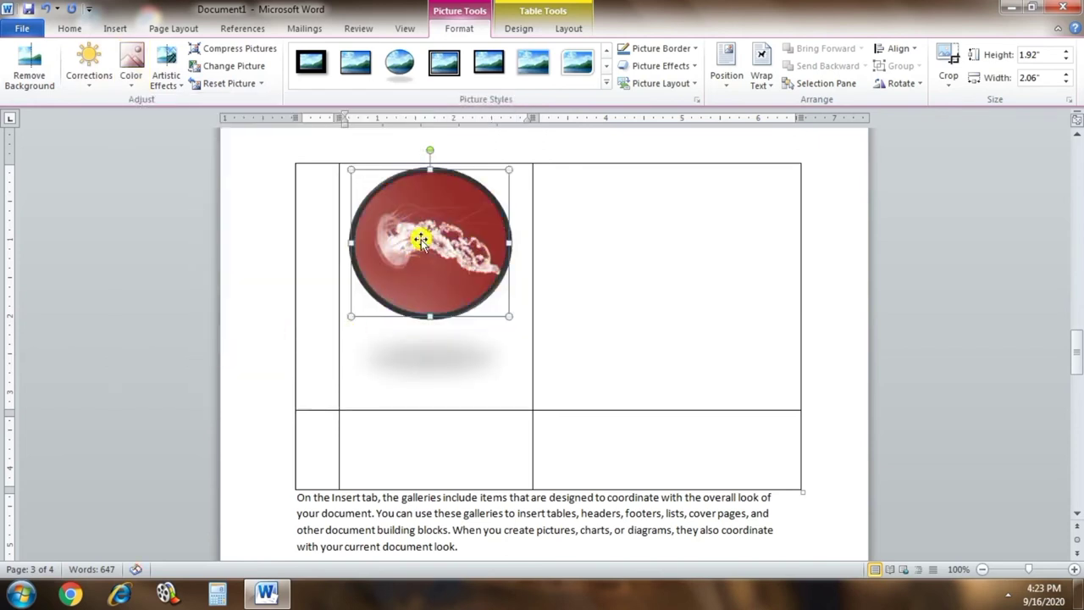
- Start background removal on the jellyfish picture and mark extra surrounding areas for removal
{"action": "left_click", "coordinate": [38, 84]}
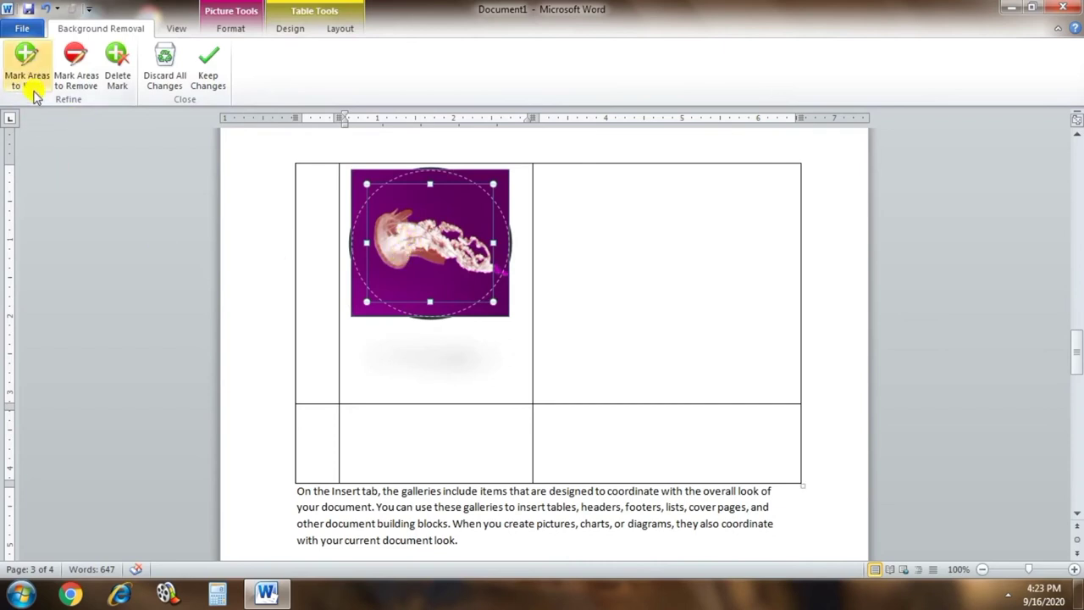
{"action": "left_click", "coordinate": [81, 89]}
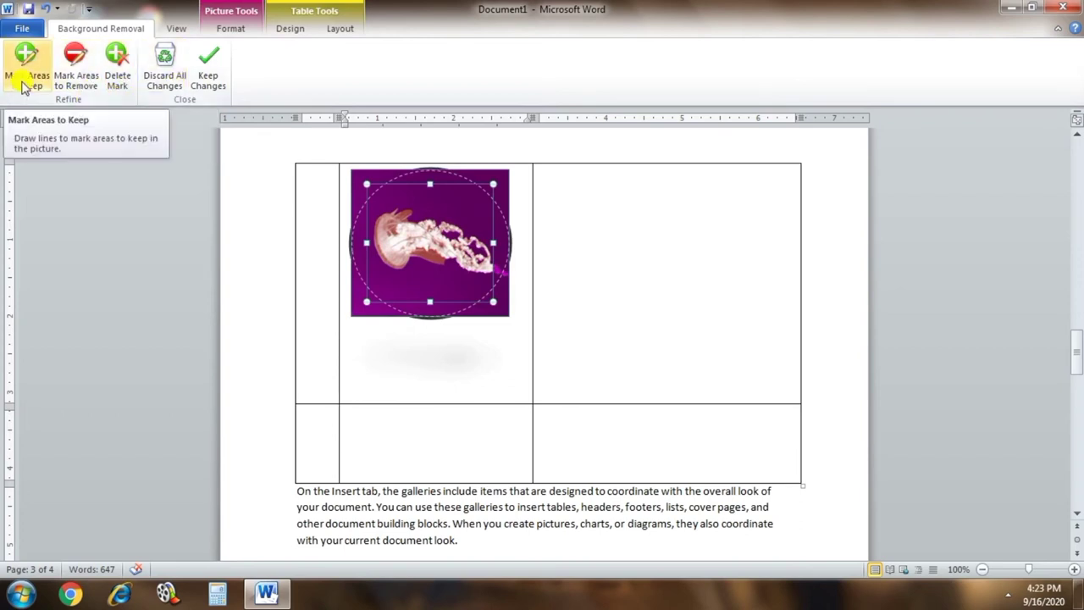
{"action": "left_click", "coordinate": [83, 83]}
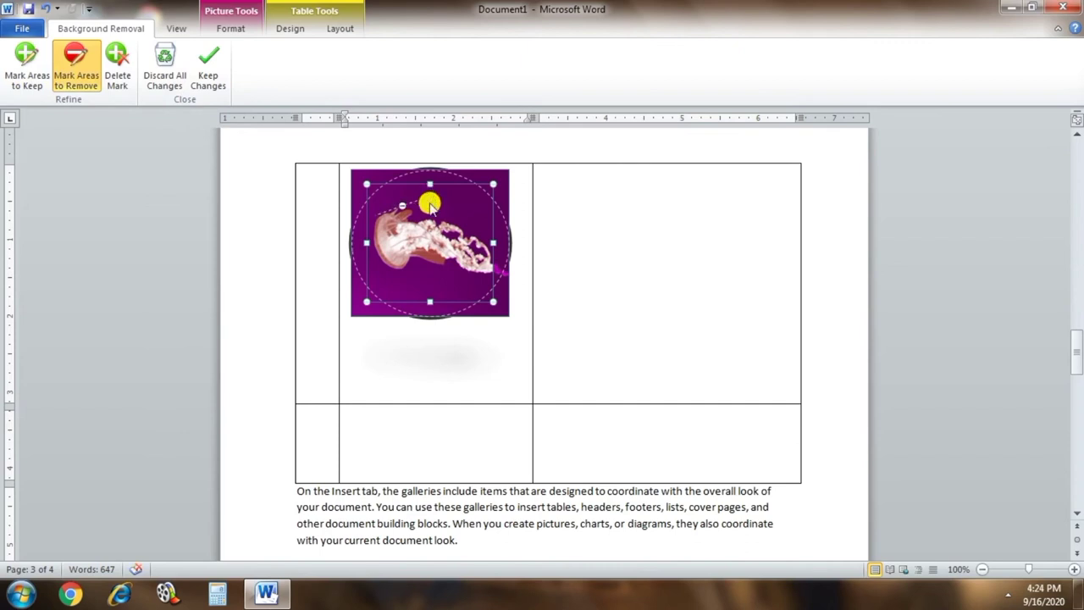
{"action": "left_click_drag", "start_coordinate": [440, 207], "coordinate": [491, 275]}
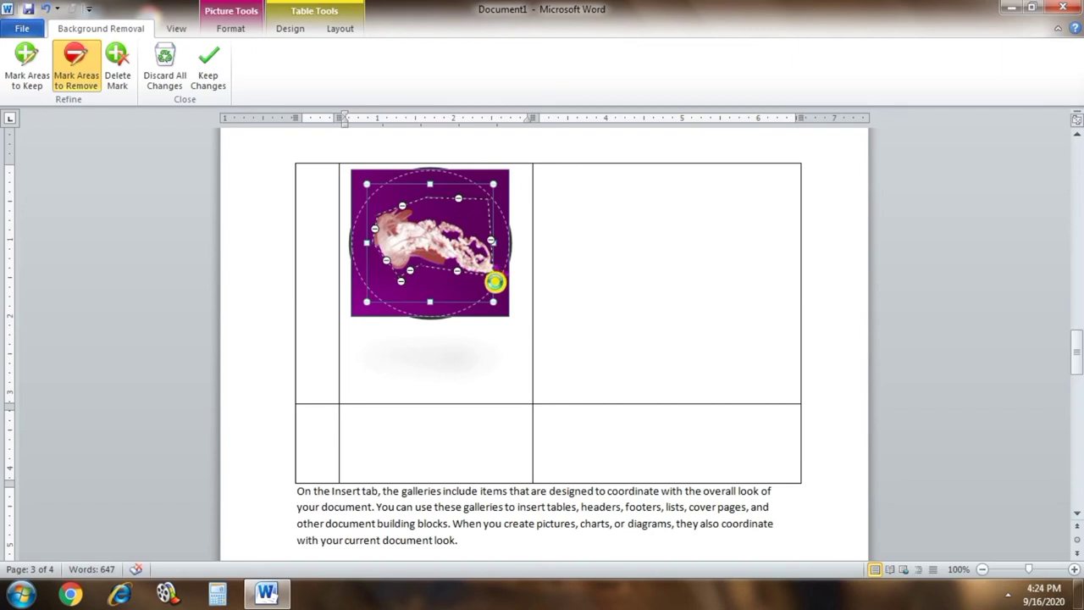
- Keep the background removal, recolour the picture Aqua, Accent color 5 Light, and add an artistic effect
{"action": "left_click", "coordinate": [212, 81]}
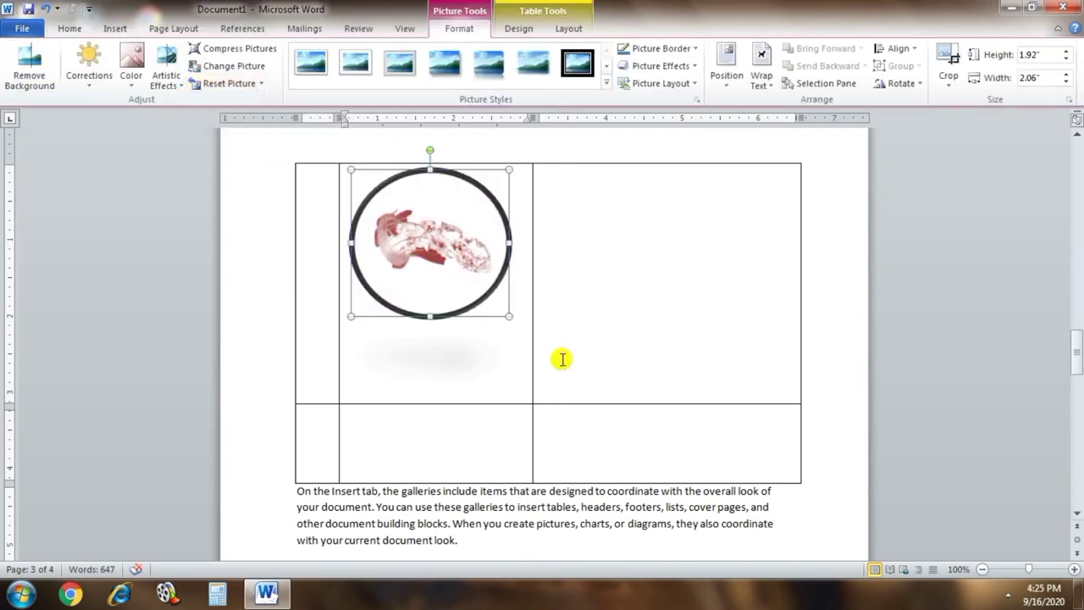
{"action": "left_click", "coordinate": [130, 76]}
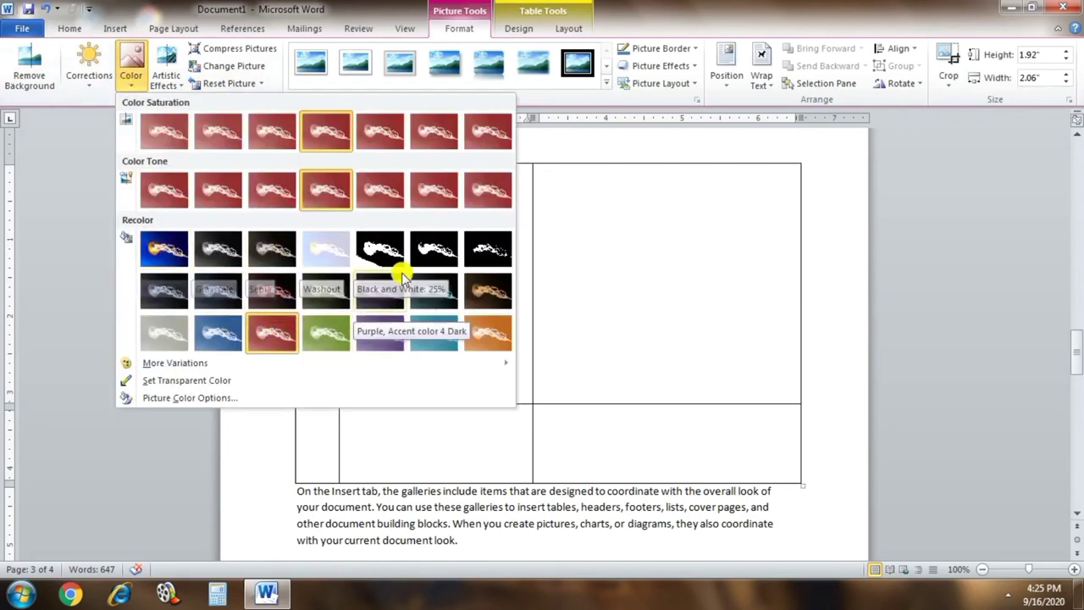
{"action": "left_click", "coordinate": [432, 336]}
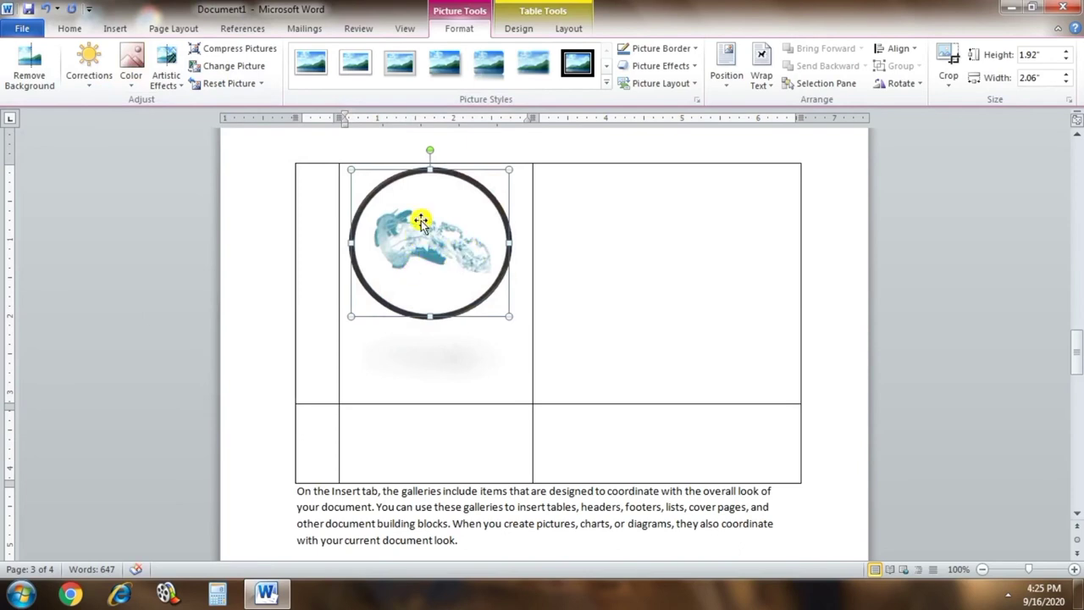
{"action": "left_click", "coordinate": [166, 76]}
{"action": "left_click", "coordinate": [281, 285]}
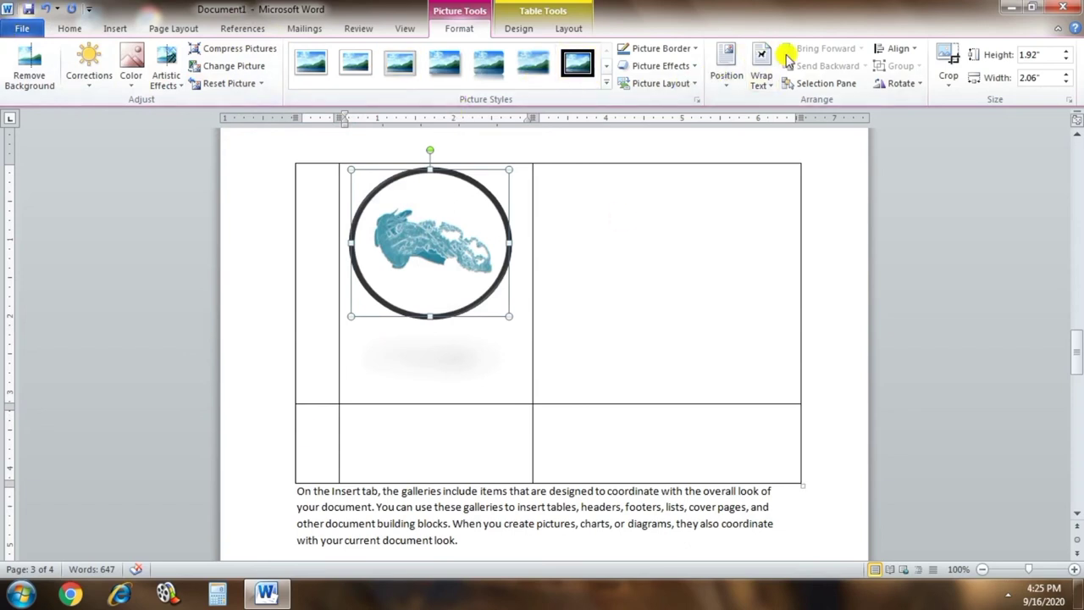
{"action": "left_click", "coordinate": [949, 84]}
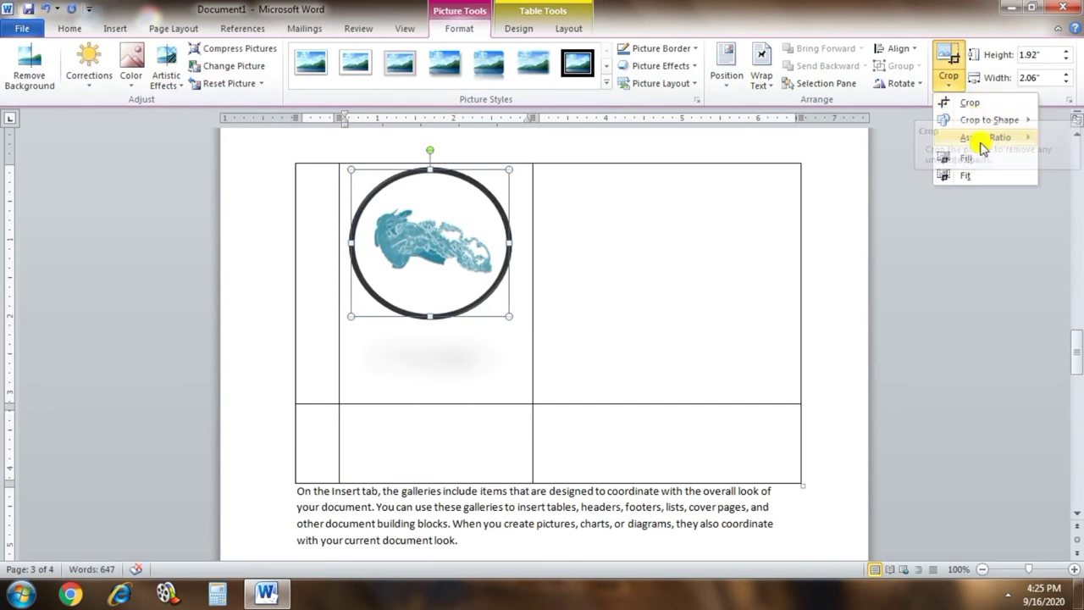
- Put a computer clip art found by searching 'pc' in the right table cell and widen it to 2.42 inches
{"action": "left_click", "coordinate": [112, 28]}
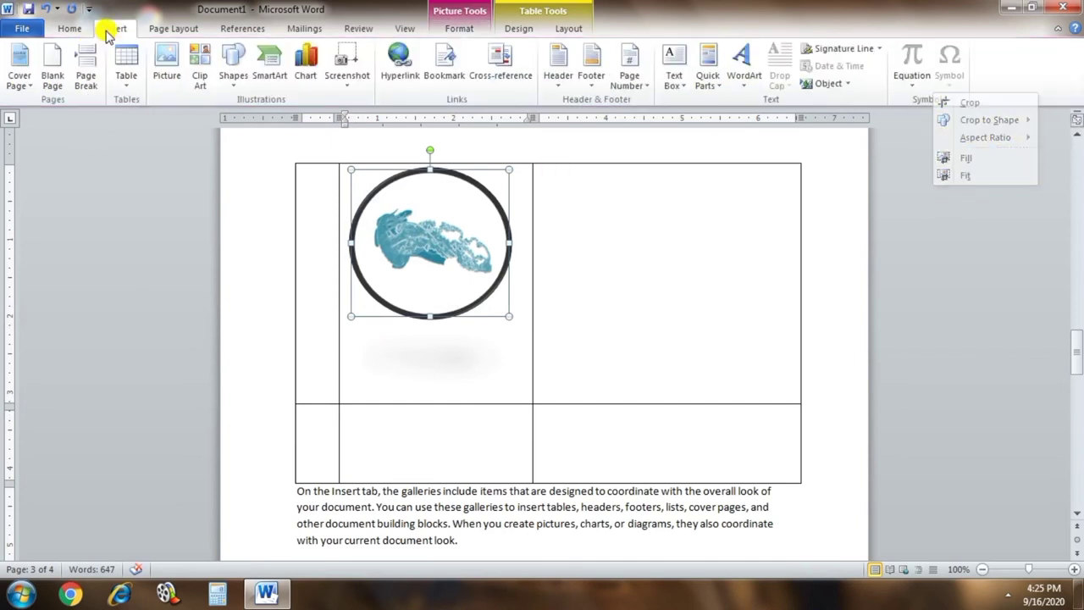
{"action": "scroll", "coordinate": [566, 186], "scroll_direction": "up", "scroll_amount": 5}
{"action": "left_click", "coordinate": [565, 186]}
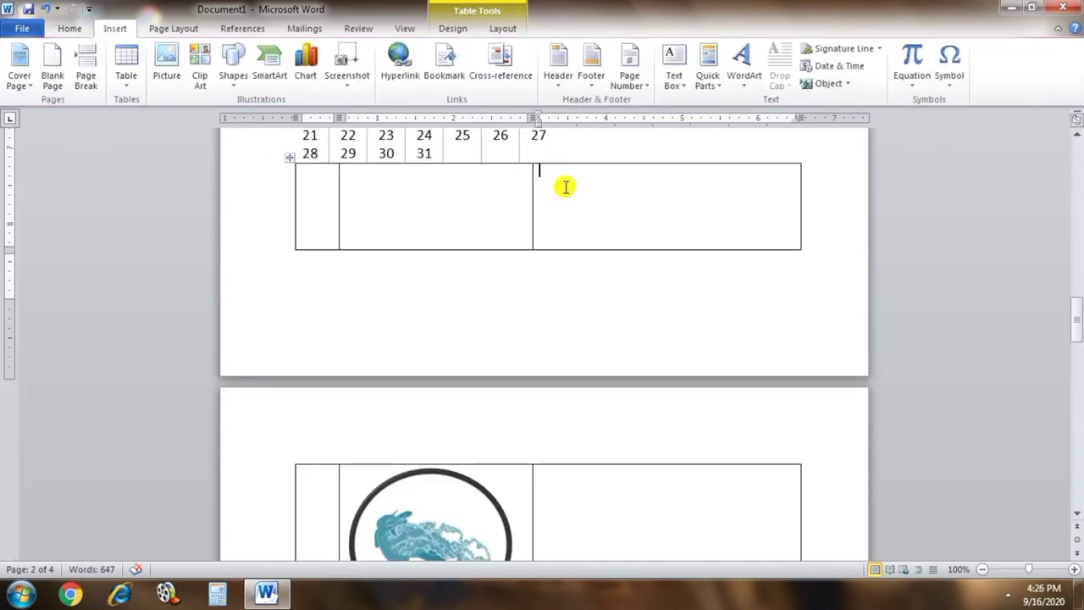
{"action": "left_click", "coordinate": [208, 64]}
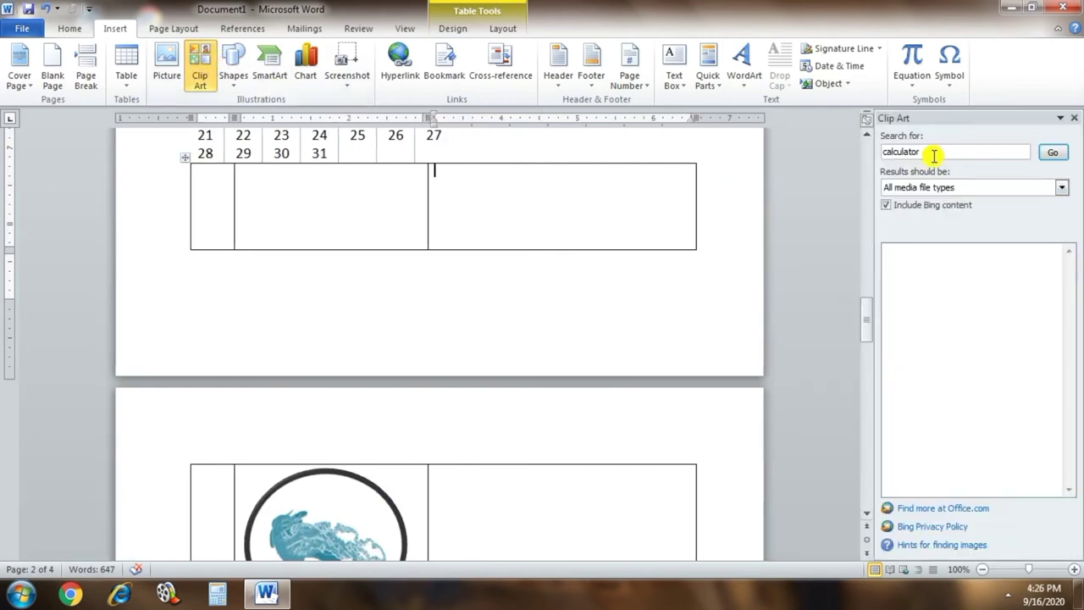
{"action": "left_click_drag", "start_coordinate": [934, 155], "coordinate": [888, 160]}
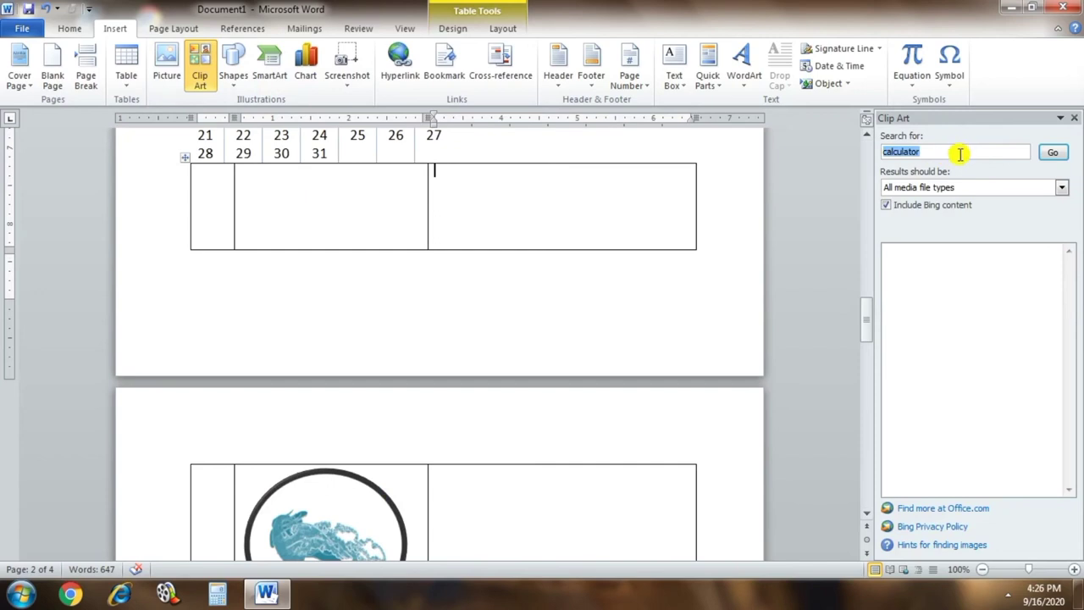
{"action": "type", "text": "pc"}
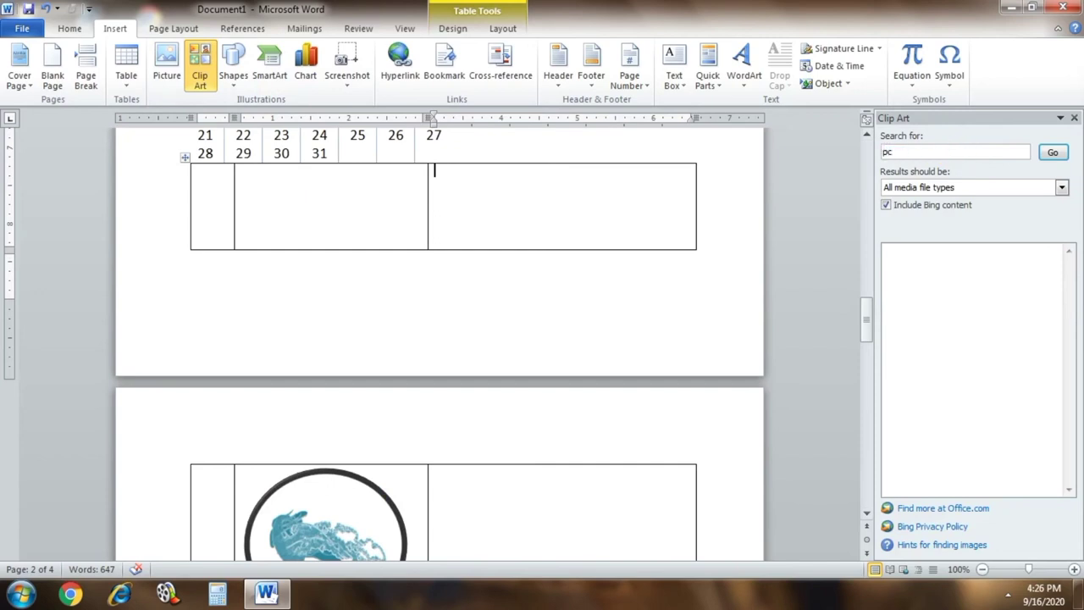
{"action": "left_click", "coordinate": [1051, 154]}
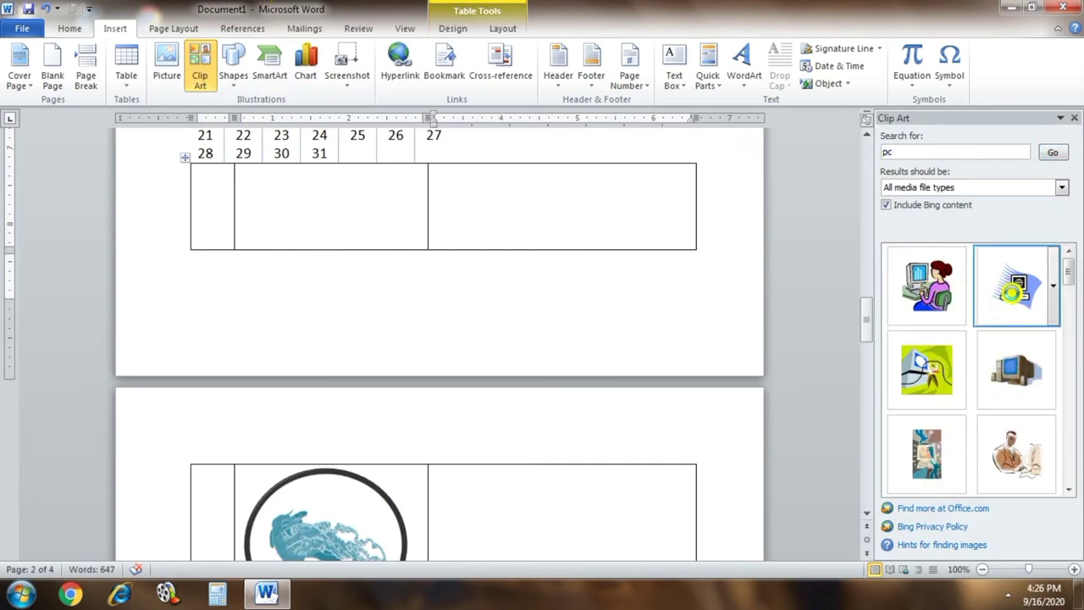
{"action": "left_click", "coordinate": [1012, 290]}
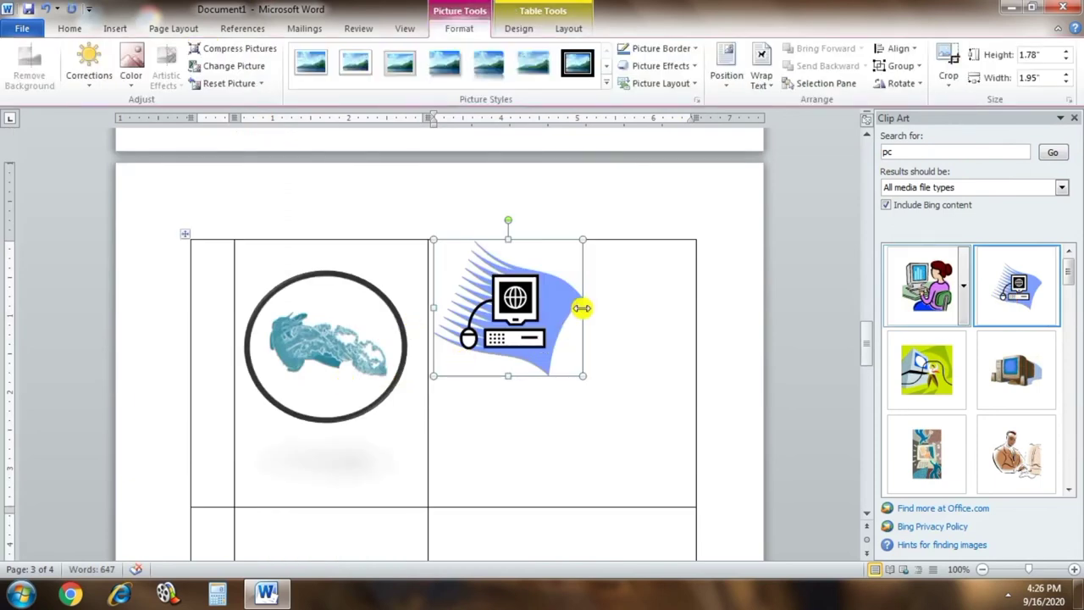
{"action": "left_click_drag", "start_coordinate": [581, 309], "coordinate": [650, 308]}
- Deselect the clip art, then briefly open and close the page 2 header
{"action": "left_click", "coordinate": [611, 347]}
{"action": "scroll", "coordinate": [580, 213], "scroll_direction": "up", "scroll_amount": 5}
{"action": "scroll", "coordinate": [578, 213], "scroll_direction": "up", "scroll_amount": 10}
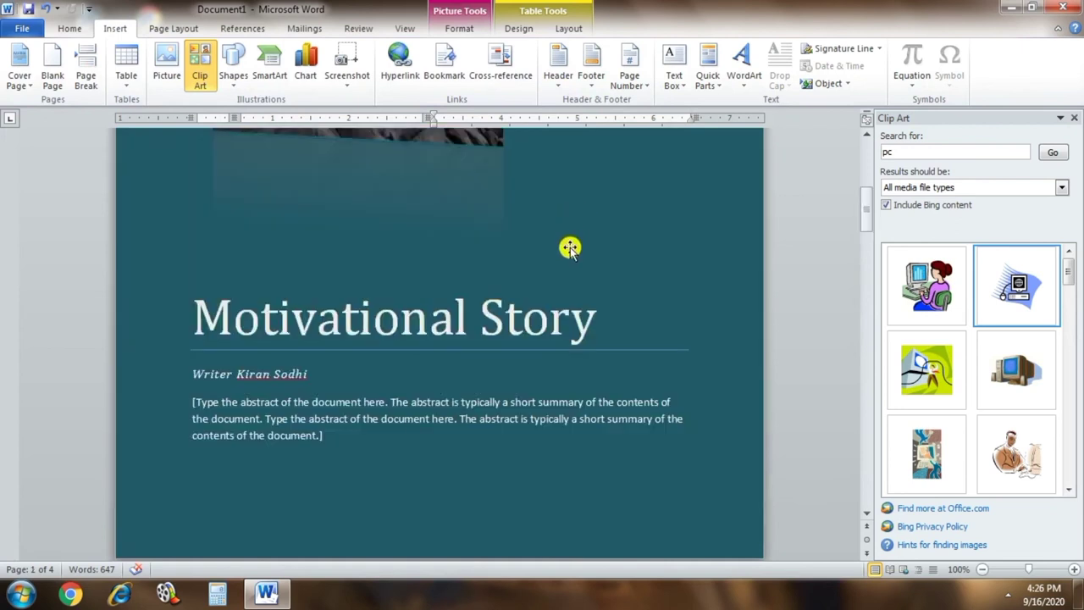
{"action": "scroll", "coordinate": [569, 247], "scroll_direction": "down", "scroll_amount": 1}
{"action": "scroll", "coordinate": [567, 250], "scroll_direction": "down", "scroll_amount": 7}
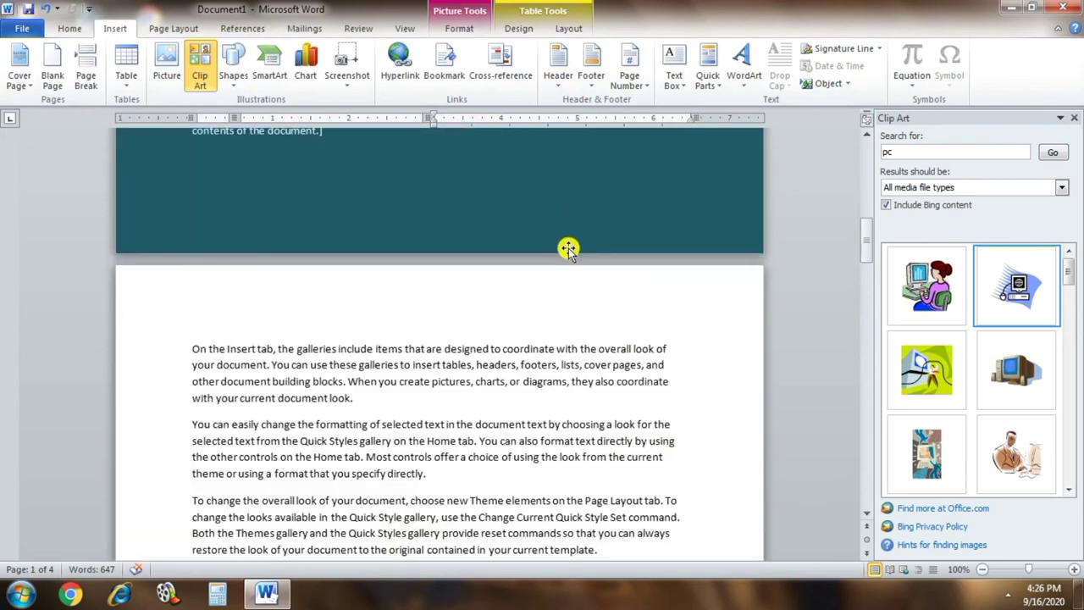
{"action": "left_click", "coordinate": [533, 289]}
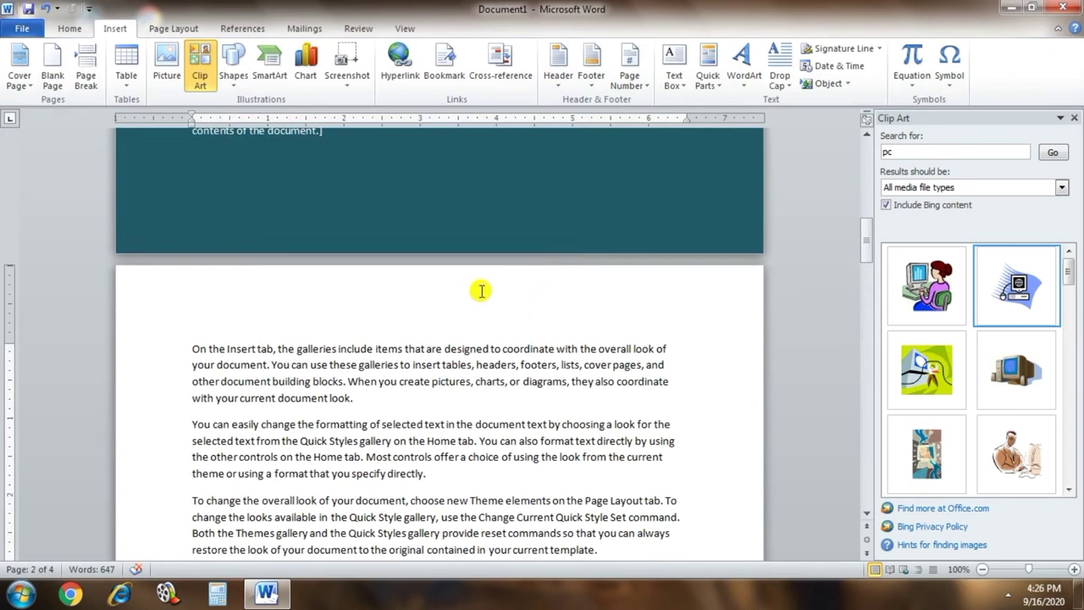
{"action": "double_click", "coordinate": [482, 292]}
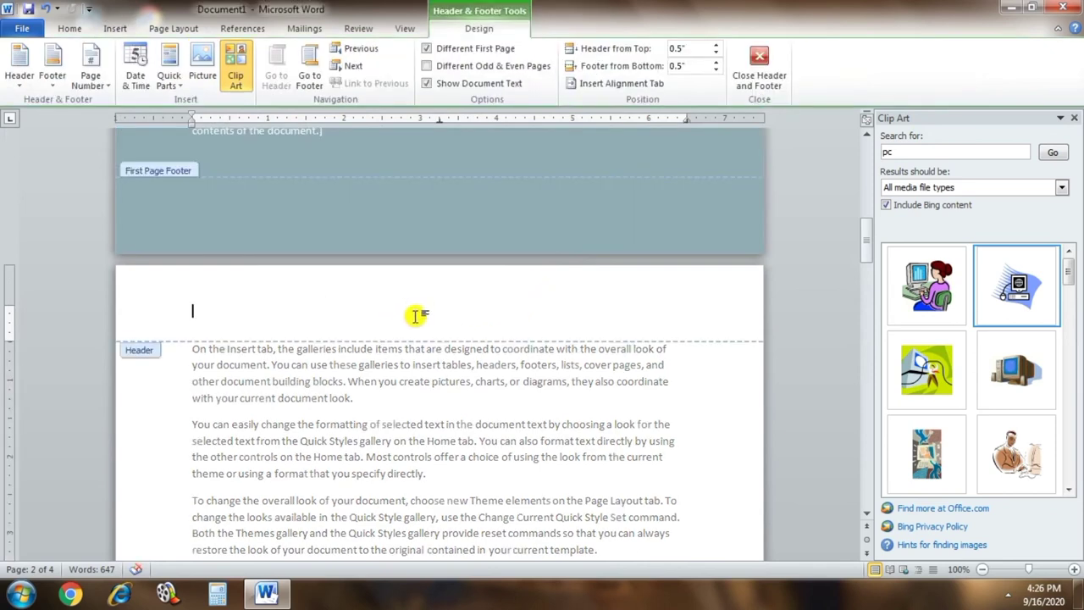
{"action": "double_click", "coordinate": [149, 398]}
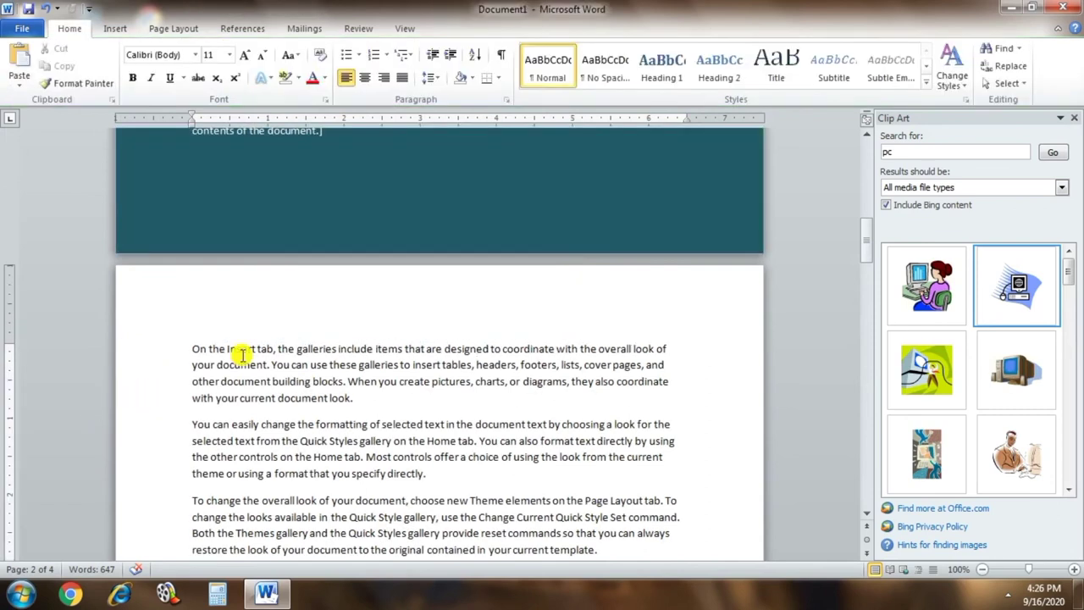
- Apply the Annual header design and set its year to 2020
{"action": "left_click", "coordinate": [114, 28]}
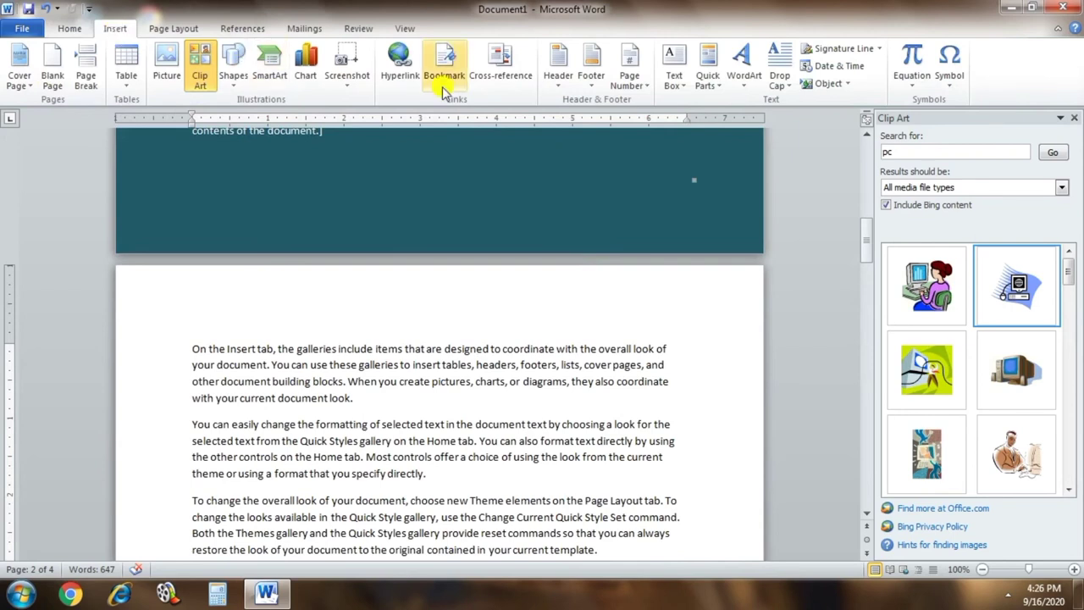
{"action": "left_click", "coordinate": [558, 72]}
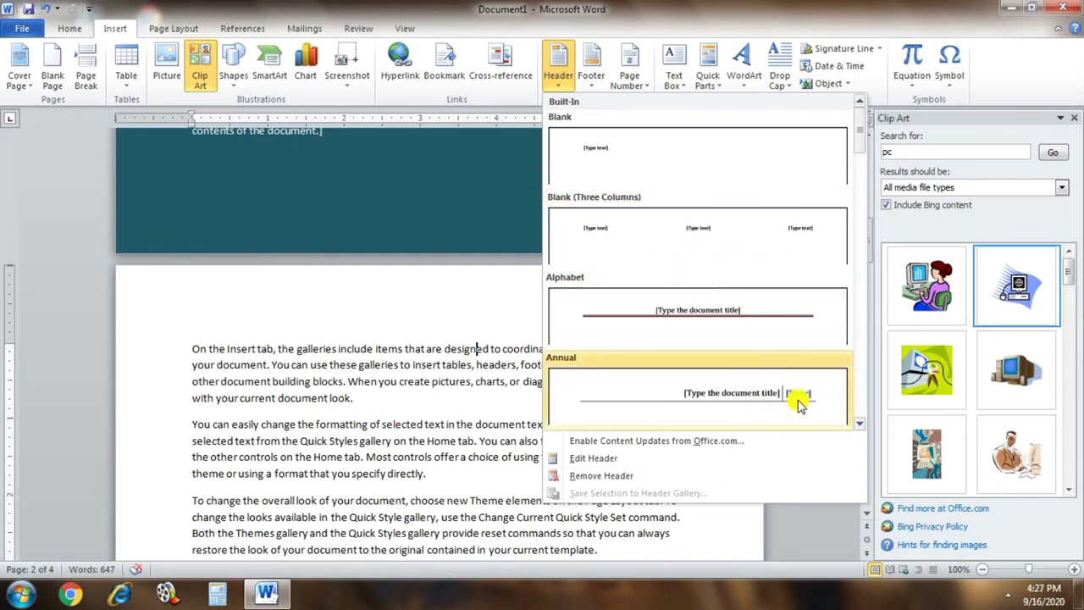
{"action": "left_click", "coordinate": [770, 403]}
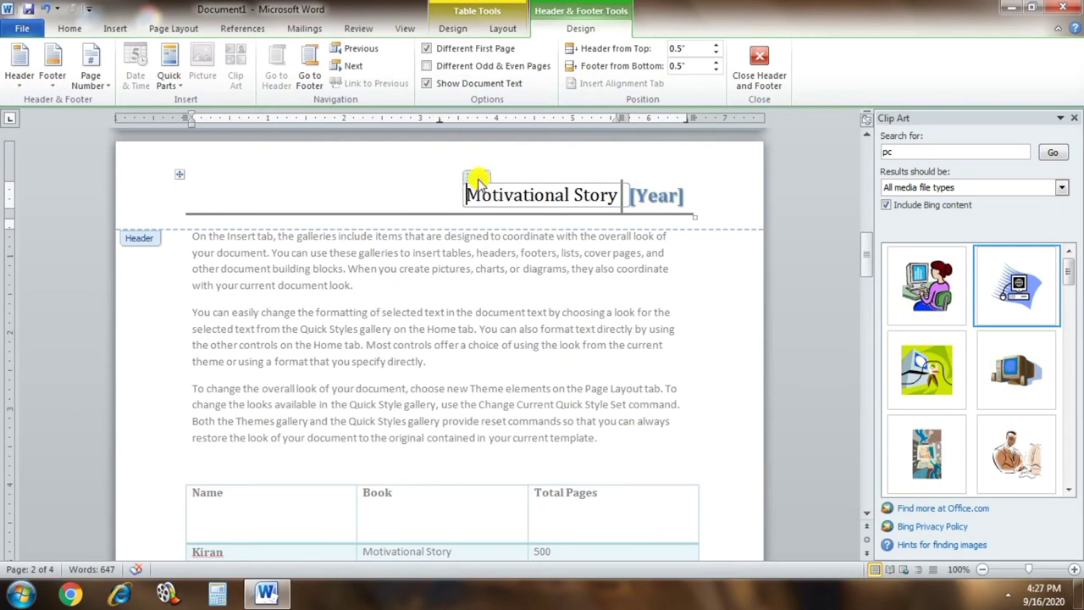
{"action": "left_click", "coordinate": [677, 201]}
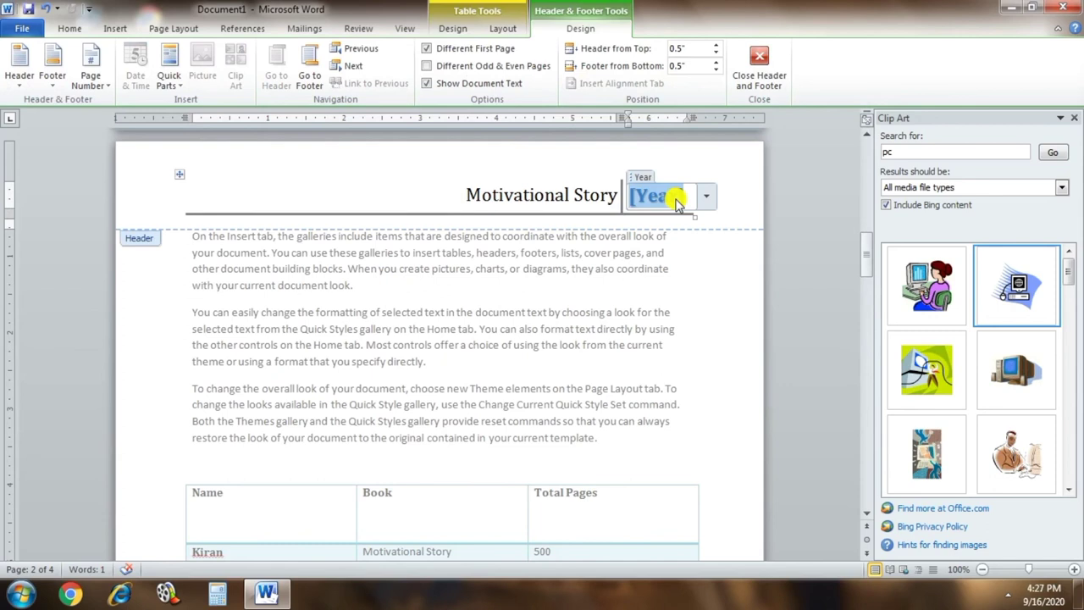
{"action": "type", "text": "2020"}
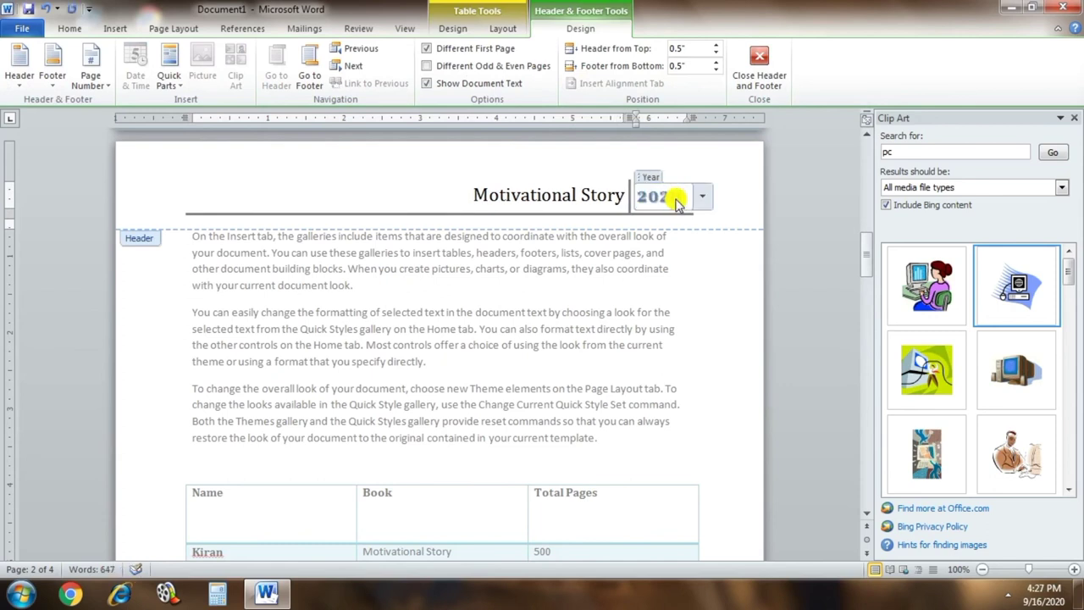
{"action": "left_click", "coordinate": [703, 199]}
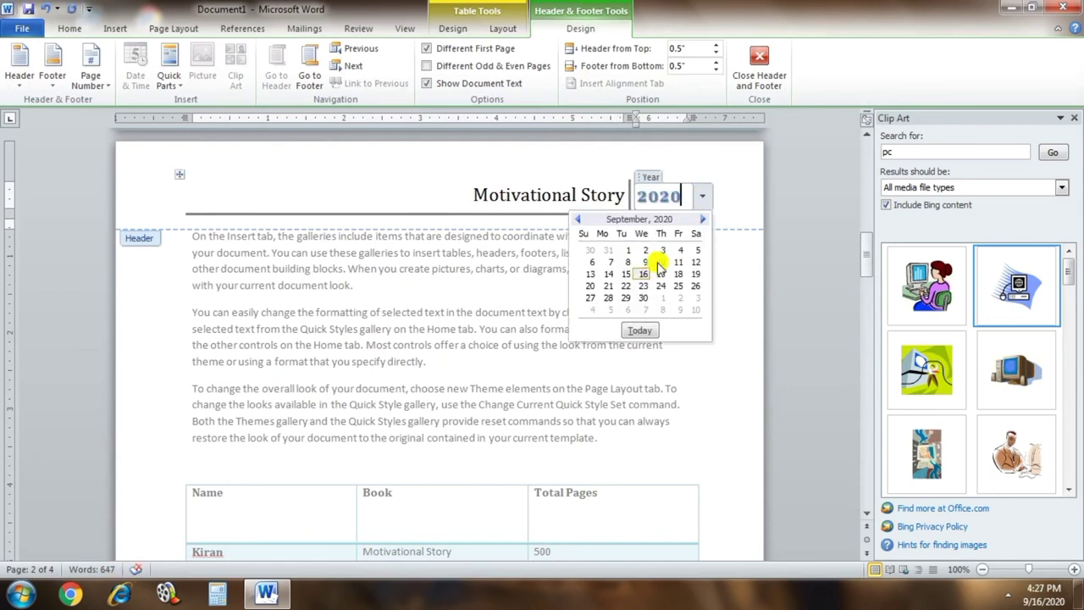
{"action": "left_click", "coordinate": [641, 333]}
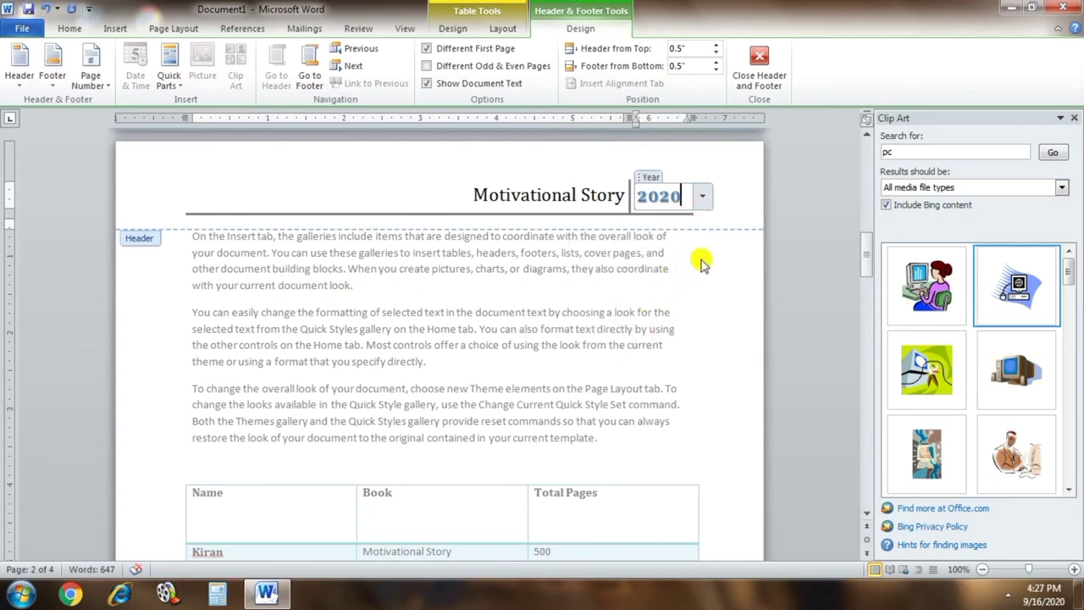
- Check the Motivational Story header across the pages and close header editing
{"action": "scroll", "coordinate": [701, 263], "scroll_direction": "down", "scroll_amount": 3}
{"action": "scroll", "coordinate": [701, 278], "scroll_direction": "down", "scroll_amount": 5}
{"action": "scroll", "coordinate": [701, 283], "scroll_direction": "down", "scroll_amount": 5}
{"action": "scroll", "coordinate": [694, 395], "scroll_direction": "down", "scroll_amount": 2}
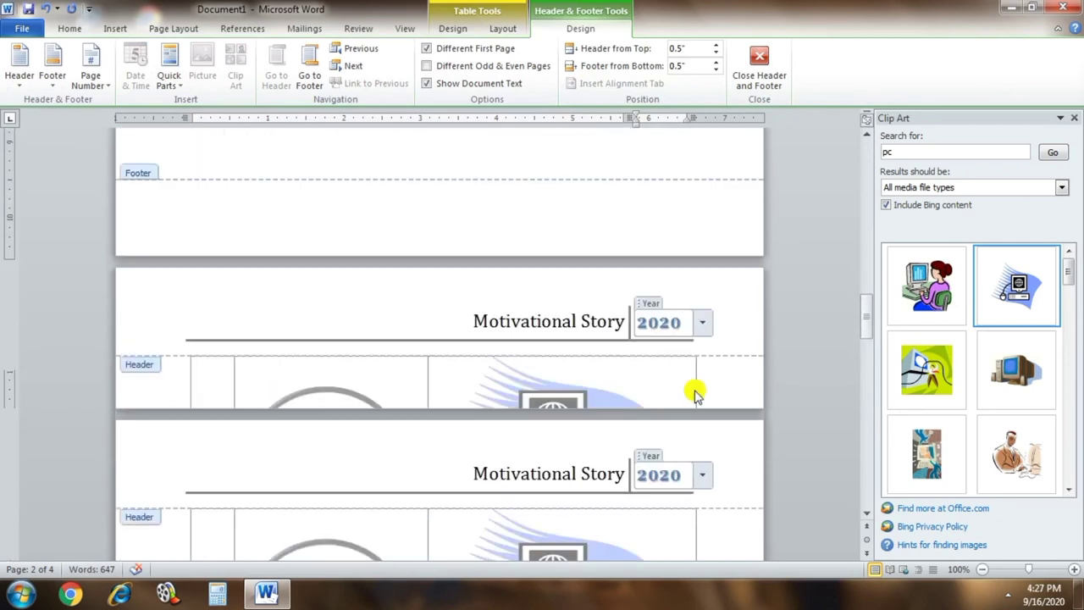
{"action": "scroll", "coordinate": [681, 241], "scroll_direction": "up", "scroll_amount": 5}
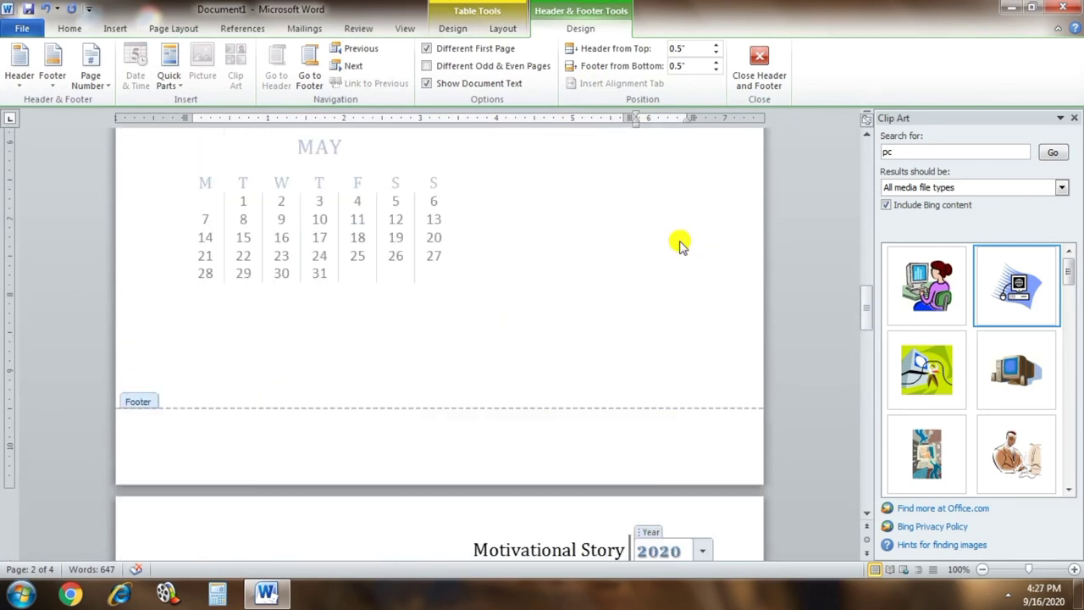
{"action": "scroll", "coordinate": [682, 242], "scroll_direction": "up", "scroll_amount": 5}
{"action": "scroll", "coordinate": [682, 242], "scroll_direction": "up", "scroll_amount": 4}
{"action": "scroll", "coordinate": [690, 254], "scroll_direction": "up", "scroll_amount": 3}
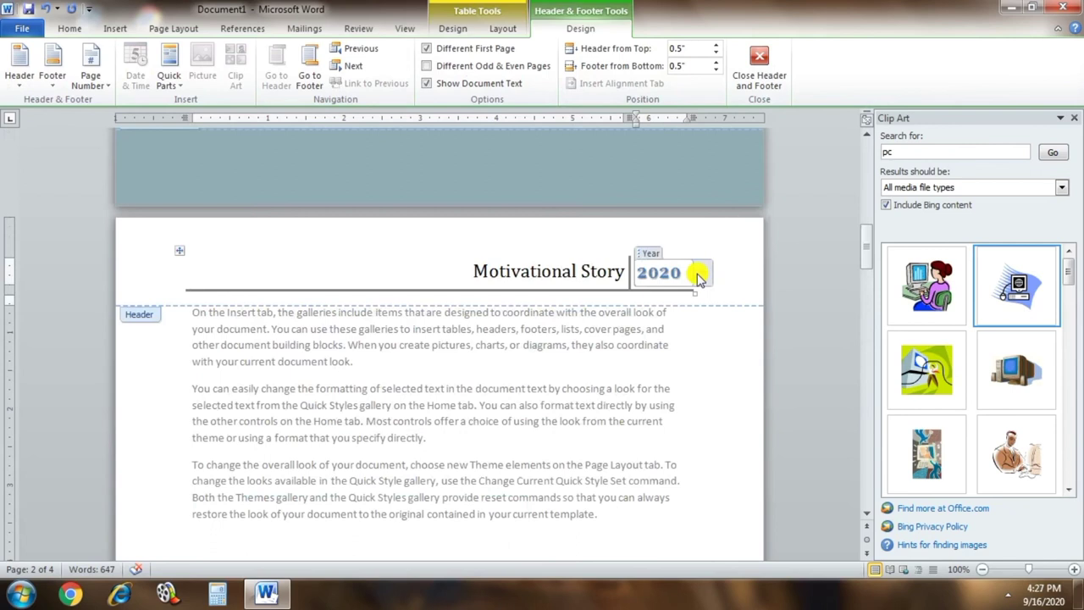
{"action": "double_click", "coordinate": [699, 344]}
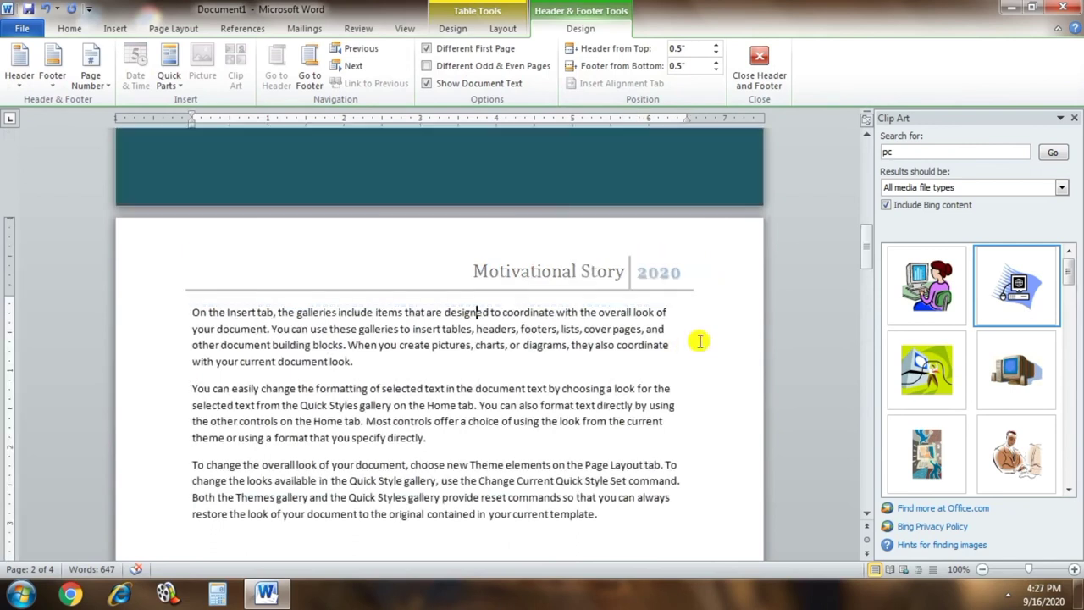
{"action": "scroll", "coordinate": [595, 356], "scroll_direction": "down", "scroll_amount": 5}
{"action": "scroll", "coordinate": [595, 355], "scroll_direction": "down", "scroll_amount": 5}
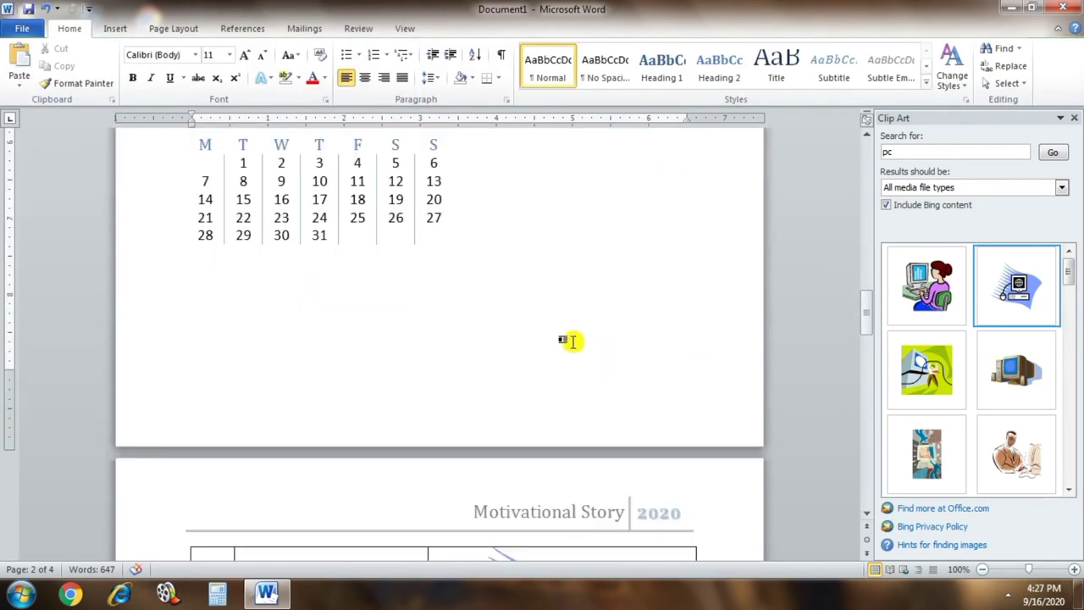
- Insert a built-in footer with text and page number, typing the author's name into it
{"action": "left_click", "coordinate": [116, 30]}
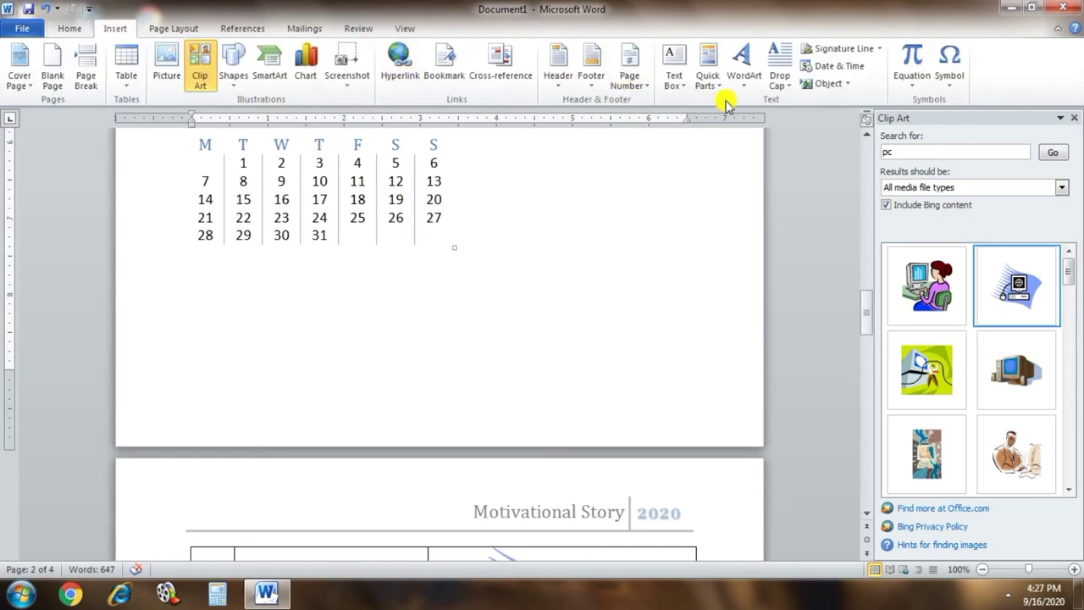
{"action": "left_click", "coordinate": [592, 81]}
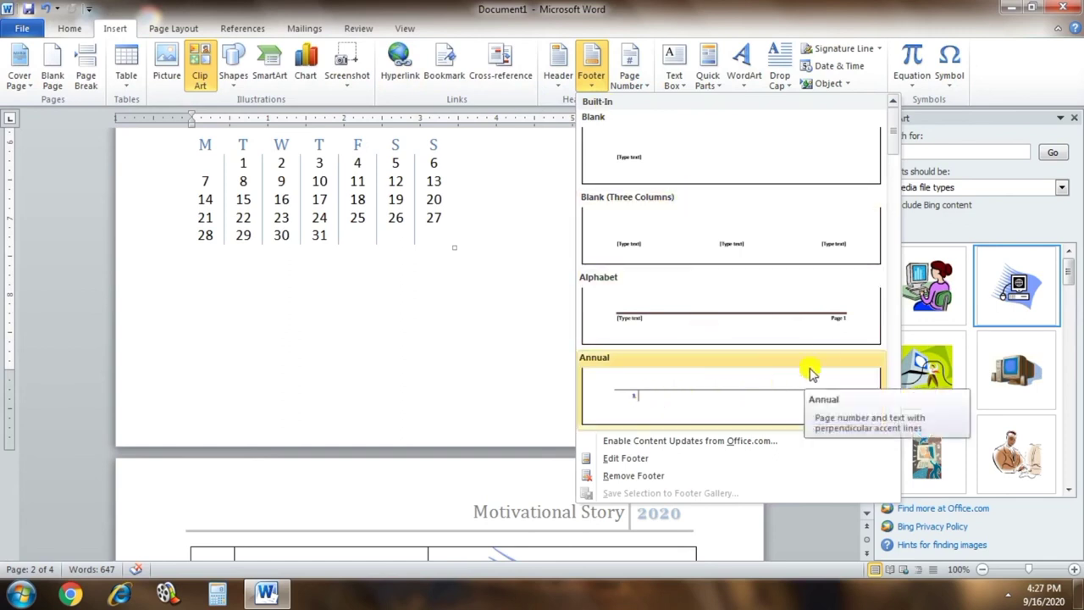
{"action": "left_click", "coordinate": [831, 330]}
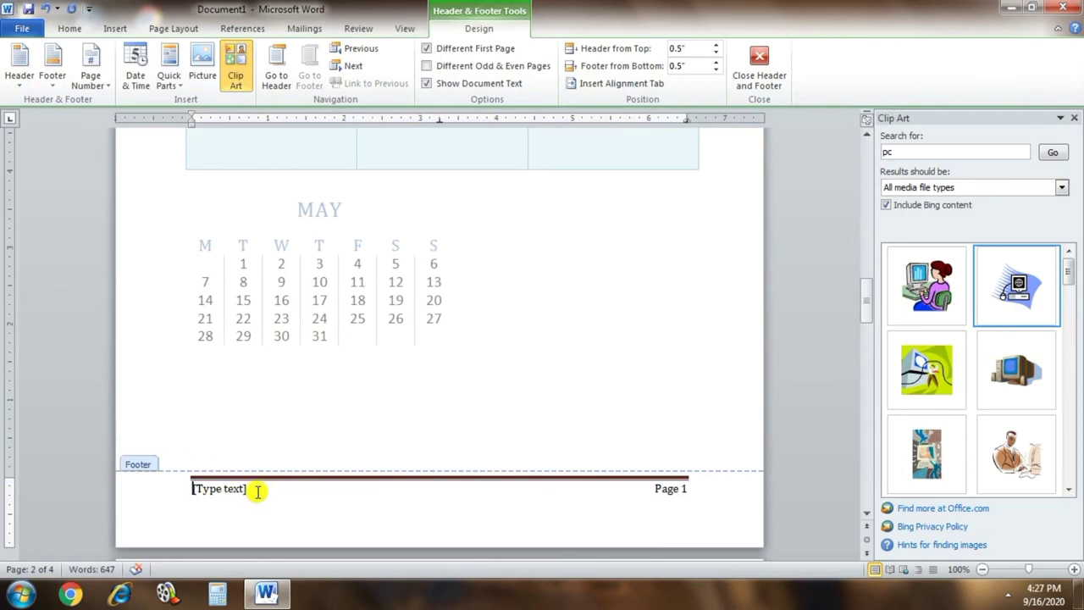
{"action": "left_click", "coordinate": [249, 489]}
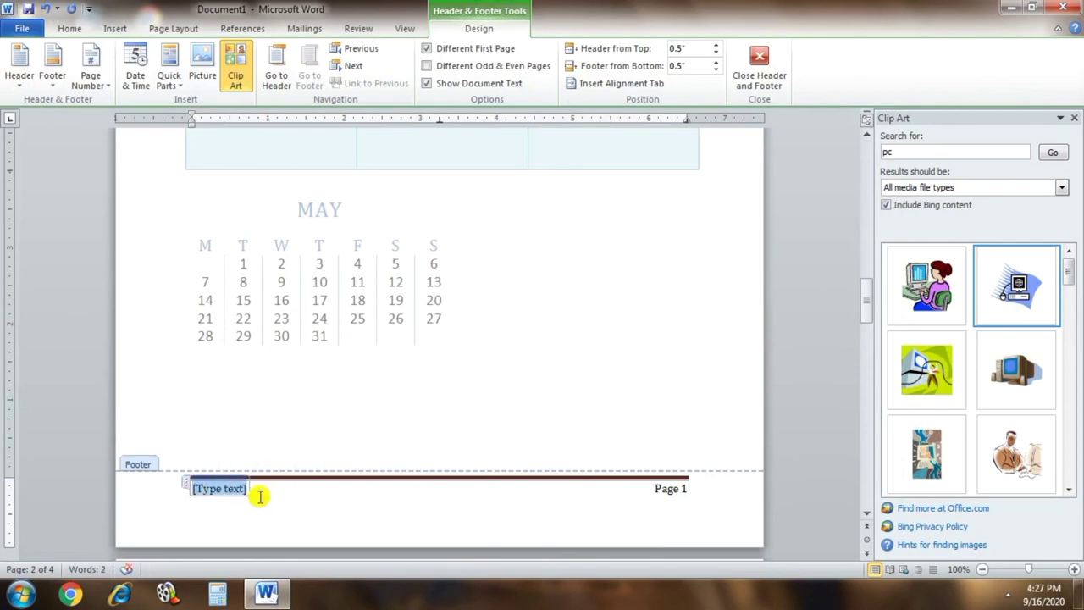
{"action": "type", "text": "Kiran Sodhi"}
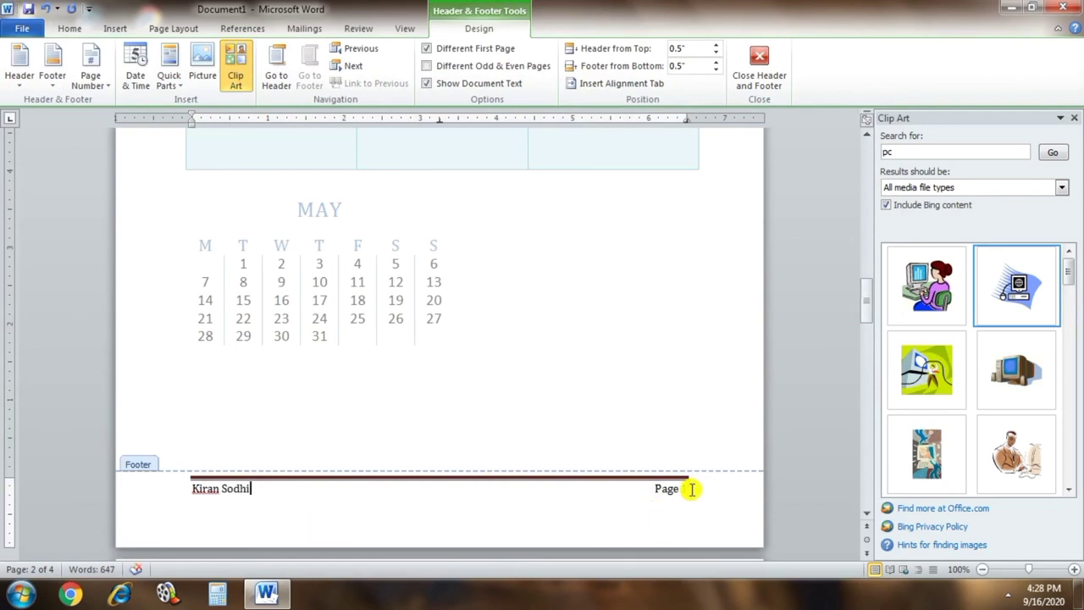
- Close footer editing and scroll through the four-page document
{"action": "scroll", "coordinate": [709, 353], "scroll_direction": "up", "scroll_amount": 15}
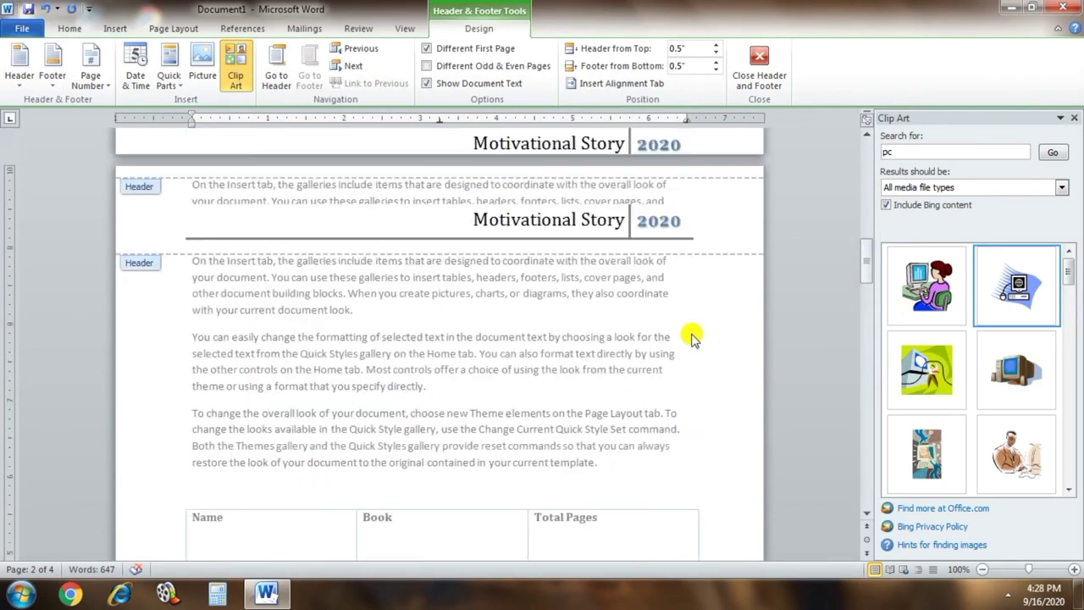
{"action": "scroll", "coordinate": [692, 337], "scroll_direction": "up", "scroll_amount": 8}
{"action": "scroll", "coordinate": [691, 337], "scroll_direction": "down", "scroll_amount": 6}
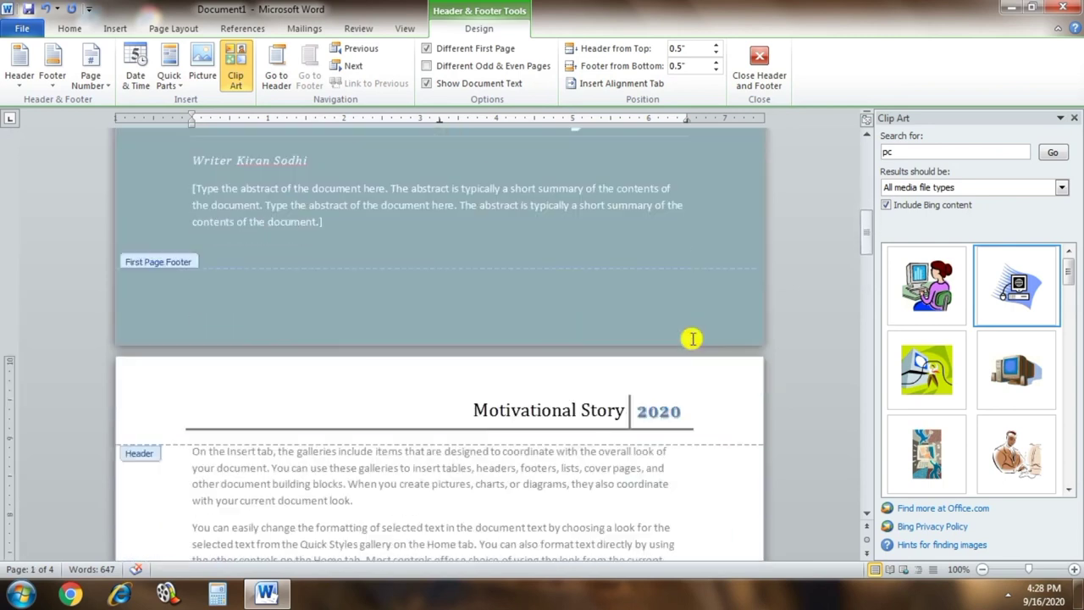
{"action": "scroll", "coordinate": [694, 342], "scroll_direction": "down", "scroll_amount": 2}
{"action": "scroll", "coordinate": [698, 354], "scroll_direction": "down", "scroll_amount": 1}
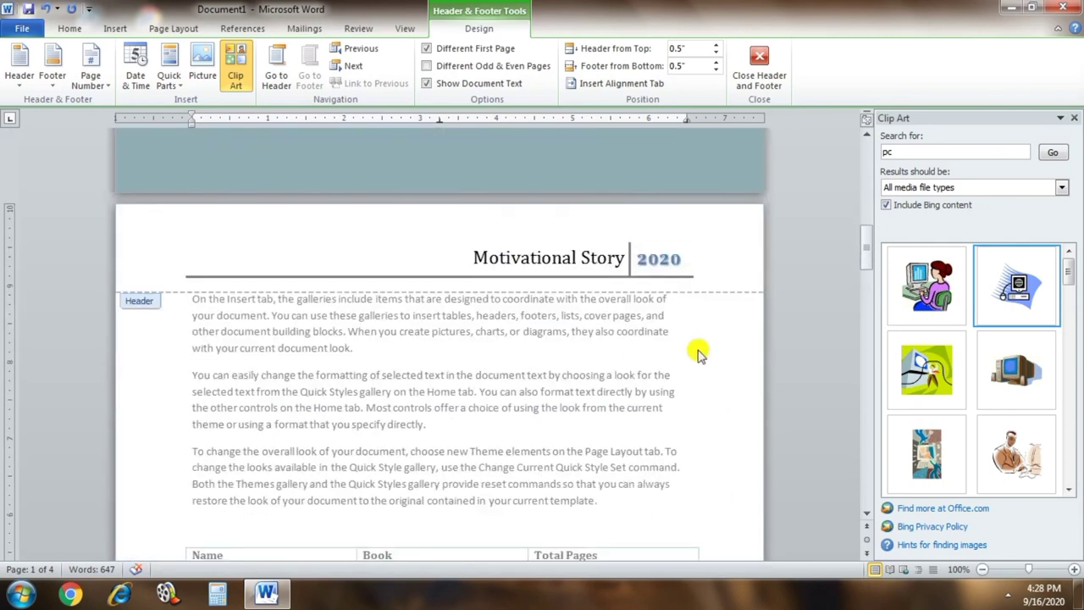
{"action": "double_click", "coordinate": [699, 354]}
{"action": "scroll", "coordinate": [701, 354], "scroll_direction": "down", "scroll_amount": 1}
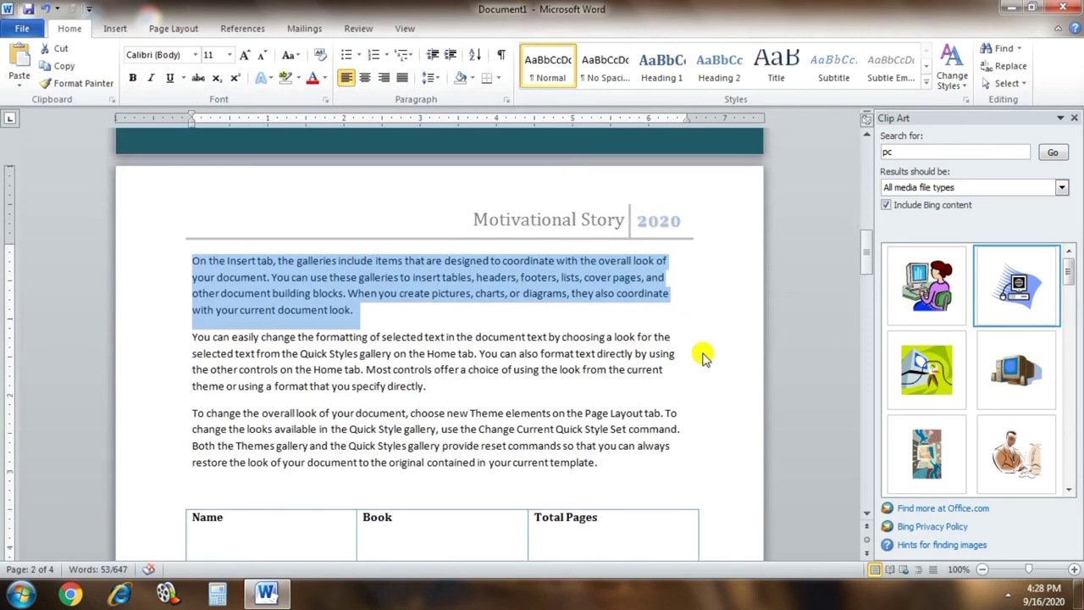
{"action": "scroll", "coordinate": [705, 354], "scroll_direction": "down", "scroll_amount": 4}
{"action": "scroll", "coordinate": [705, 354], "scroll_direction": "down", "scroll_amount": 3}
{"action": "scroll", "coordinate": [713, 368], "scroll_direction": "down", "scroll_amount": 2}
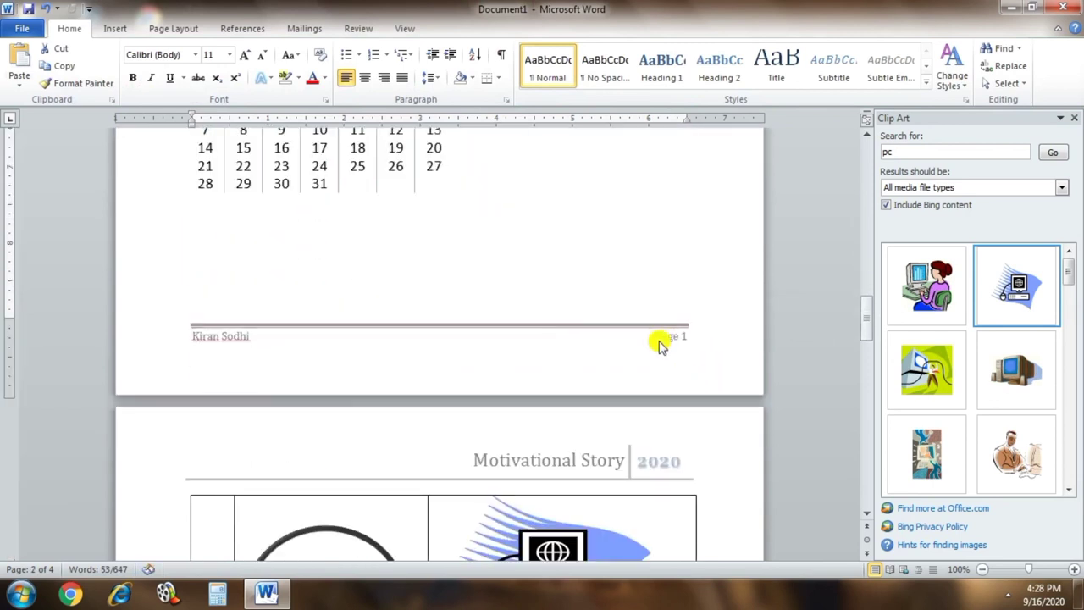
{"action": "scroll", "coordinate": [694, 348], "scroll_direction": "down", "scroll_amount": 3}
{"action": "scroll", "coordinate": [695, 351], "scroll_direction": "down", "scroll_amount": 10}
{"action": "scroll", "coordinate": [695, 353], "scroll_direction": "down", "scroll_amount": 4}
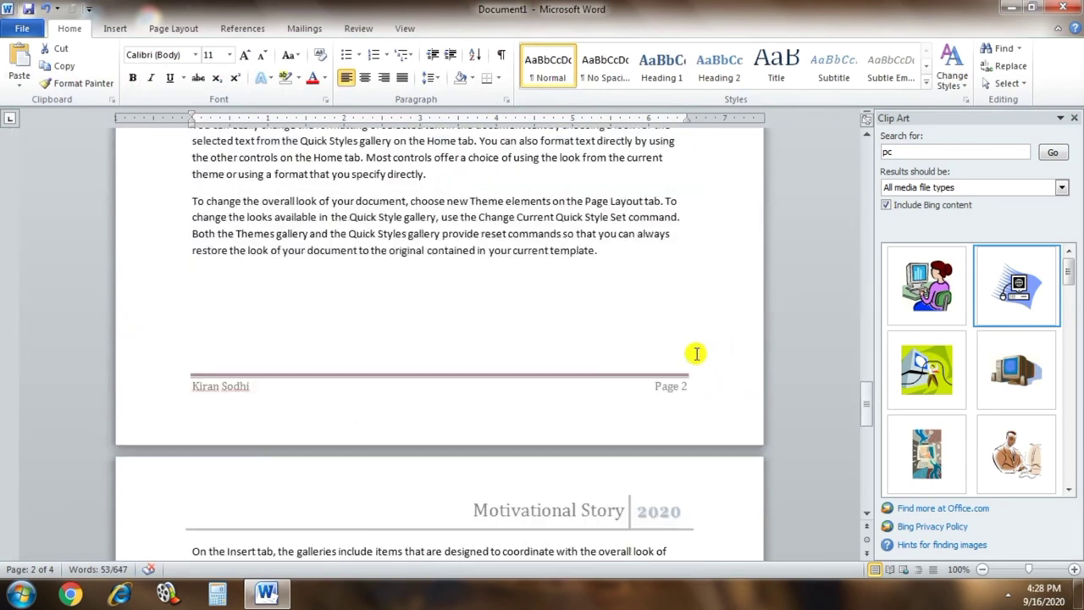
{"action": "scroll", "coordinate": [677, 401], "scroll_direction": "down", "scroll_amount": 7}
{"action": "scroll", "coordinate": [678, 392], "scroll_direction": "down", "scroll_amount": 4}
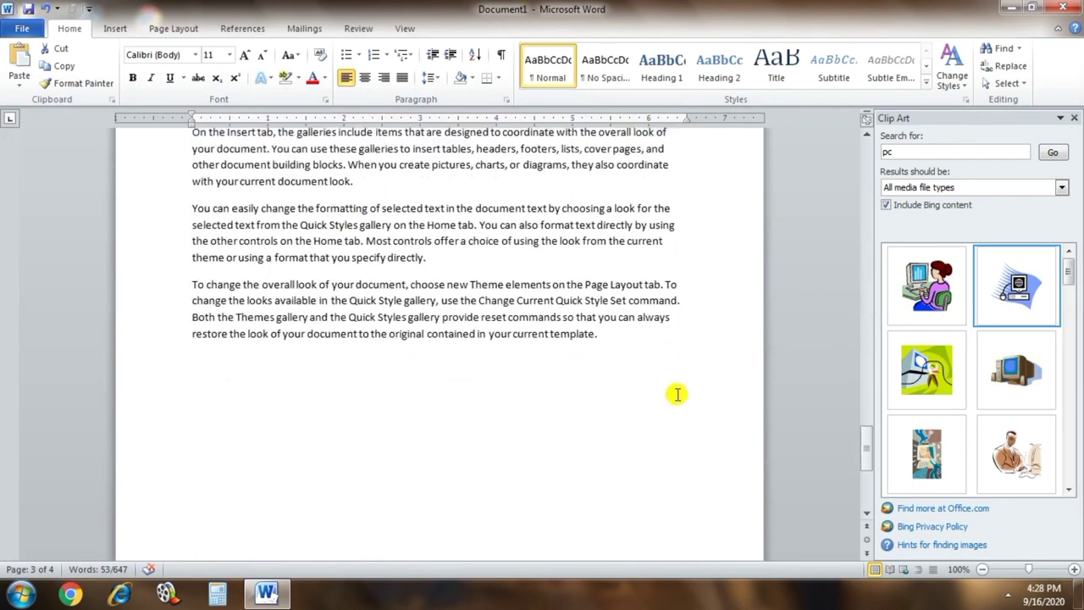
{"action": "scroll", "coordinate": [678, 390], "scroll_direction": "down", "scroll_amount": 5}
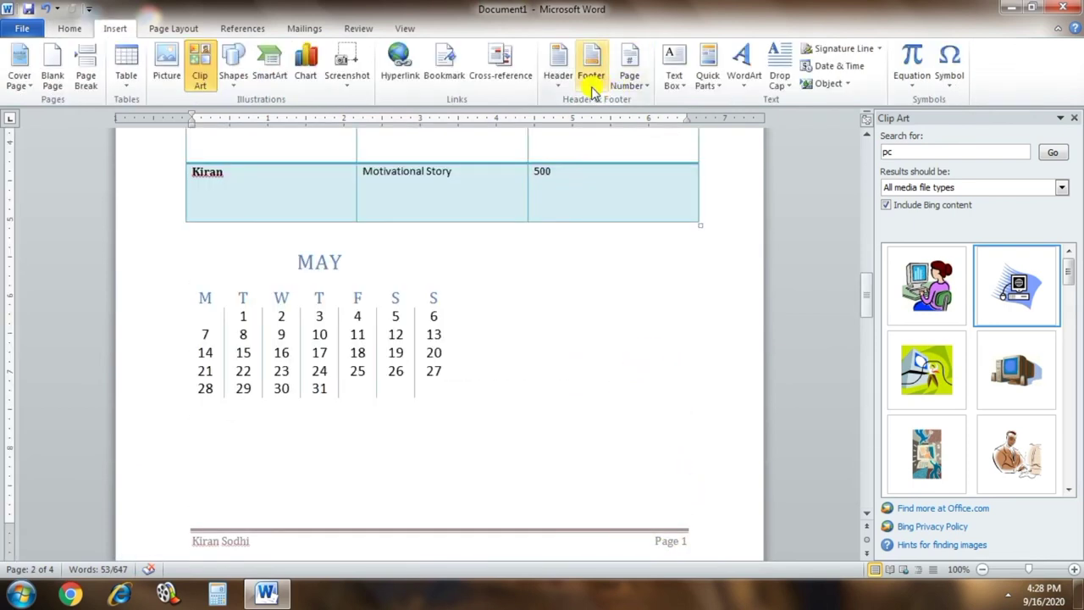
{"action": "left_click", "coordinate": [643, 89]}
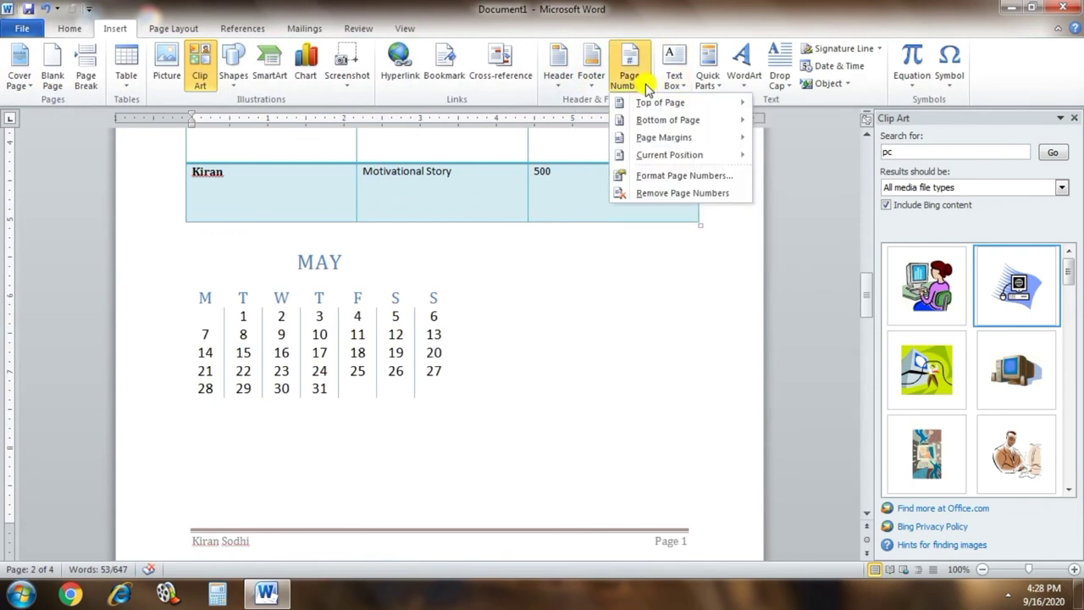
{"action": "mouse_move", "coordinate": [650, 110]}
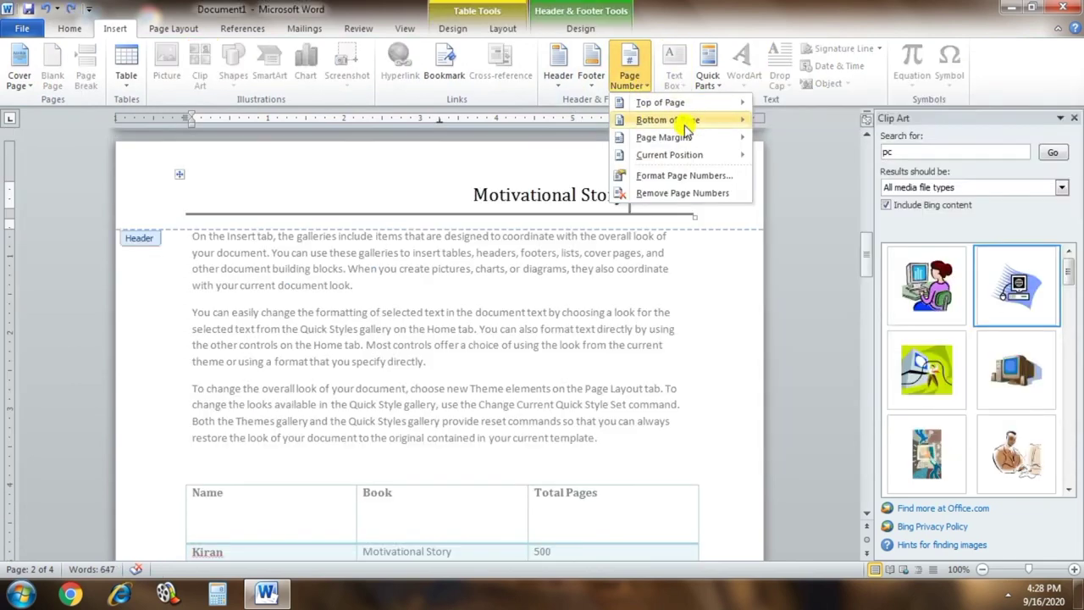
{"action": "mouse_move", "coordinate": [685, 123]}
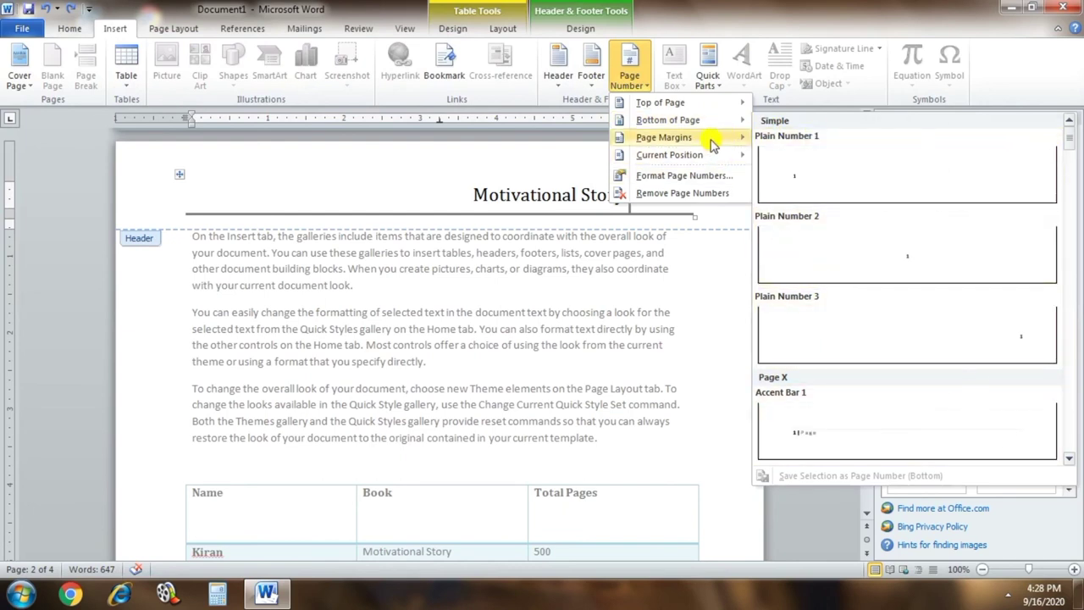
{"action": "mouse_move", "coordinate": [710, 141]}
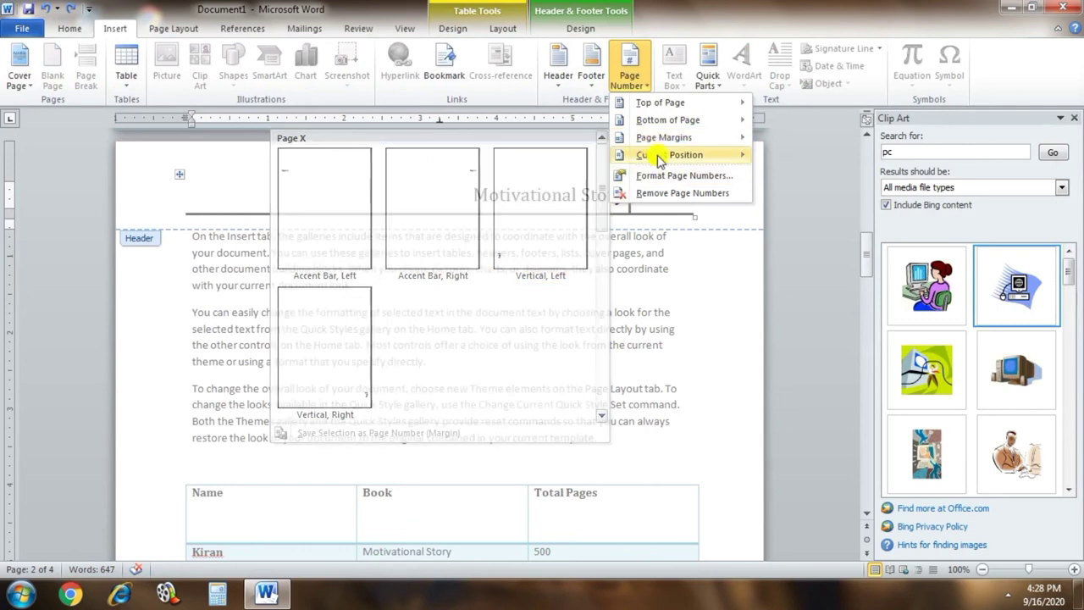
{"action": "mouse_move", "coordinate": [658, 155]}
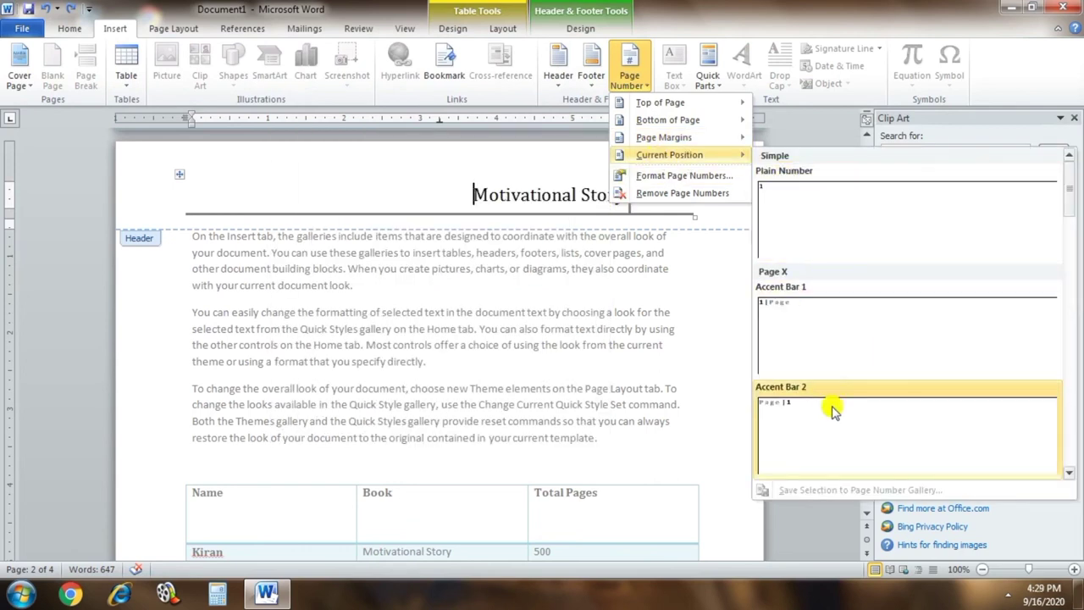
{"action": "left_click", "coordinate": [706, 180]}
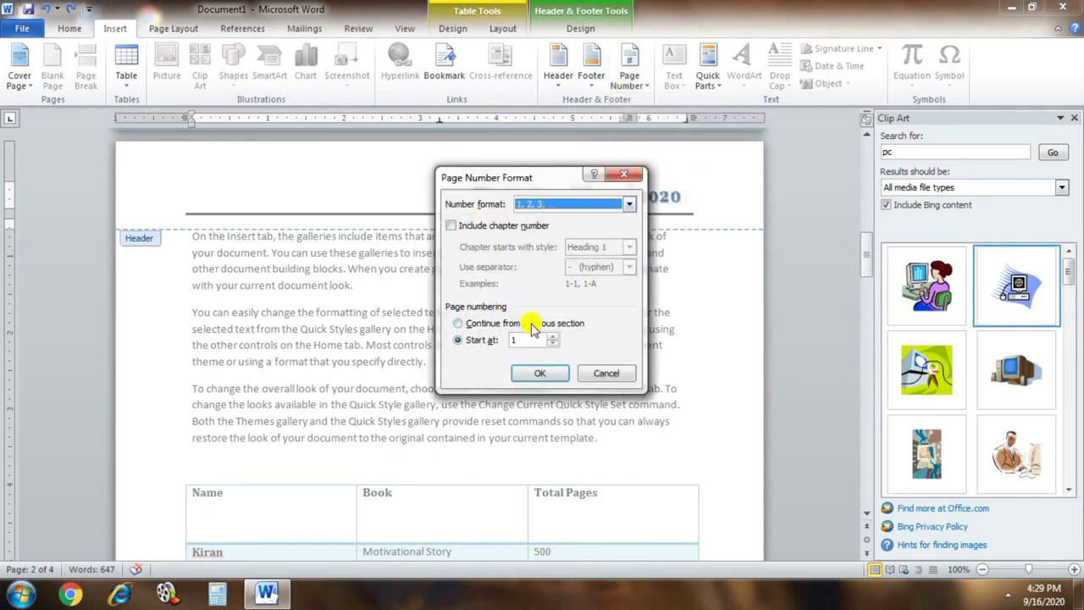
{"action": "left_click", "coordinate": [619, 379]}
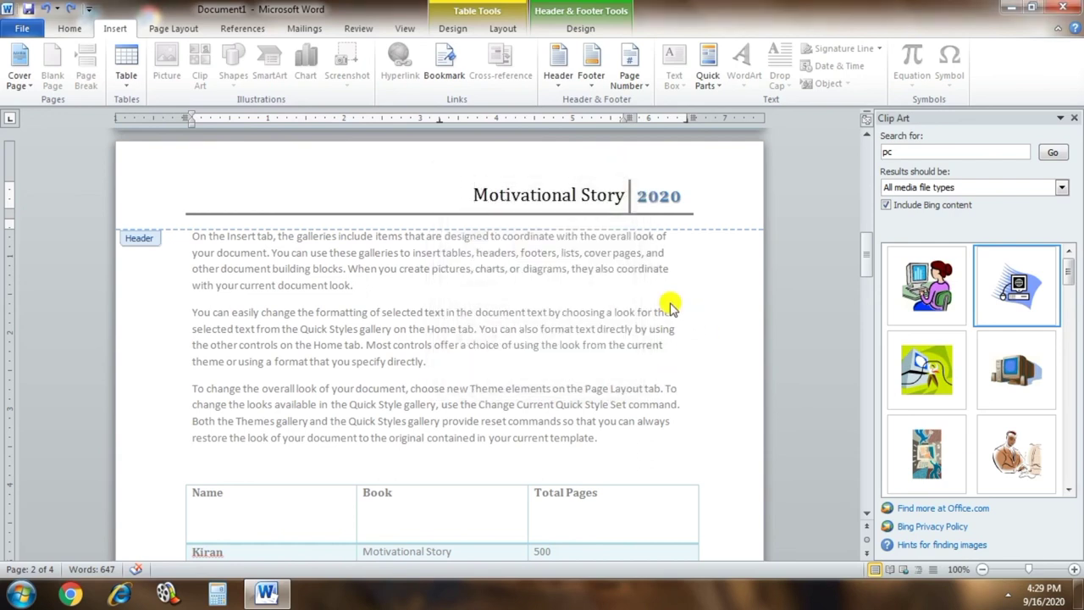
- Leave header editing and review the finished document, briefly checking the File view
{"action": "double_click", "coordinate": [604, 288]}
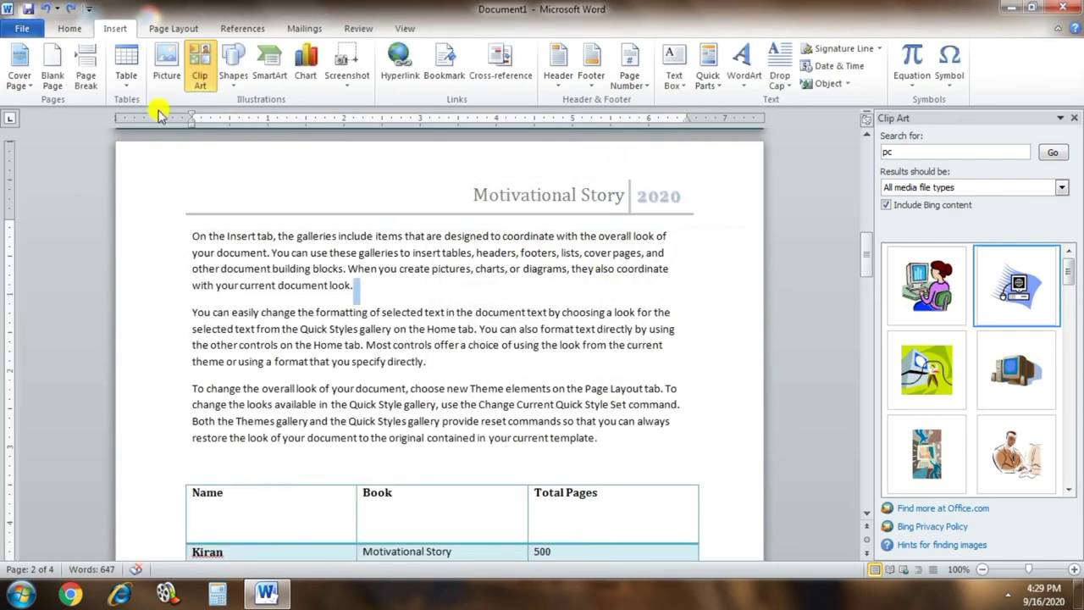
{"action": "scroll", "coordinate": [510, 318], "scroll_direction": "up", "scroll_amount": 3}
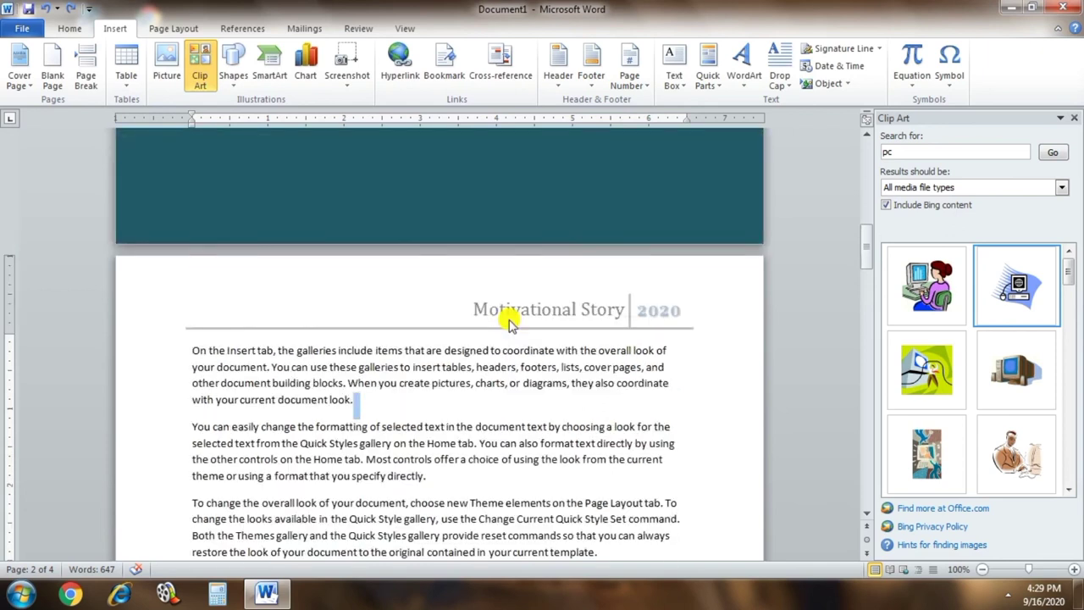
{"action": "scroll", "coordinate": [546, 400], "scroll_direction": "up", "scroll_amount": 10}
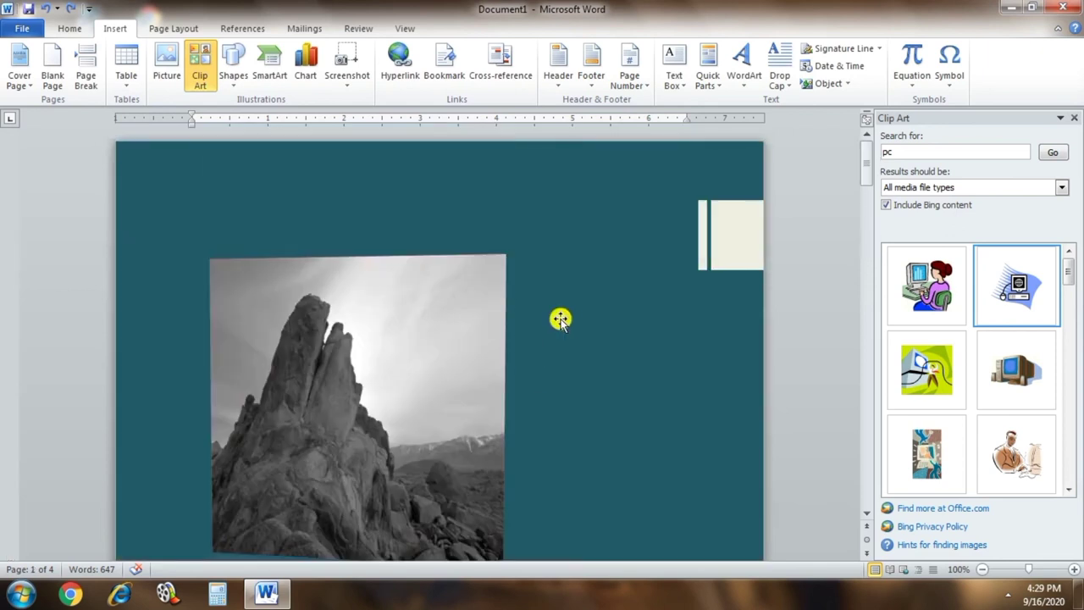
{"action": "scroll", "coordinate": [563, 322], "scroll_direction": "down", "scroll_amount": 1}
{"action": "scroll", "coordinate": [567, 324], "scroll_direction": "down", "scroll_amount": 3}
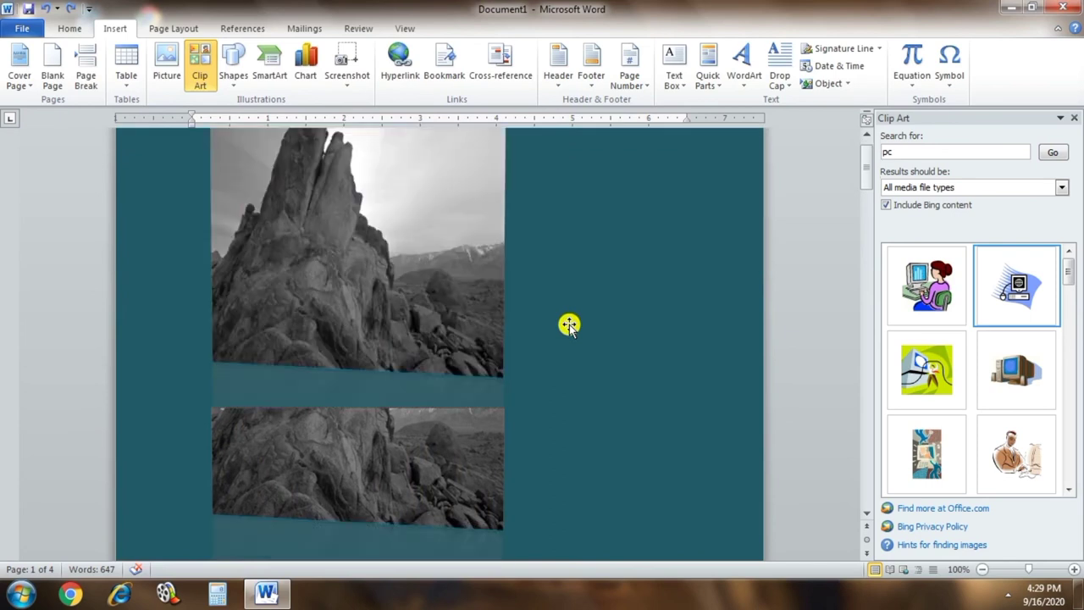
{"action": "scroll", "coordinate": [567, 324], "scroll_direction": "down", "scroll_amount": 5}
{"action": "left_click", "coordinate": [26, 29]}
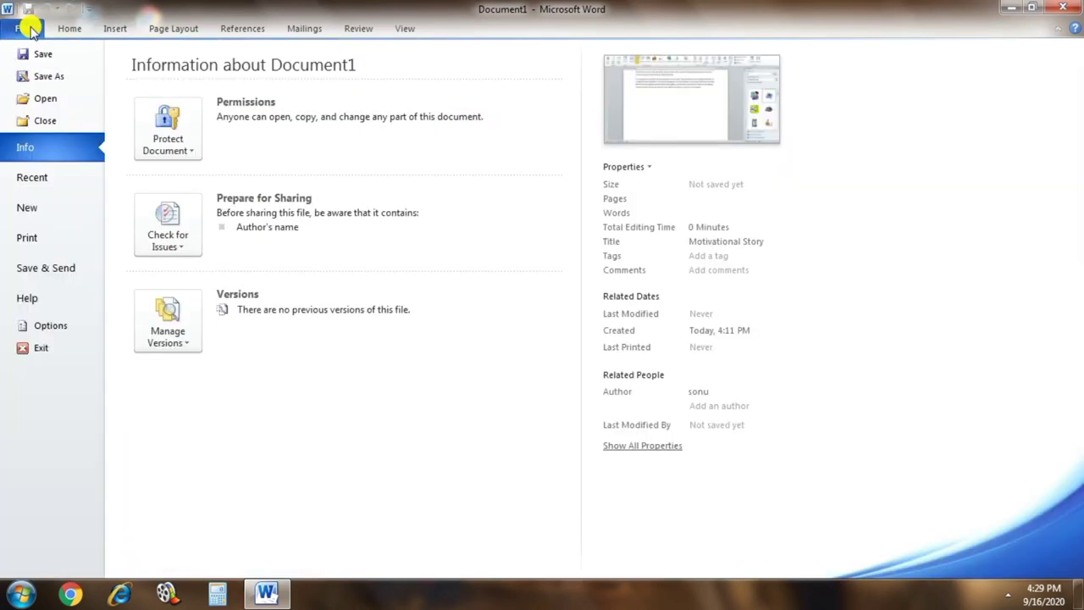
{"action": "key", "text": "Escape"}
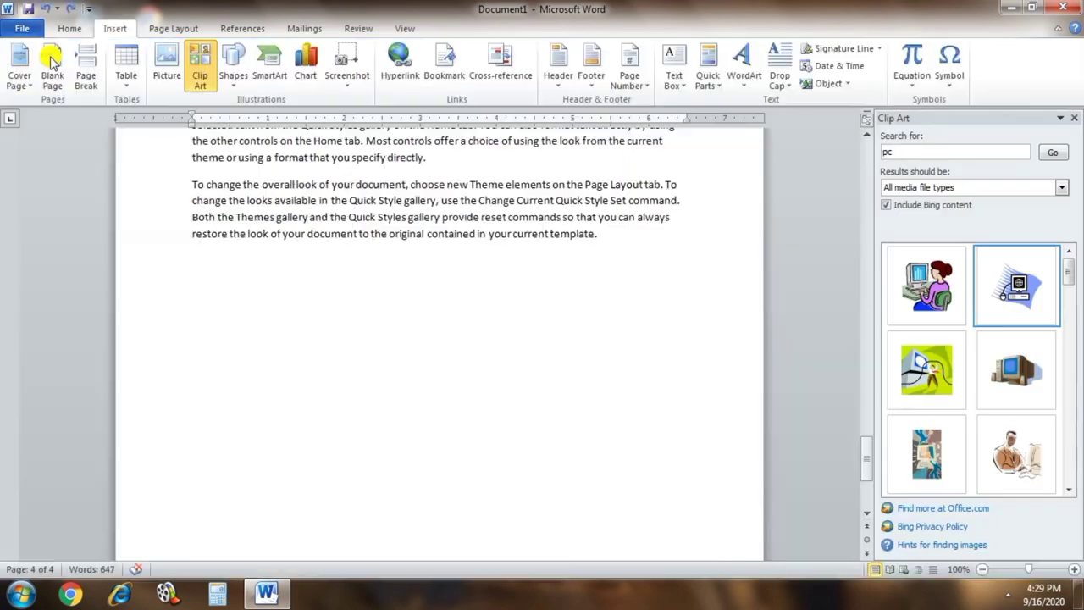
- Save the document to the Desktop as Motivational Story
{"action": "key", "text": "ctrl+s"}
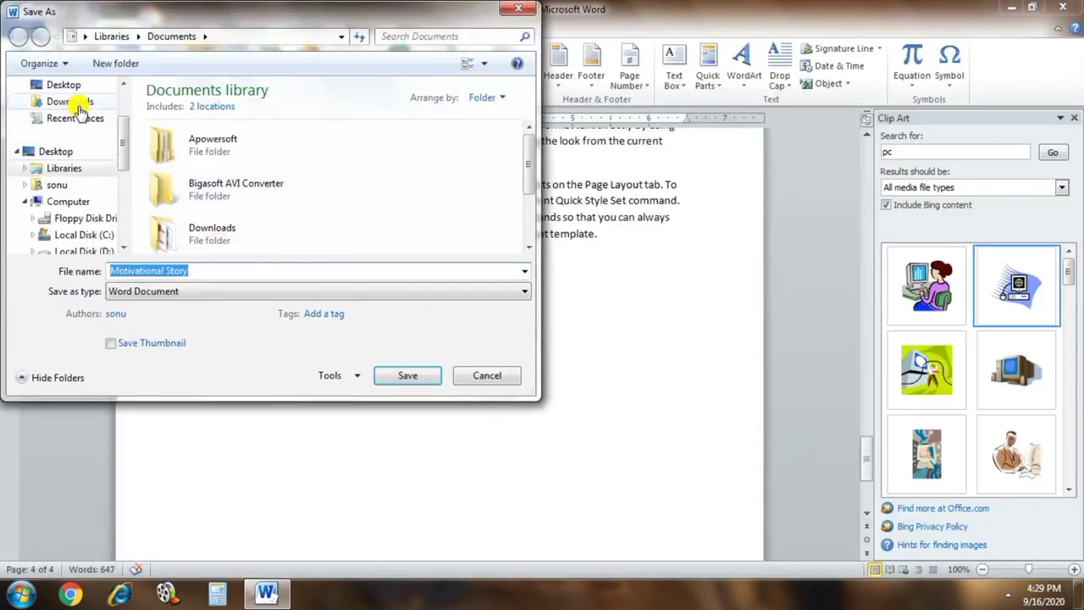
{"action": "left_click", "coordinate": [67, 85]}
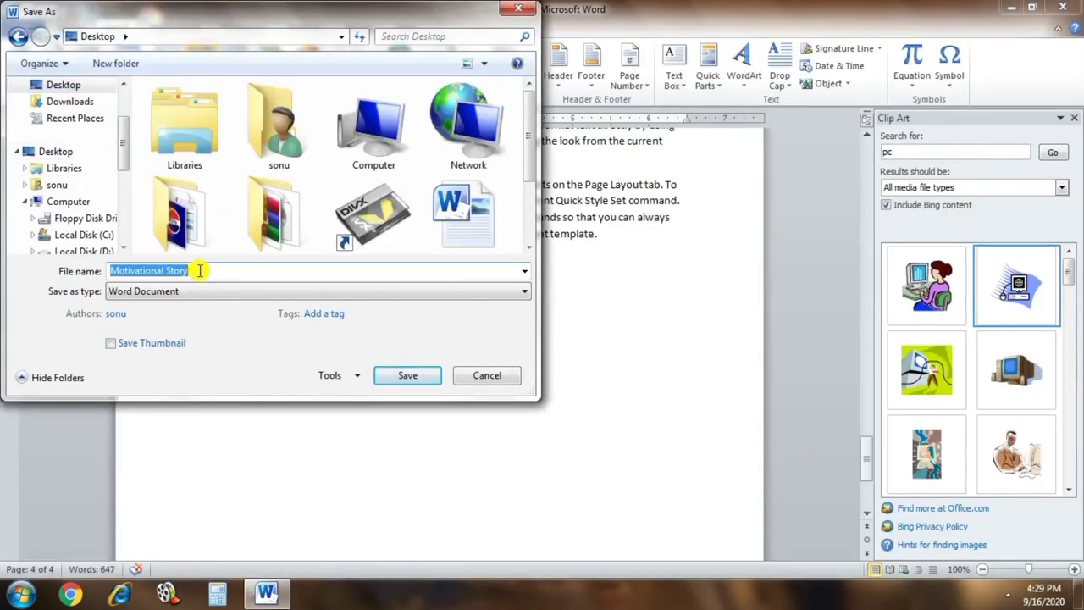
{"action": "left_click", "coordinate": [412, 373]}
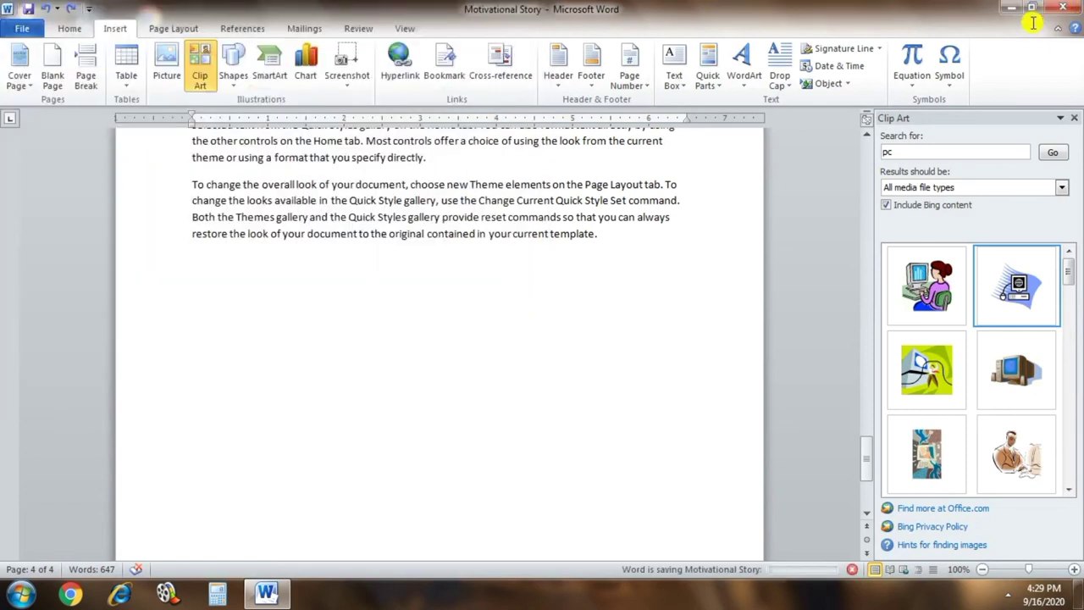
- Close Word, leaving the YouTube channel page marked Subscribed
{"action": "left_click", "coordinate": [1063, 11]}
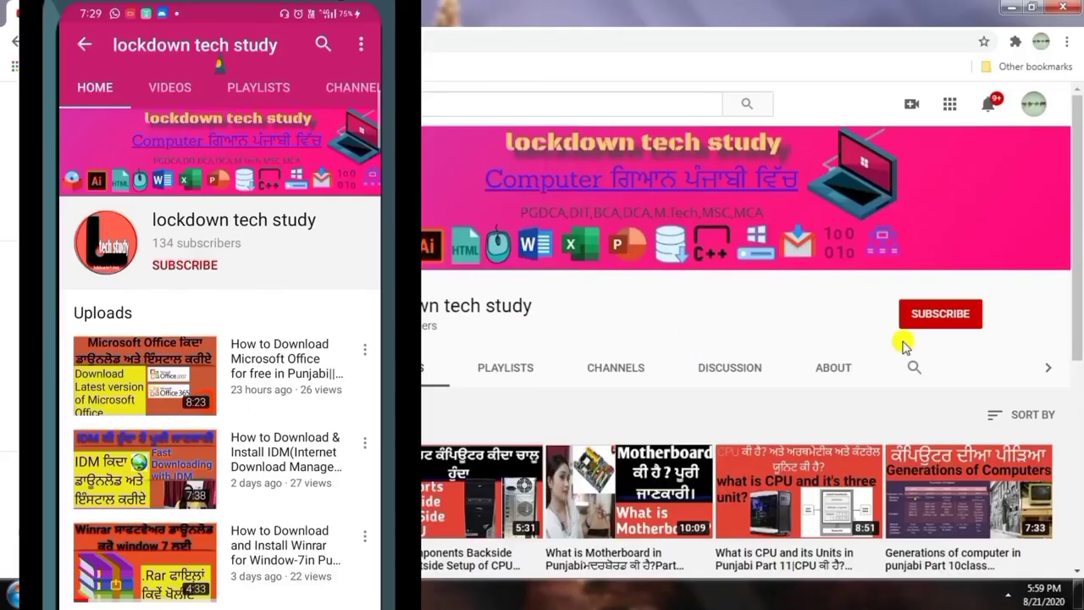
{"action": "left_click", "coordinate": [942, 315]}
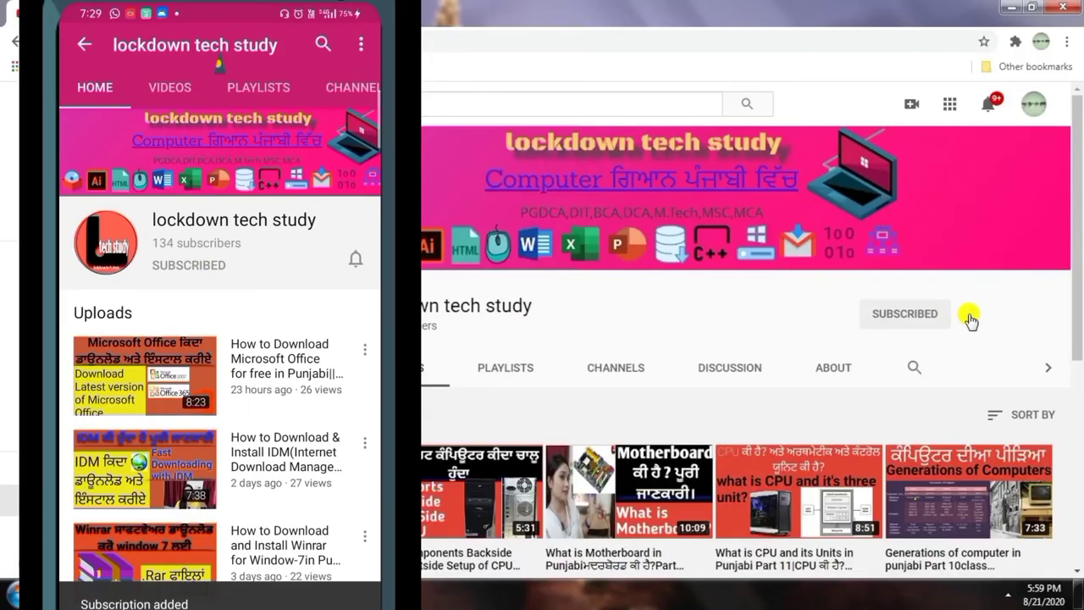
{"action": "left_click", "coordinate": [969, 315]}
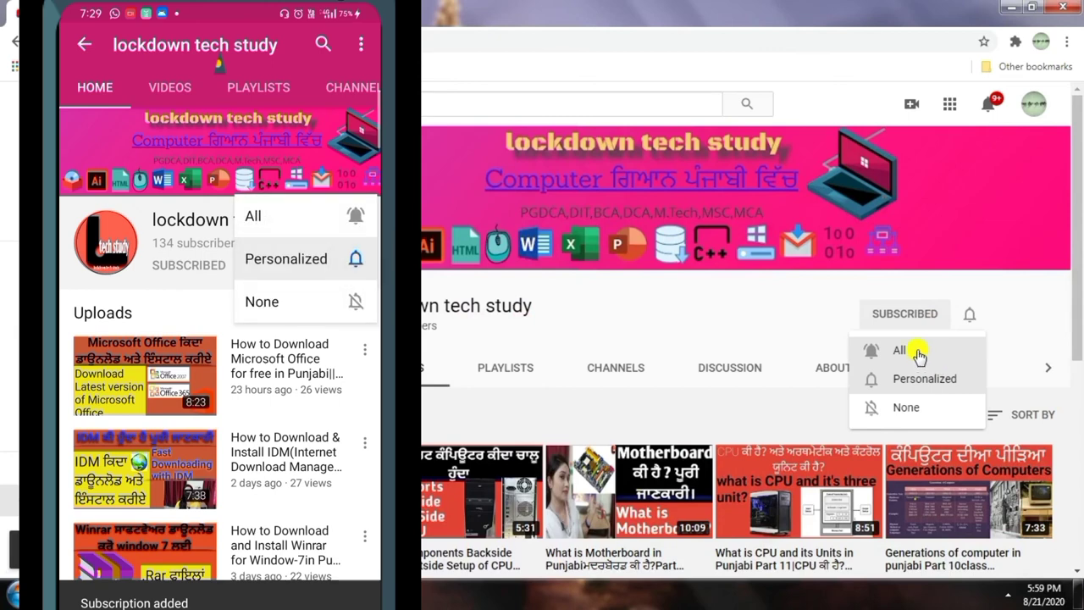